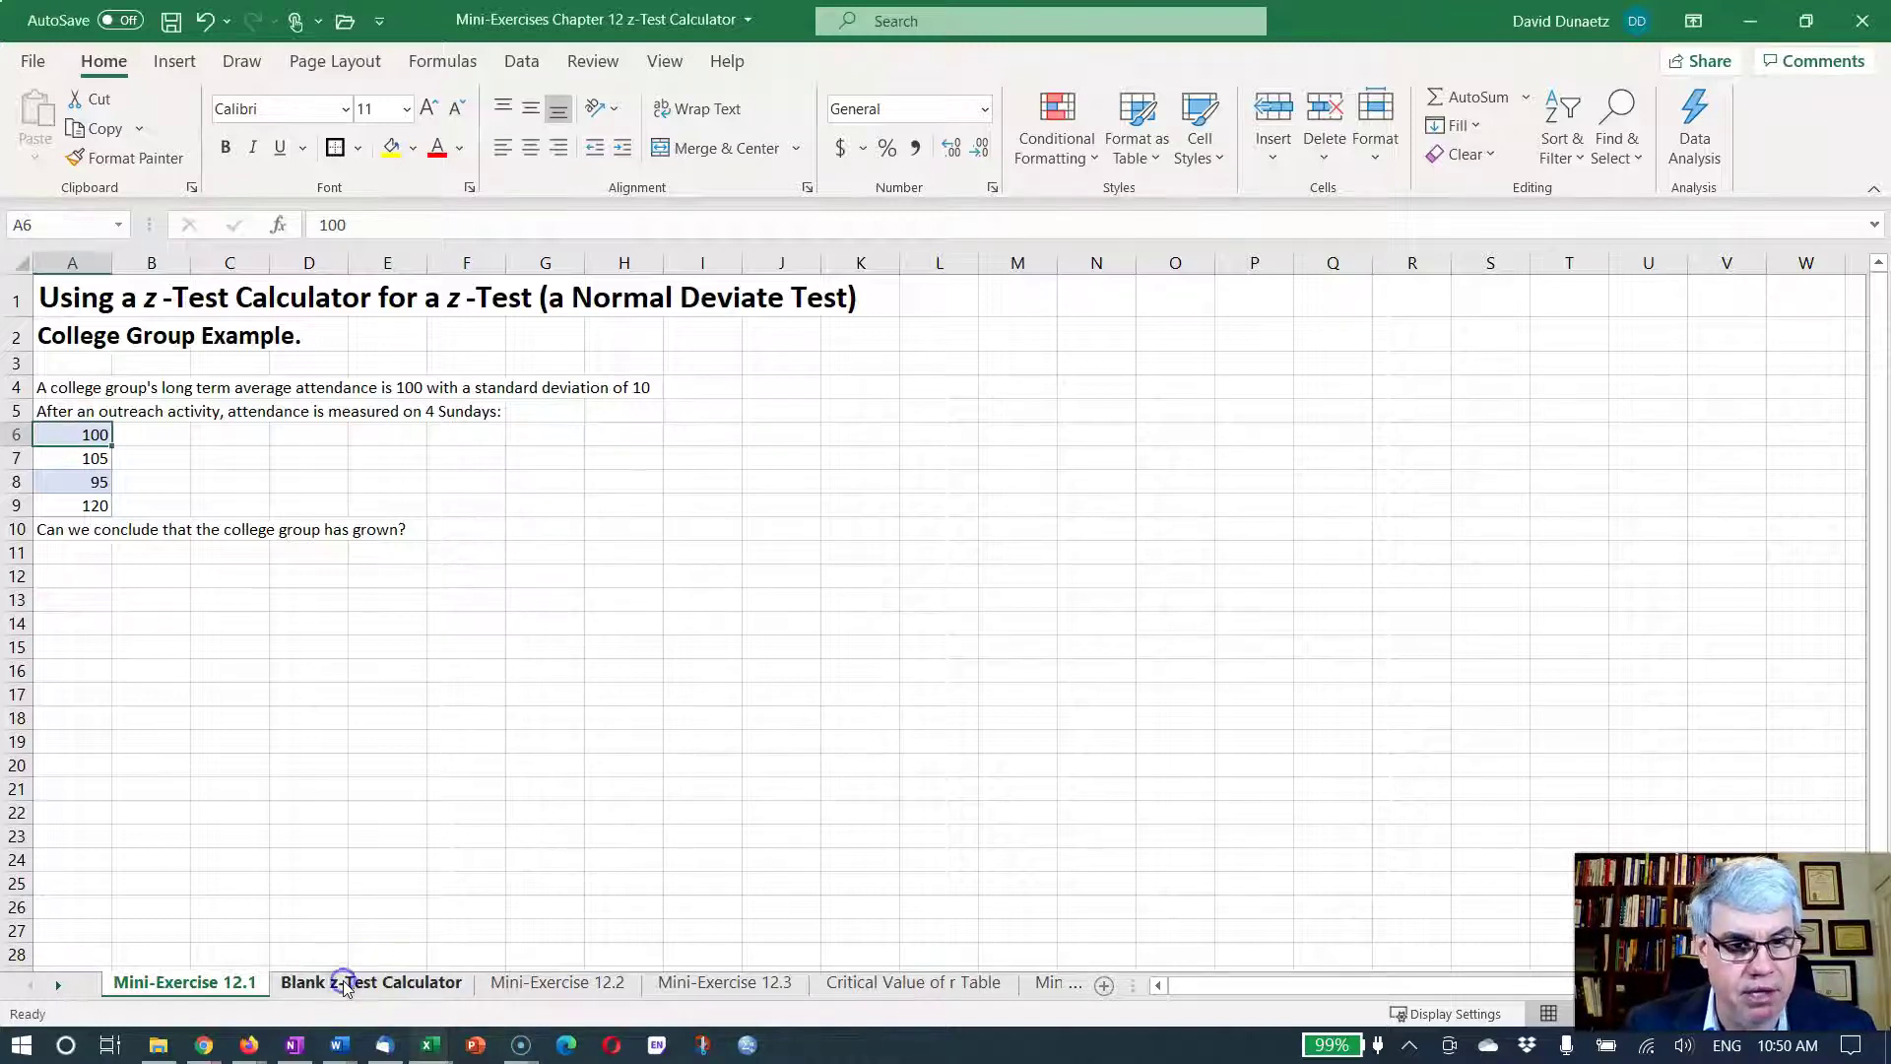
Step: On the Blank z-Test Calculator sheet, select the calculator and its notes as one block from cell A2 across to column M
click(345, 986)
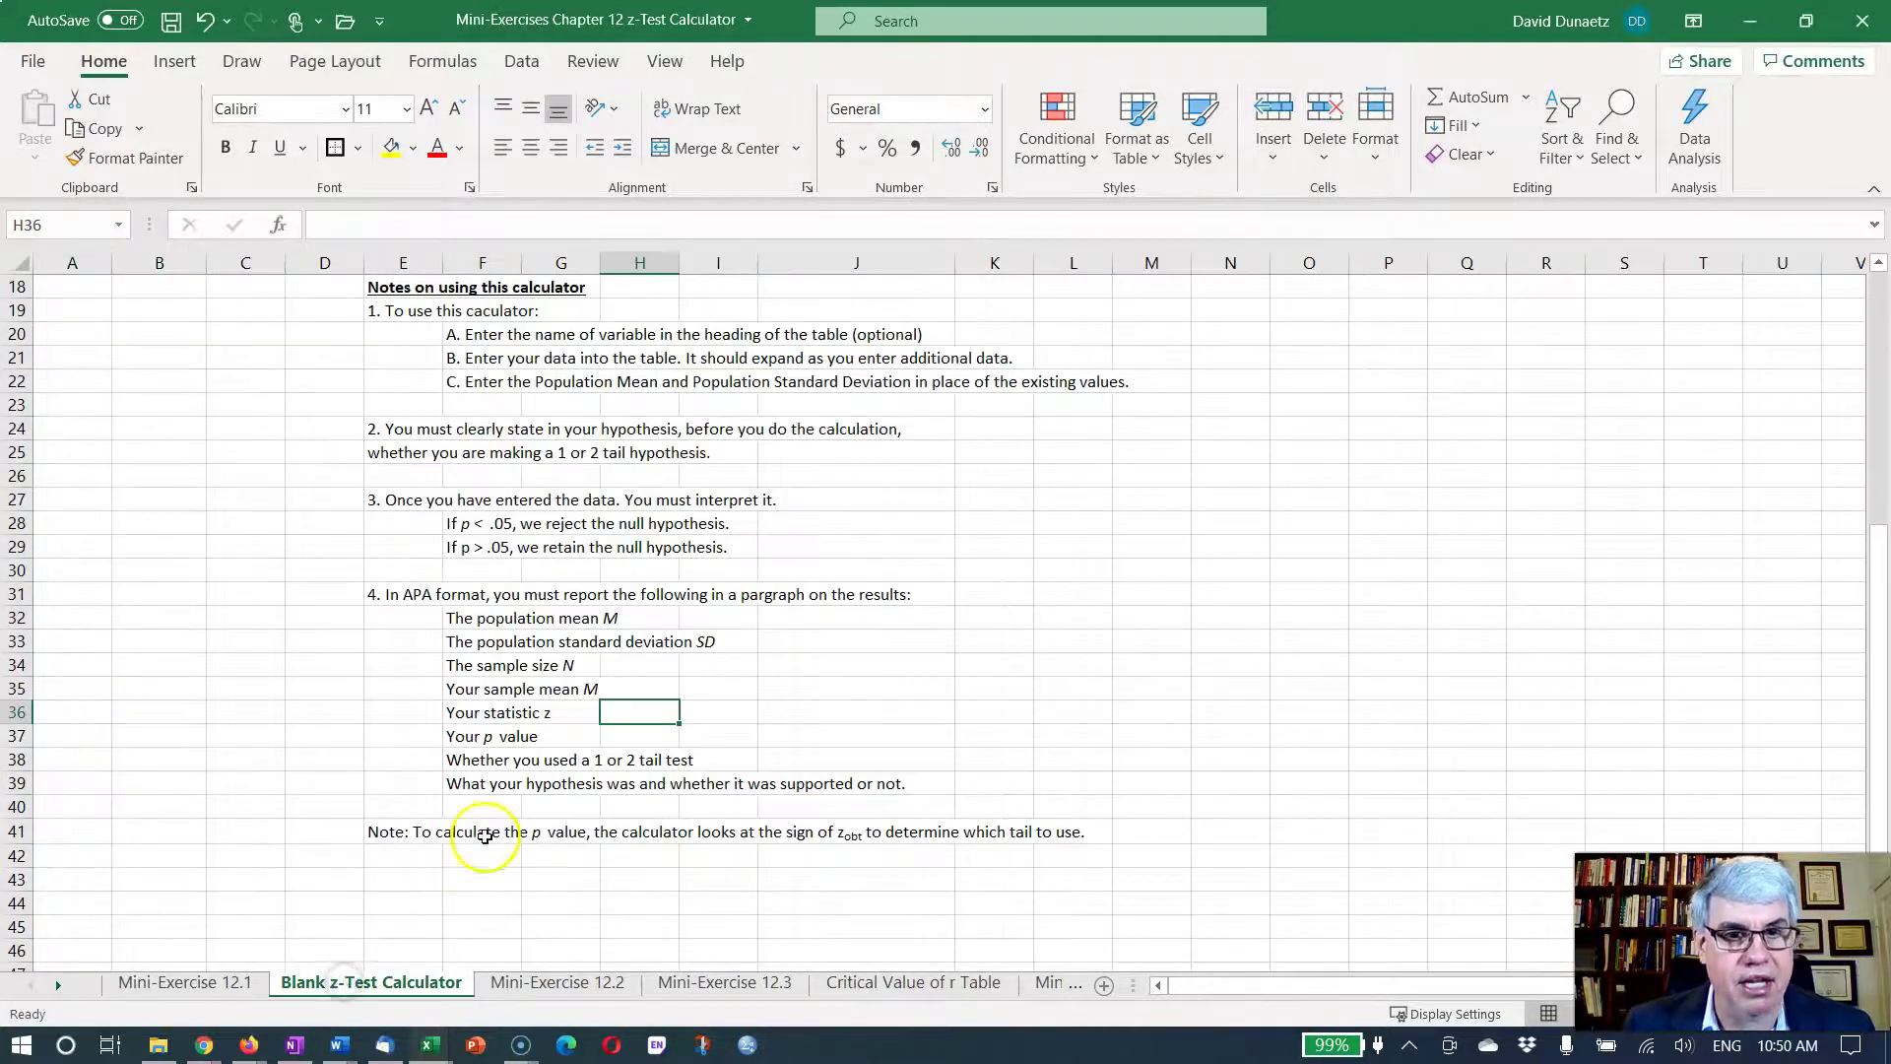
scroll(484, 753, up, 6)
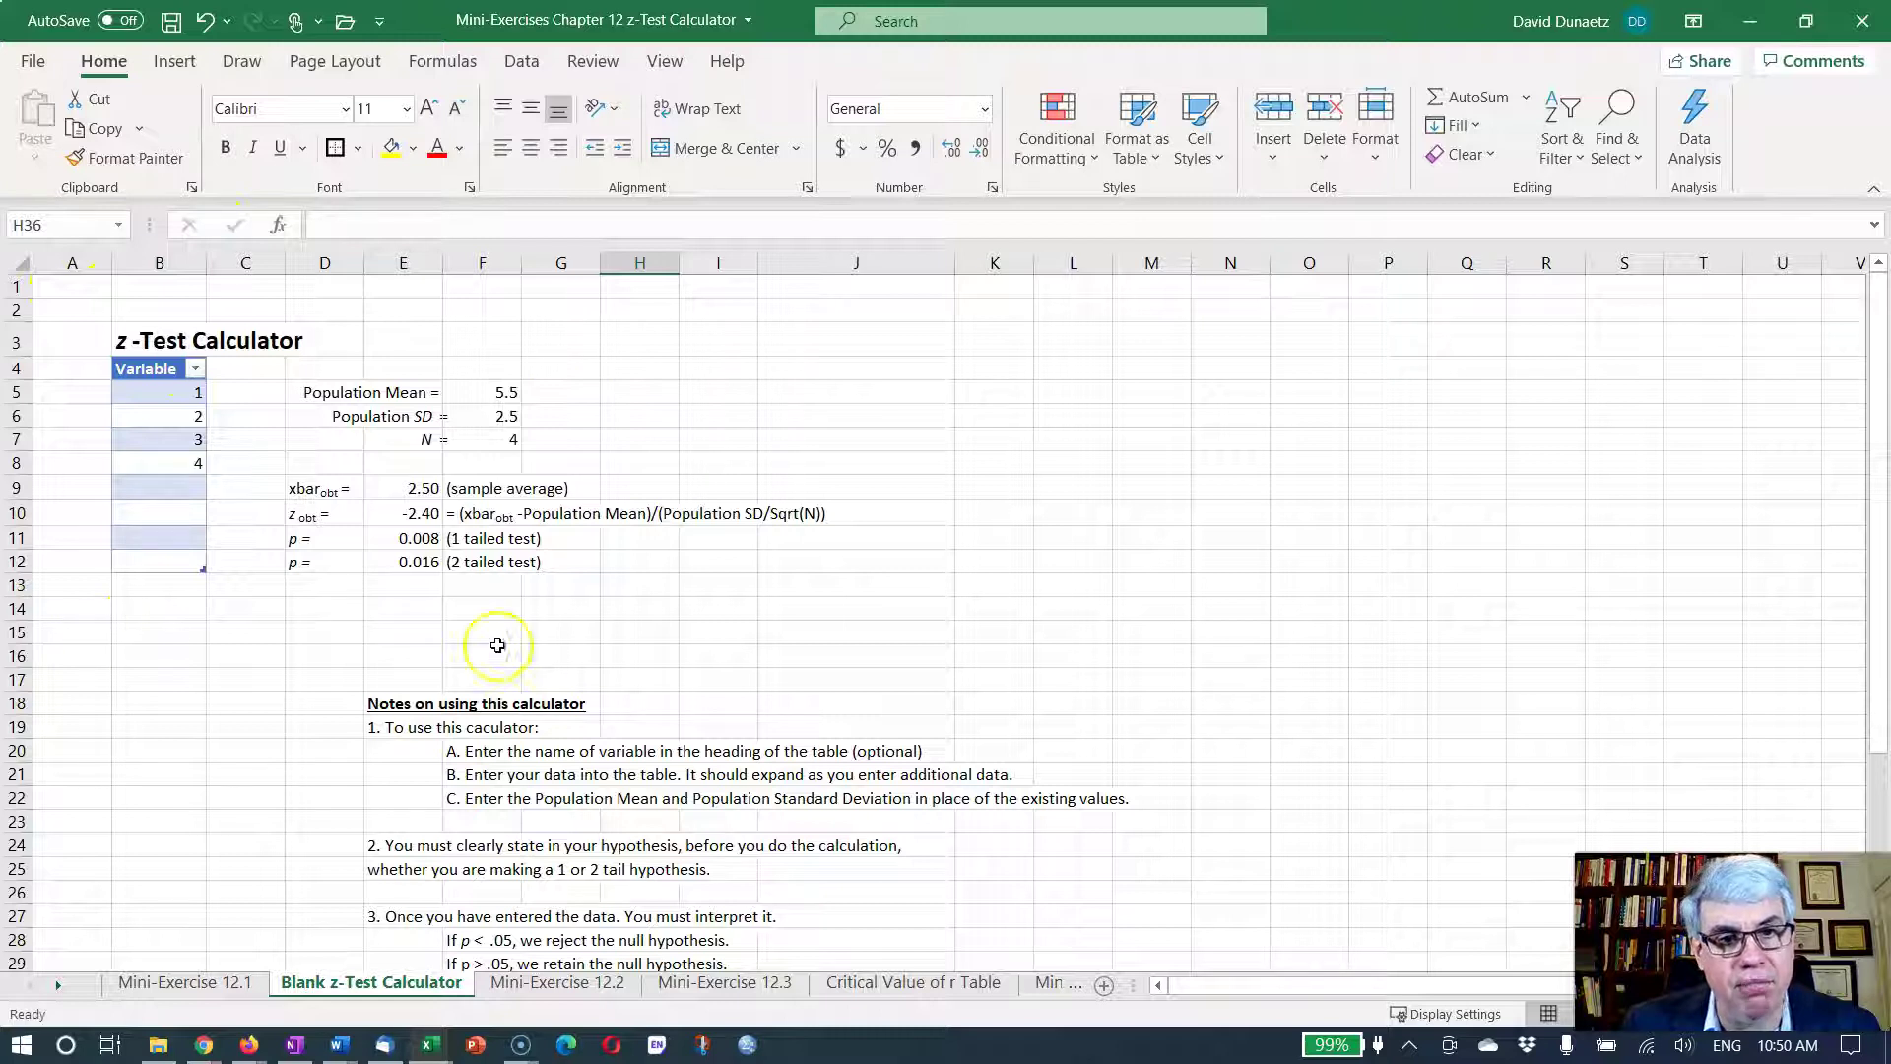
click(66, 307)
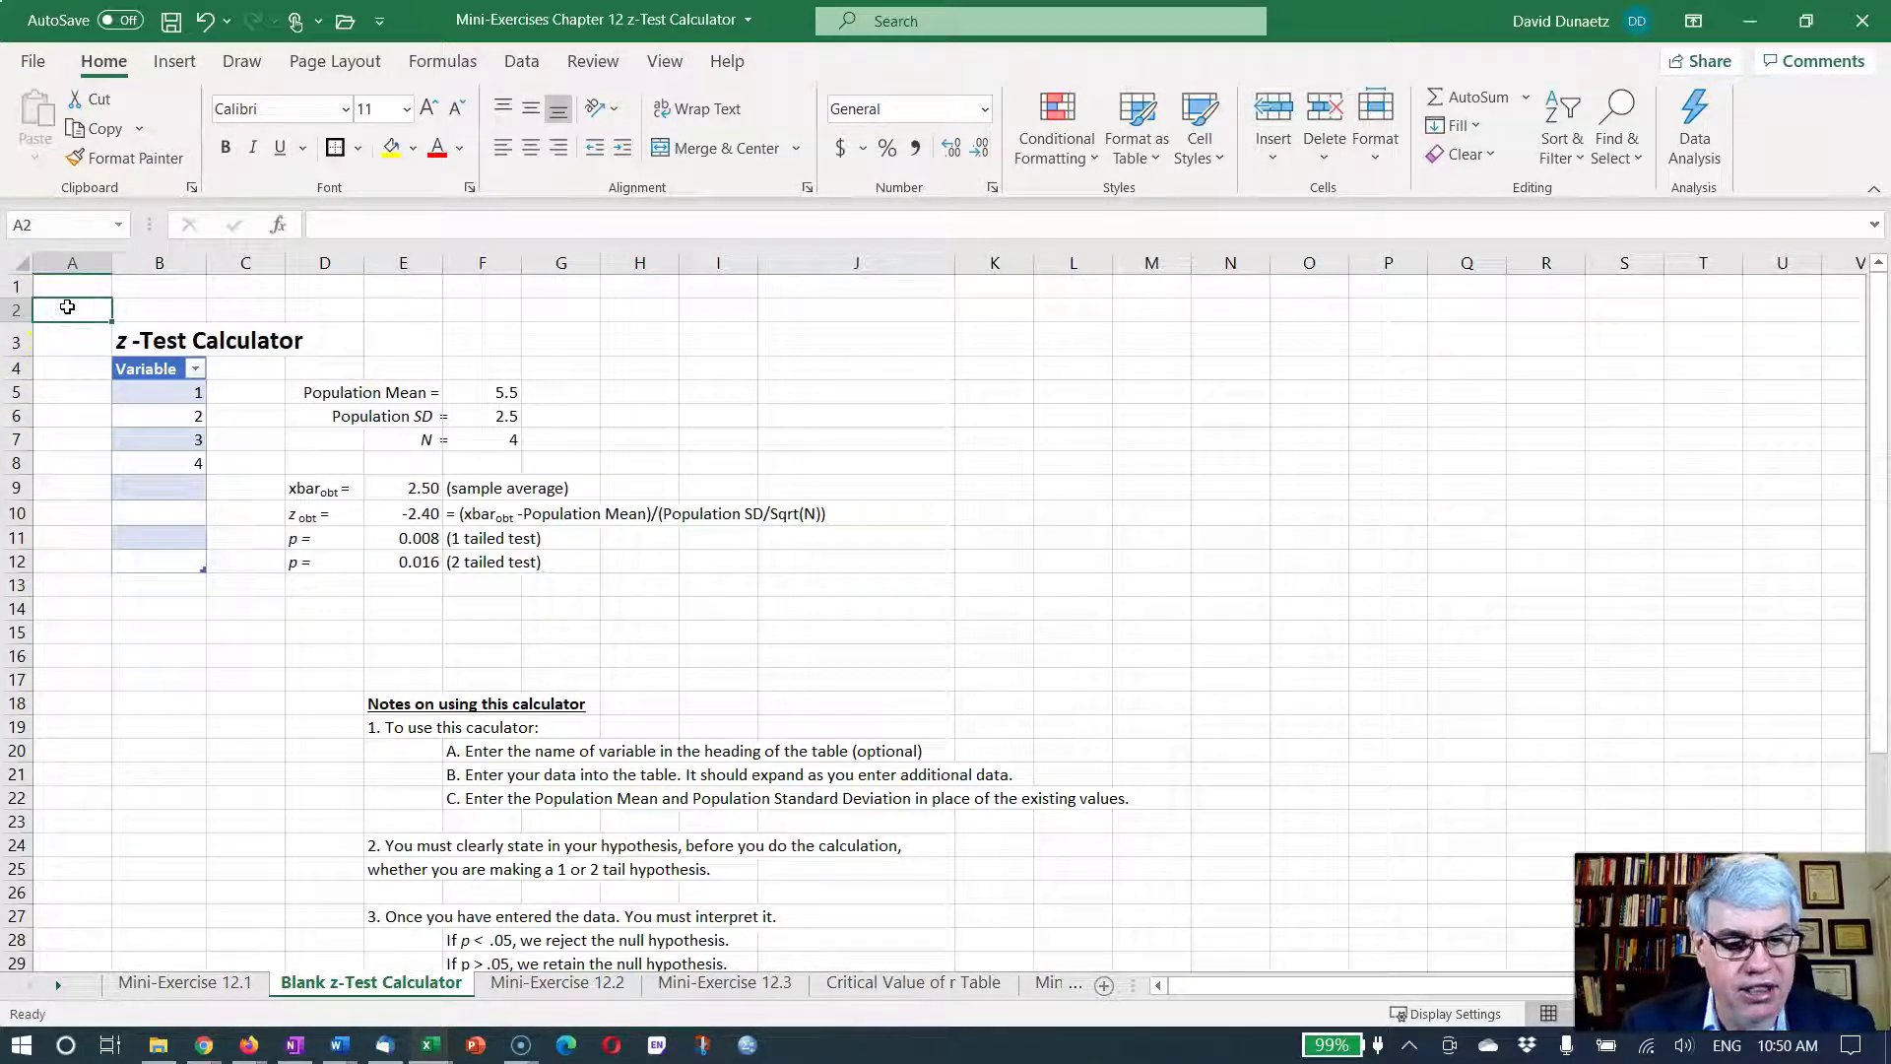
key(shift+Right)
key(shift+Right)
key(shift+Right)
key(shift+Right)
key(shift+Right)
key(shift+Right)
key(shift+Right)
key(shift+Right)
key(shift+Right)
key(shift+Right)
key(shift+Right)
key(shift+Right)
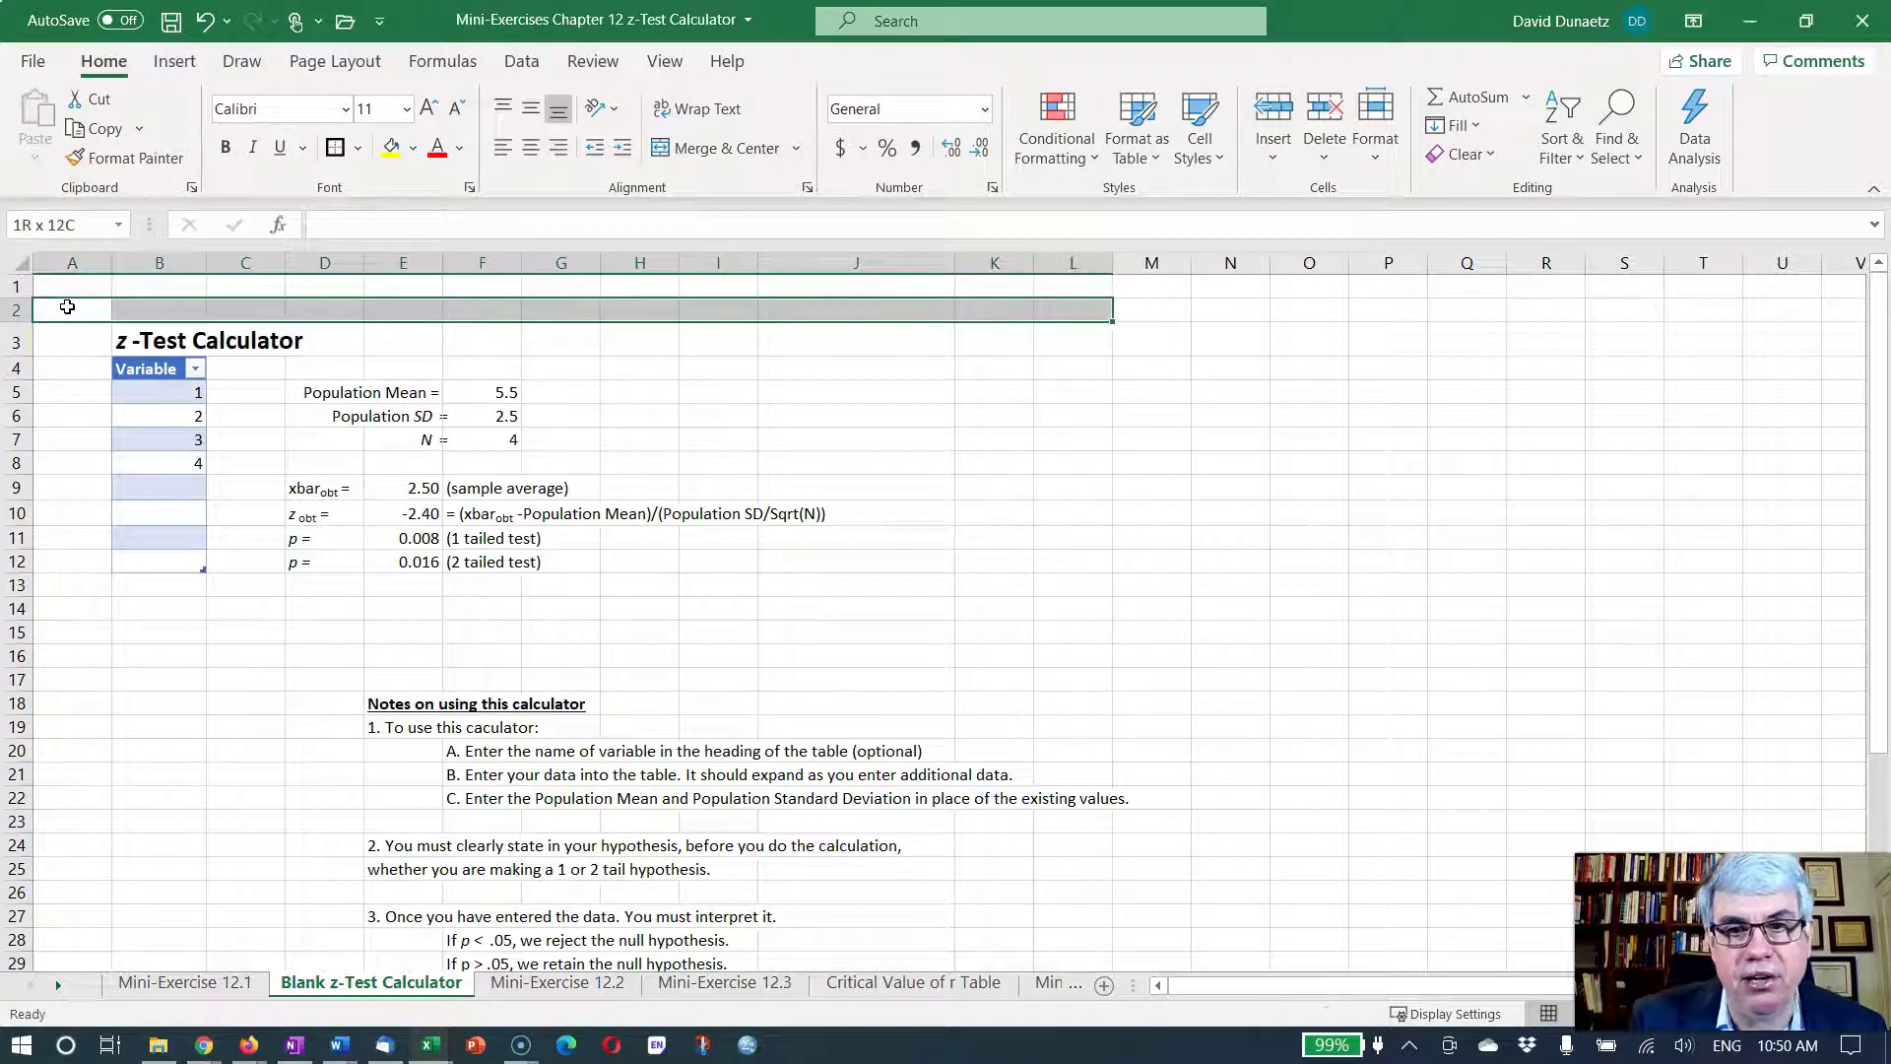
key(shift+Down)
key(shift+Down)
key(shift+Down)
key(shift+Down)
key(shift+Down)
key(shift+Down)
key(shift+Down)
key(shift+Down)
key(shift+Down)
key(shift+Down)
key(shift+Down)
key(shift+Down)
key(shift+Down)
key(shift+Down)
key(shift+Down)
key(shift+Down)
key(shift+Down)
key(shift+Down)
key(shift+Down)
key(shift+Down)
key(shift+Down)
key(shift+Down)
key(shift+Down)
key(shift+Down)
key(shift+Down)
key(shift+Down)
key(shift+Down)
key(shift+Down)
key(shift+Down)
key(shift+Down)
key(shift+Down)
key(shift+Down)
key(shift+Down)
key(shift+Down)
key(shift+Down)
key(shift+Down)
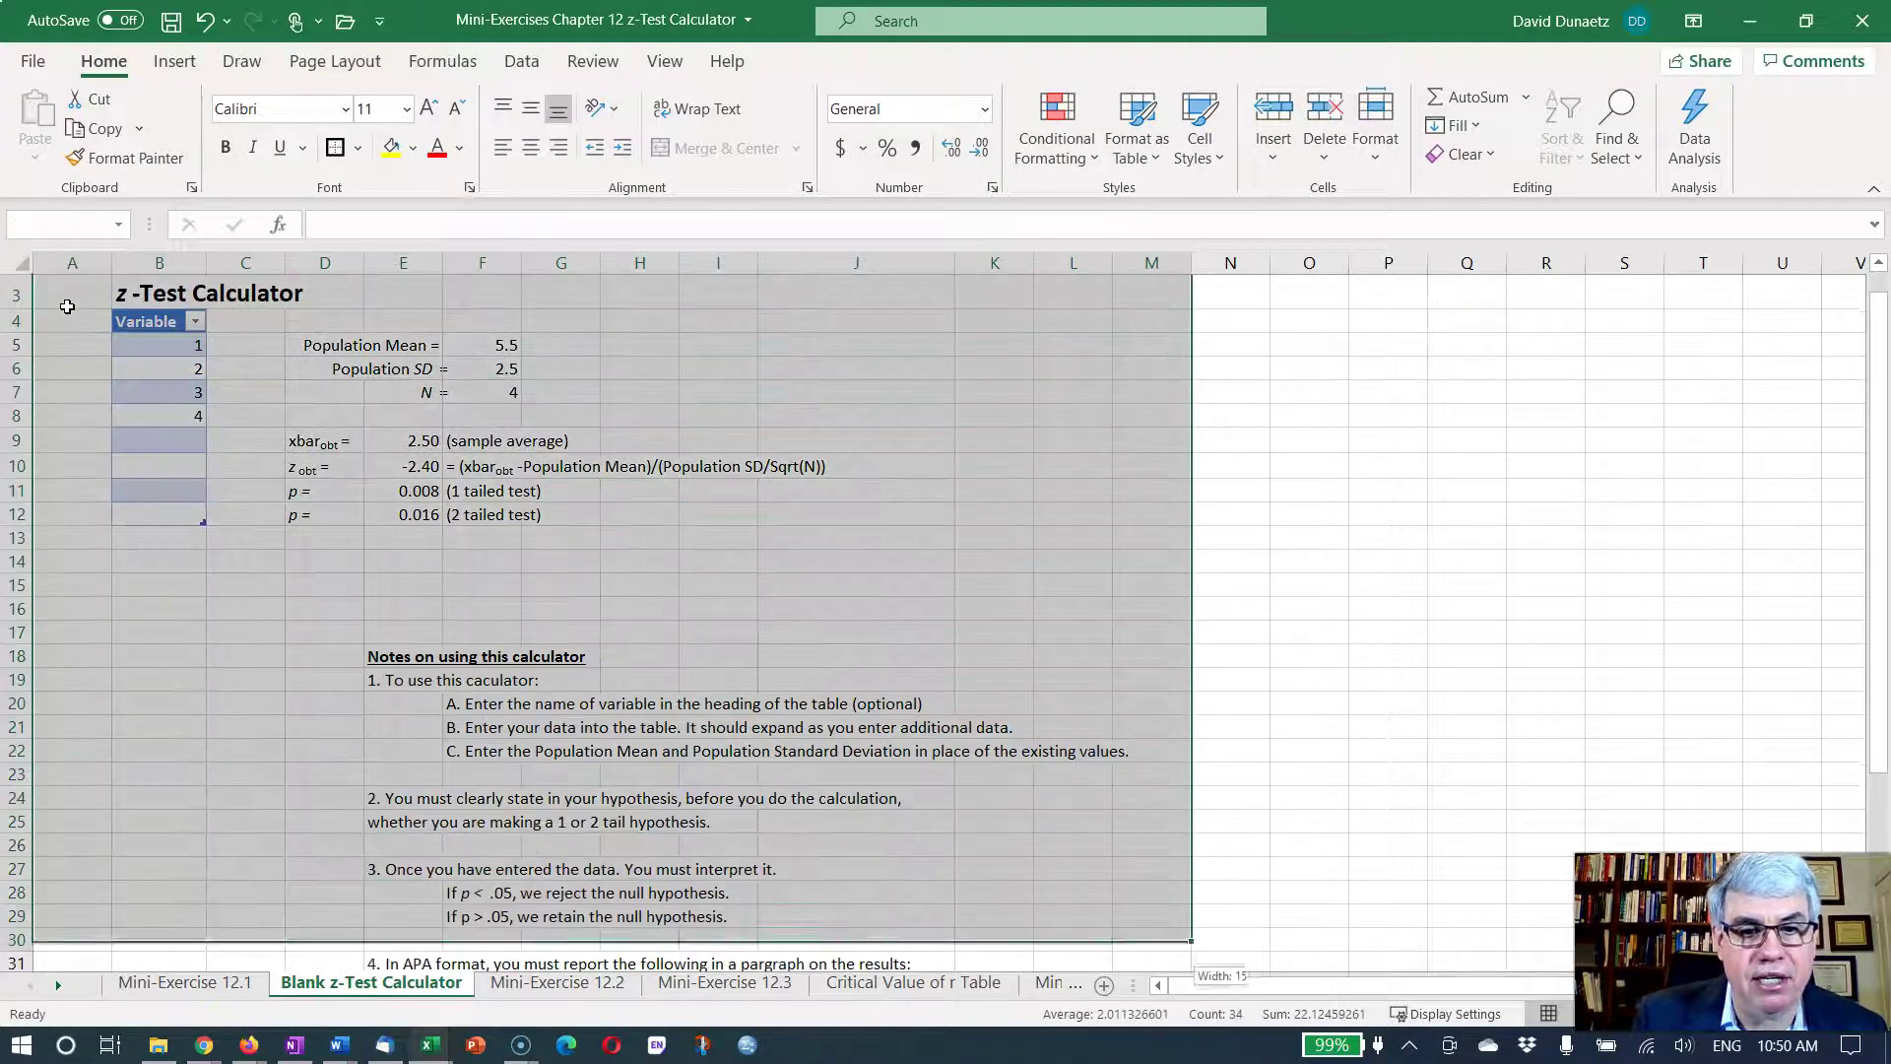
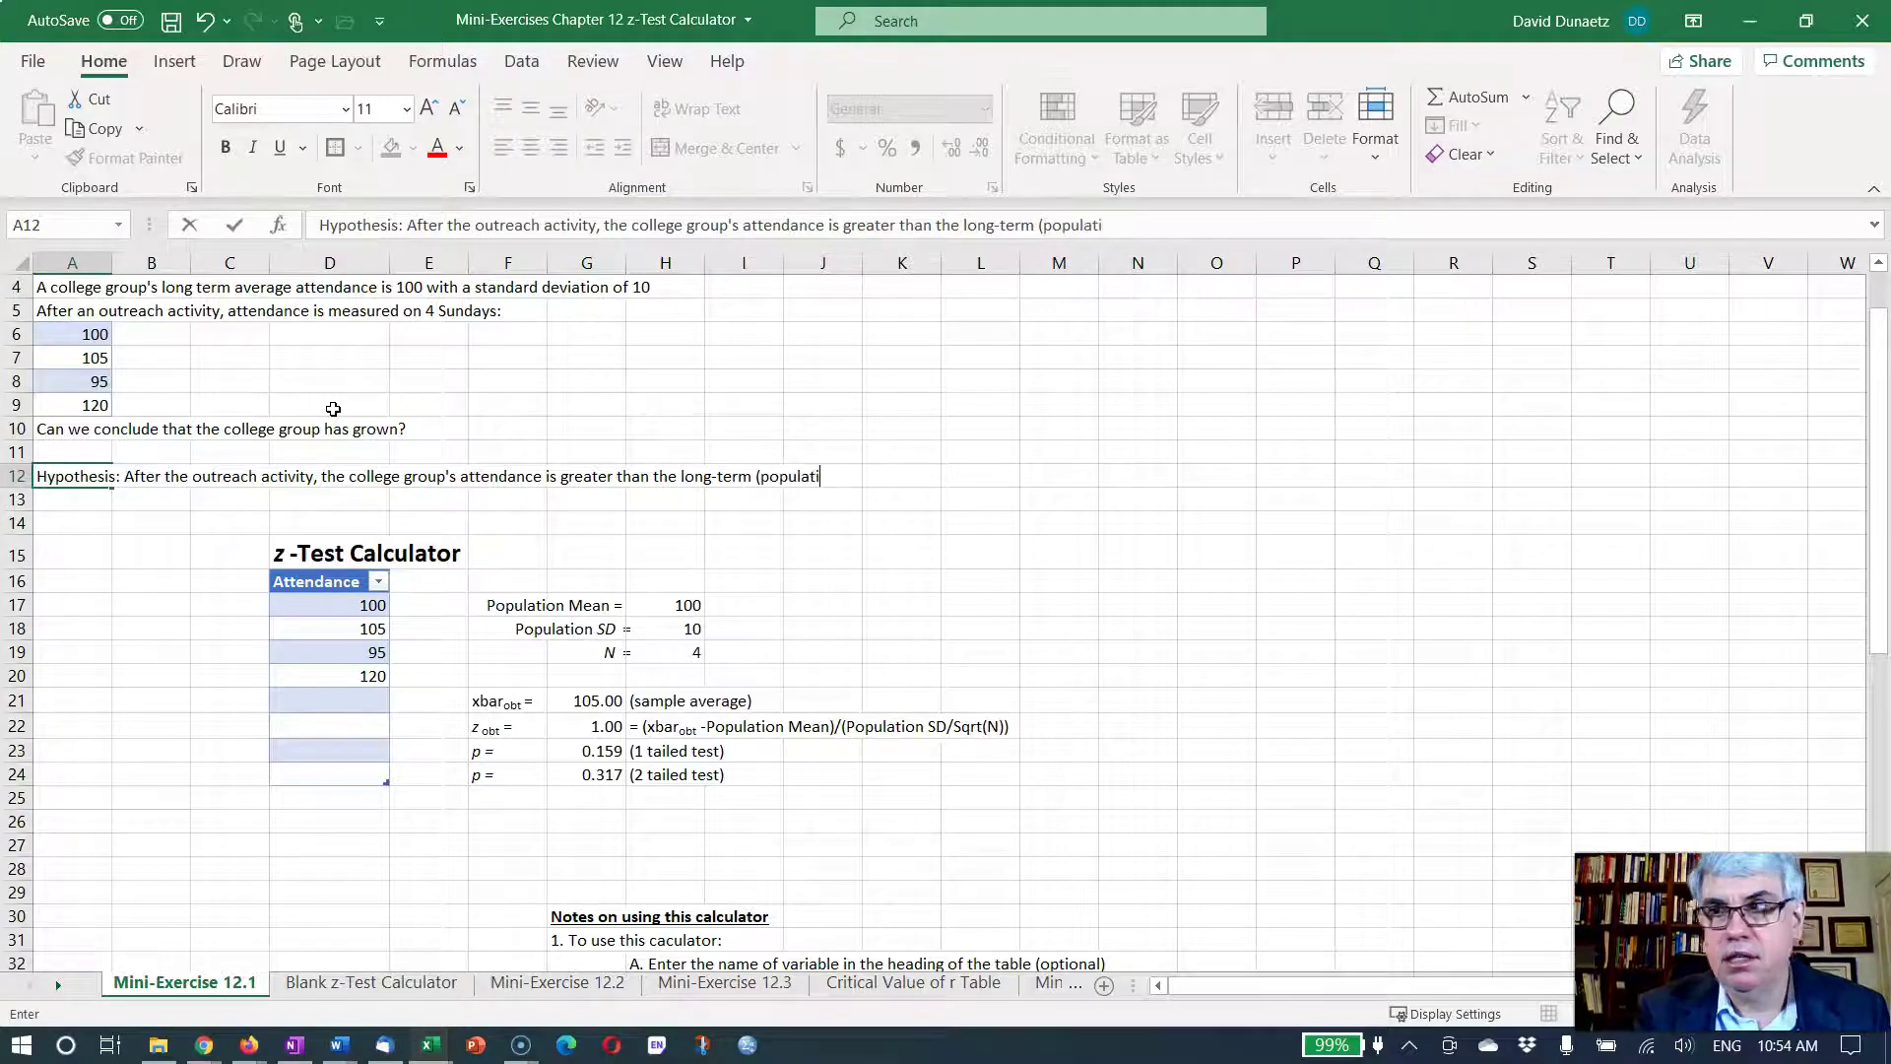
Step: Complete the hypothesis in A12 so it ends "greater than the long-term (population) average of 100 (1-tailed)."
text() aver)
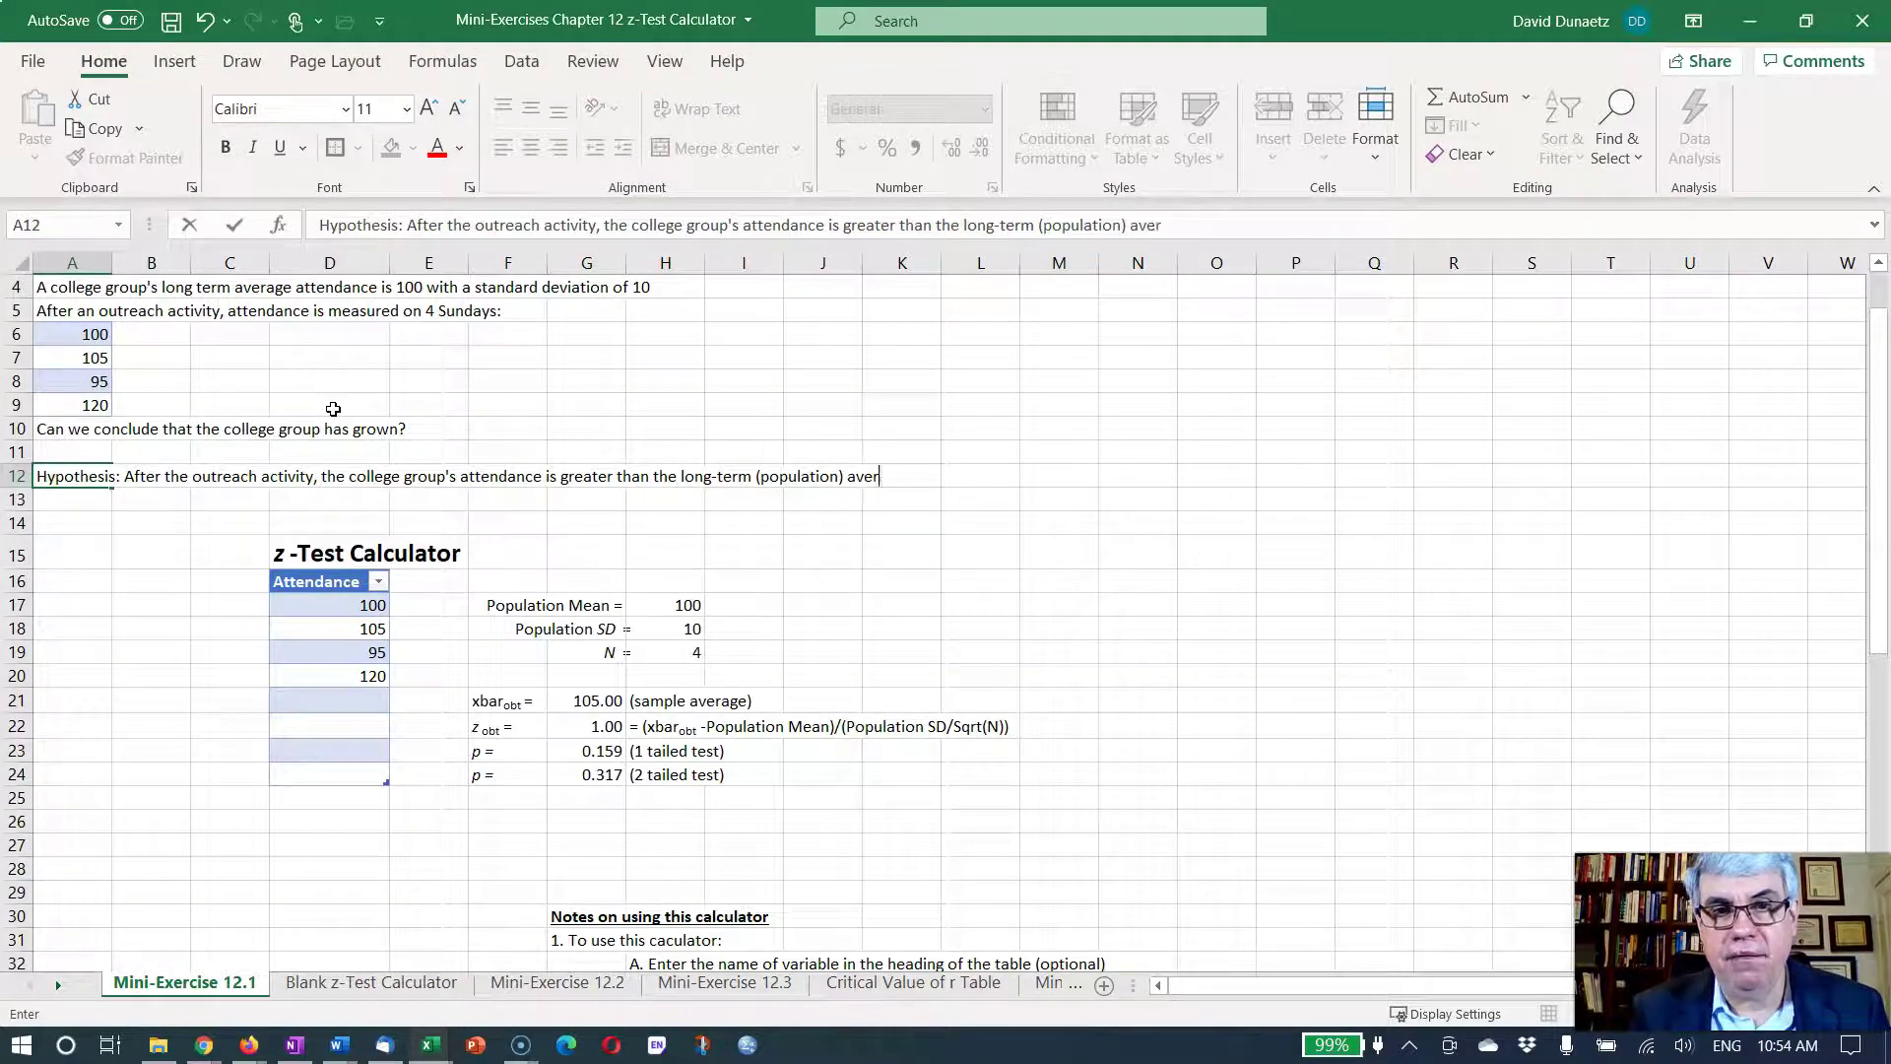
text(age og)
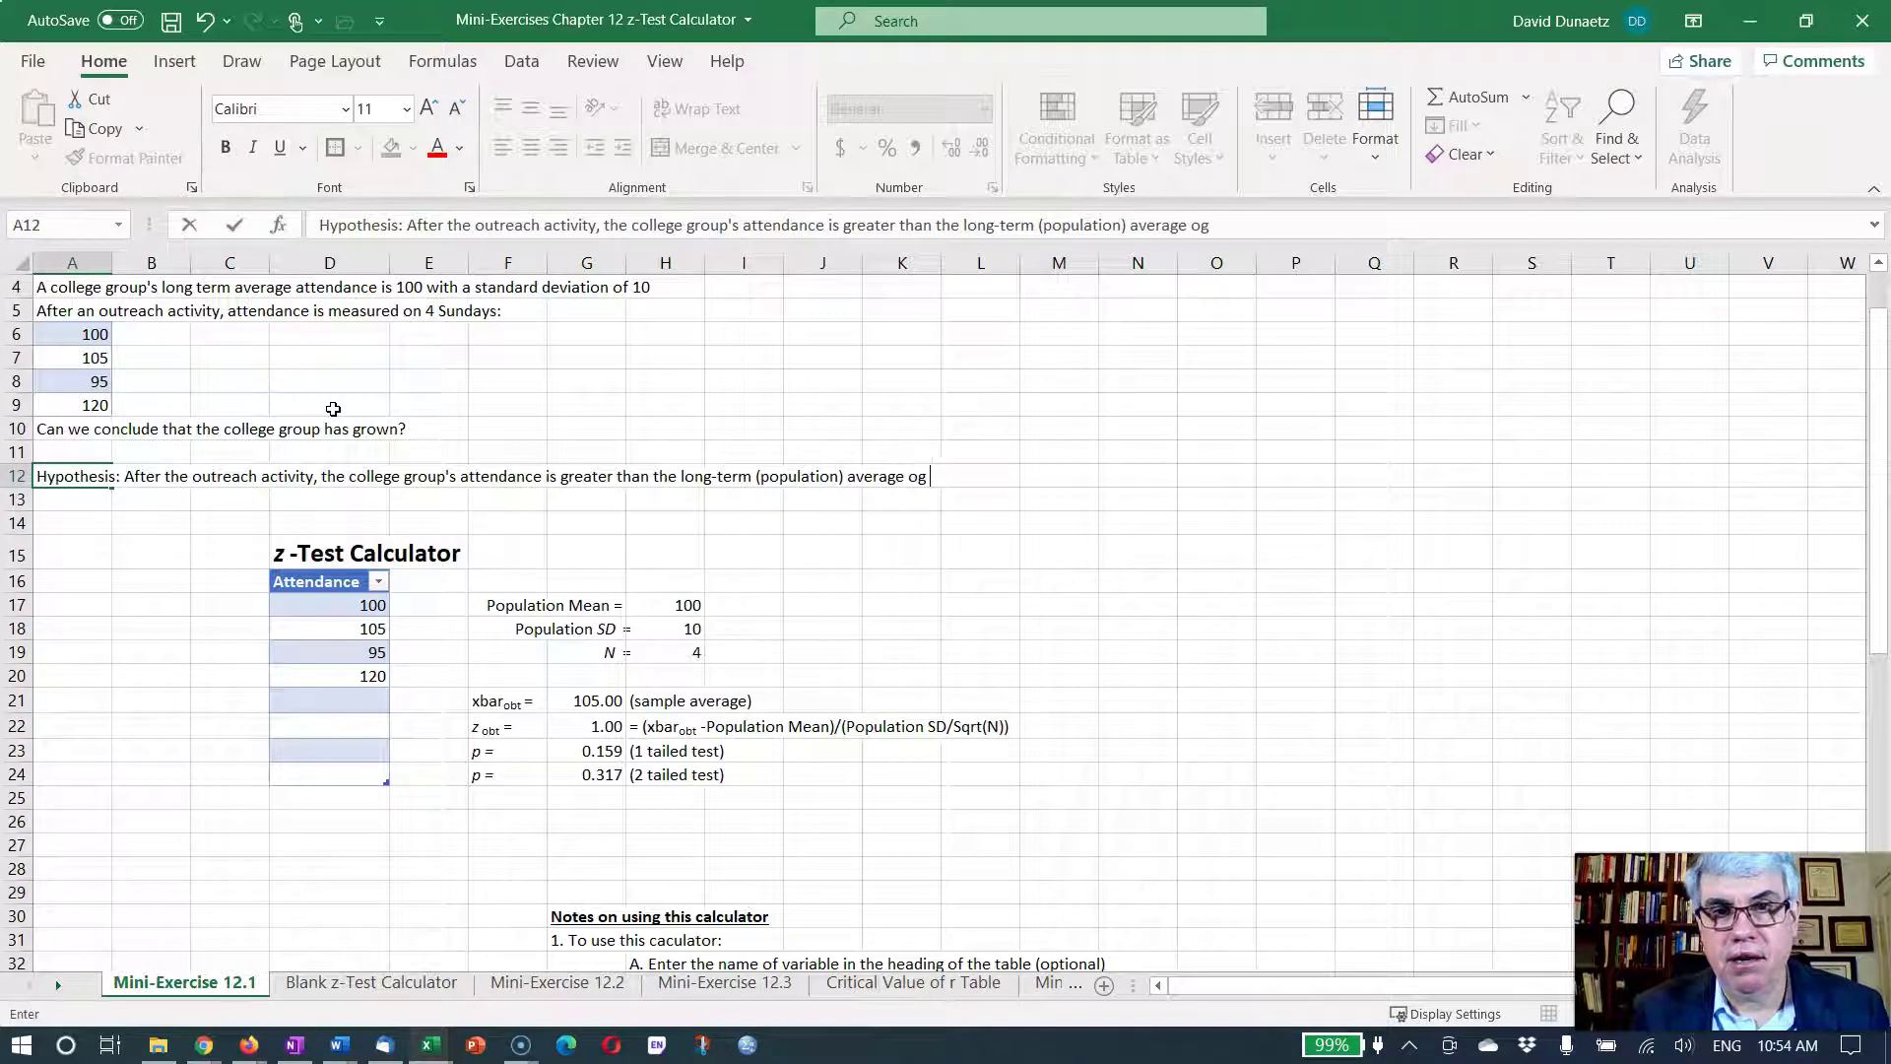
key(BackSpace)
text(f 1)
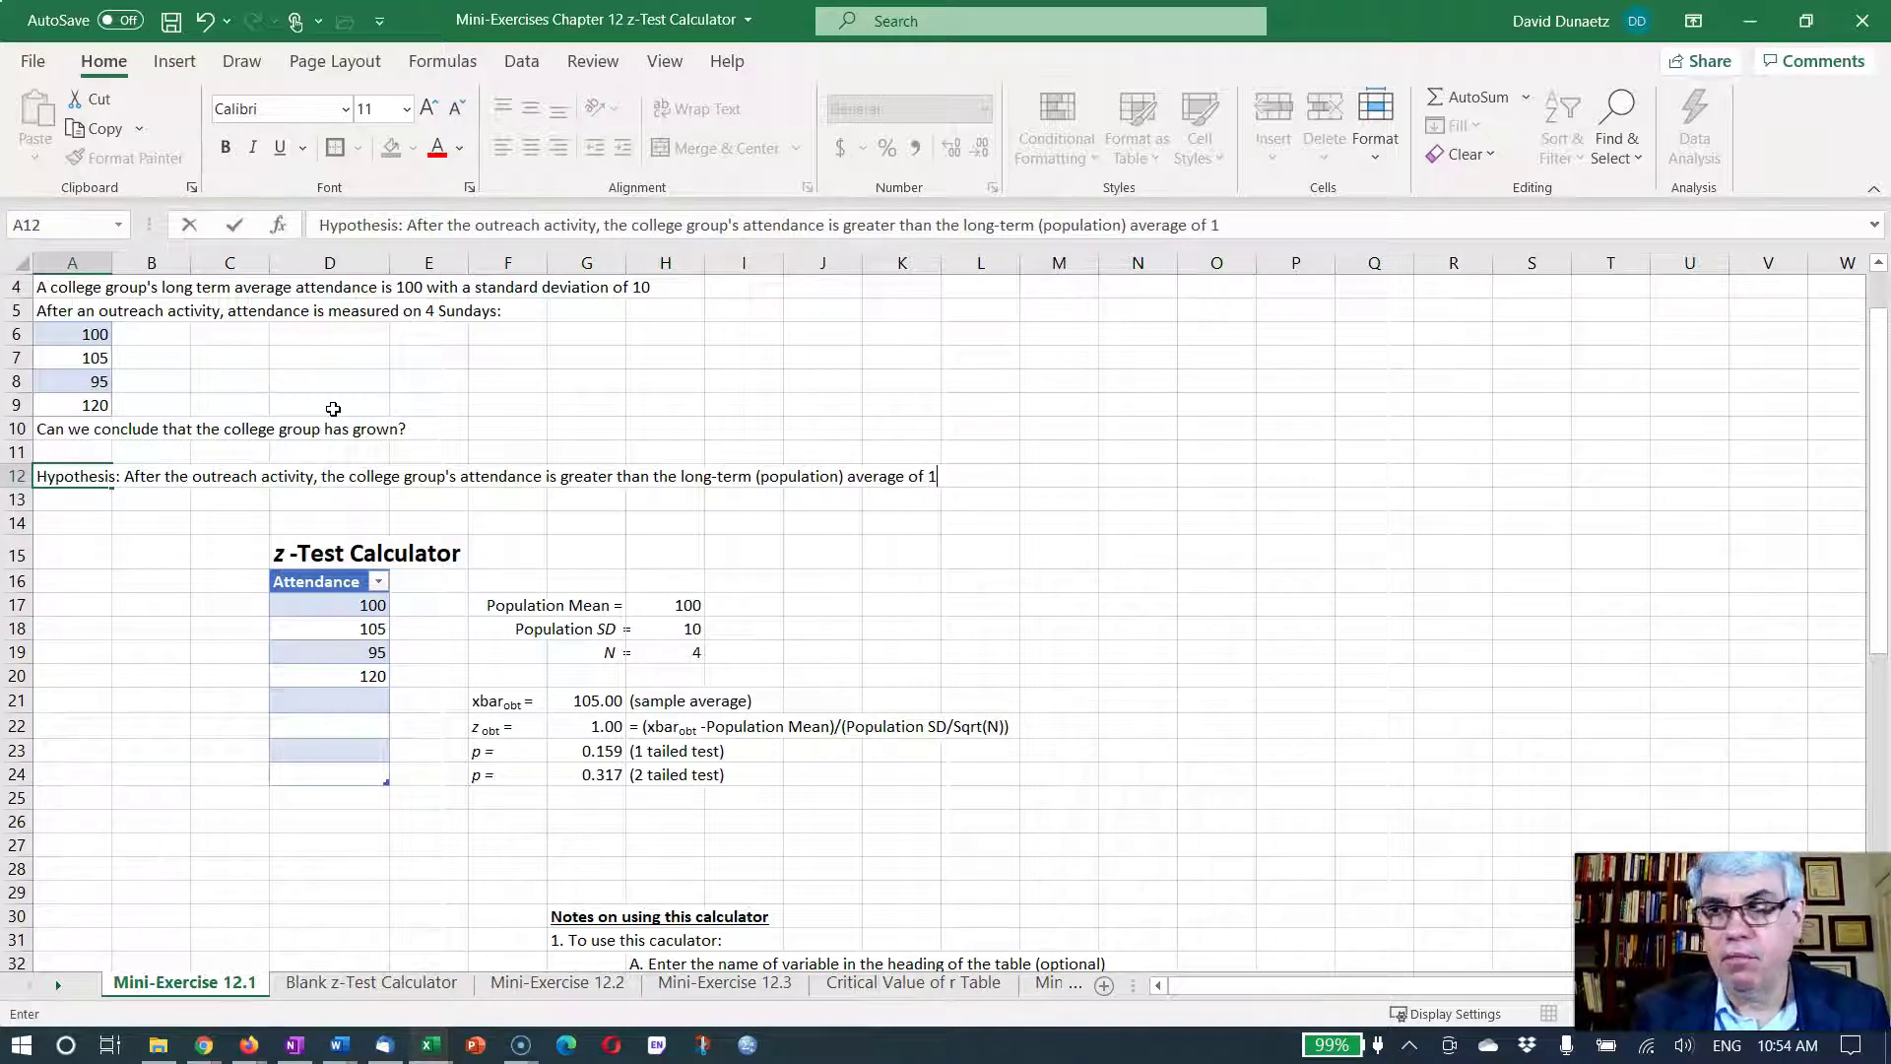
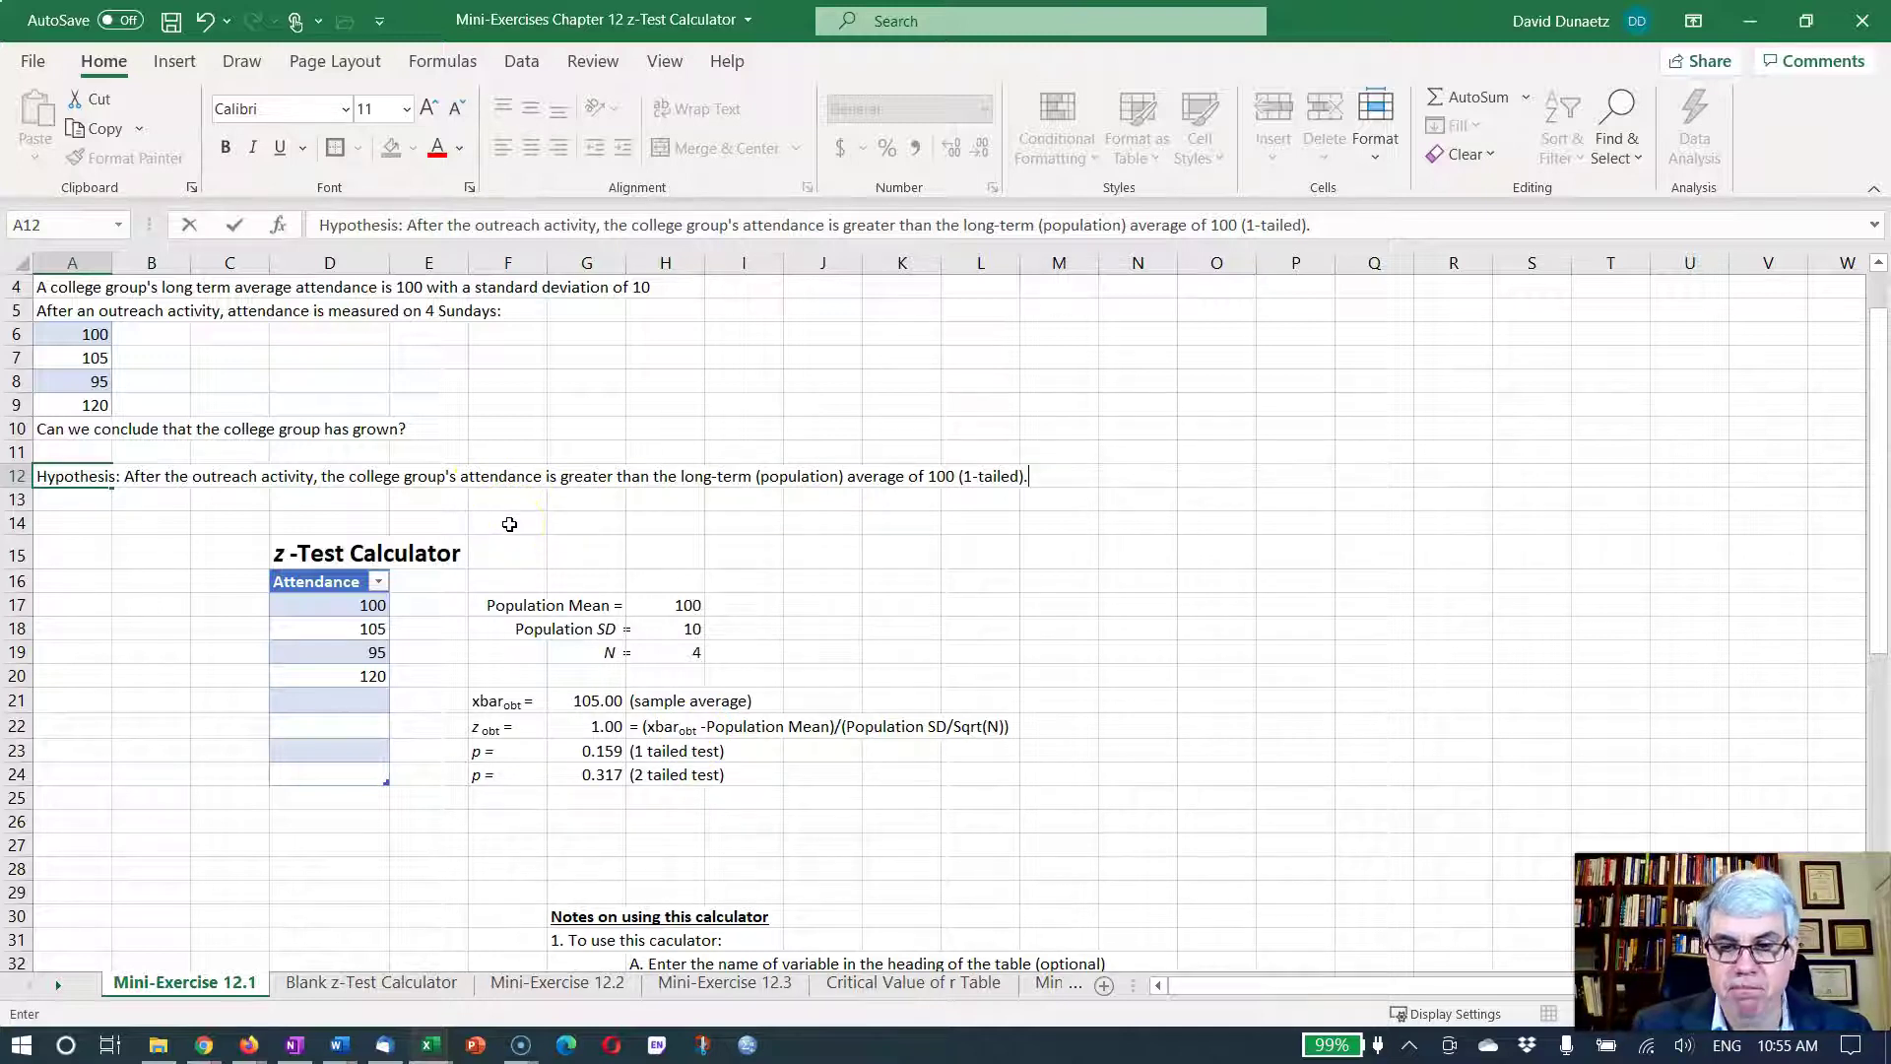
key(Return)
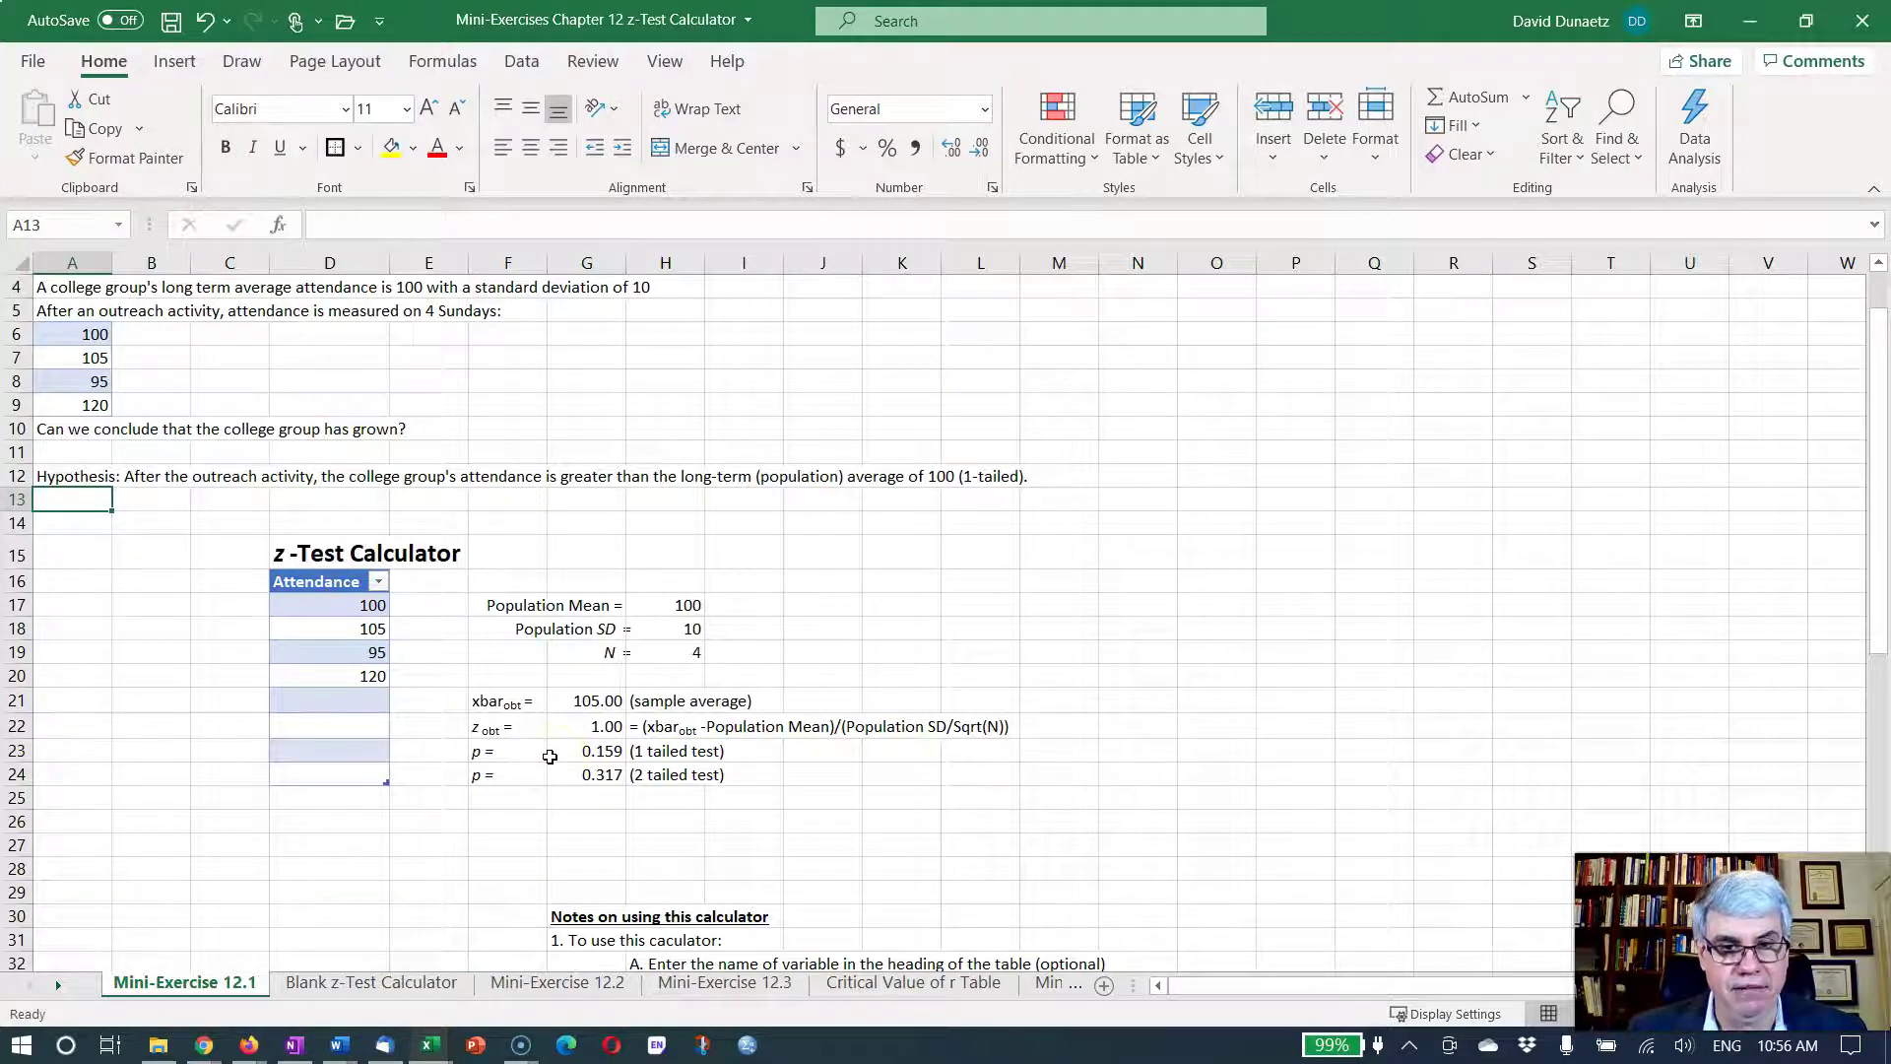
Step: Examine the z-test results alongside the notes on interpreting p and reporting in APA format
scroll(550, 755, down, 5)
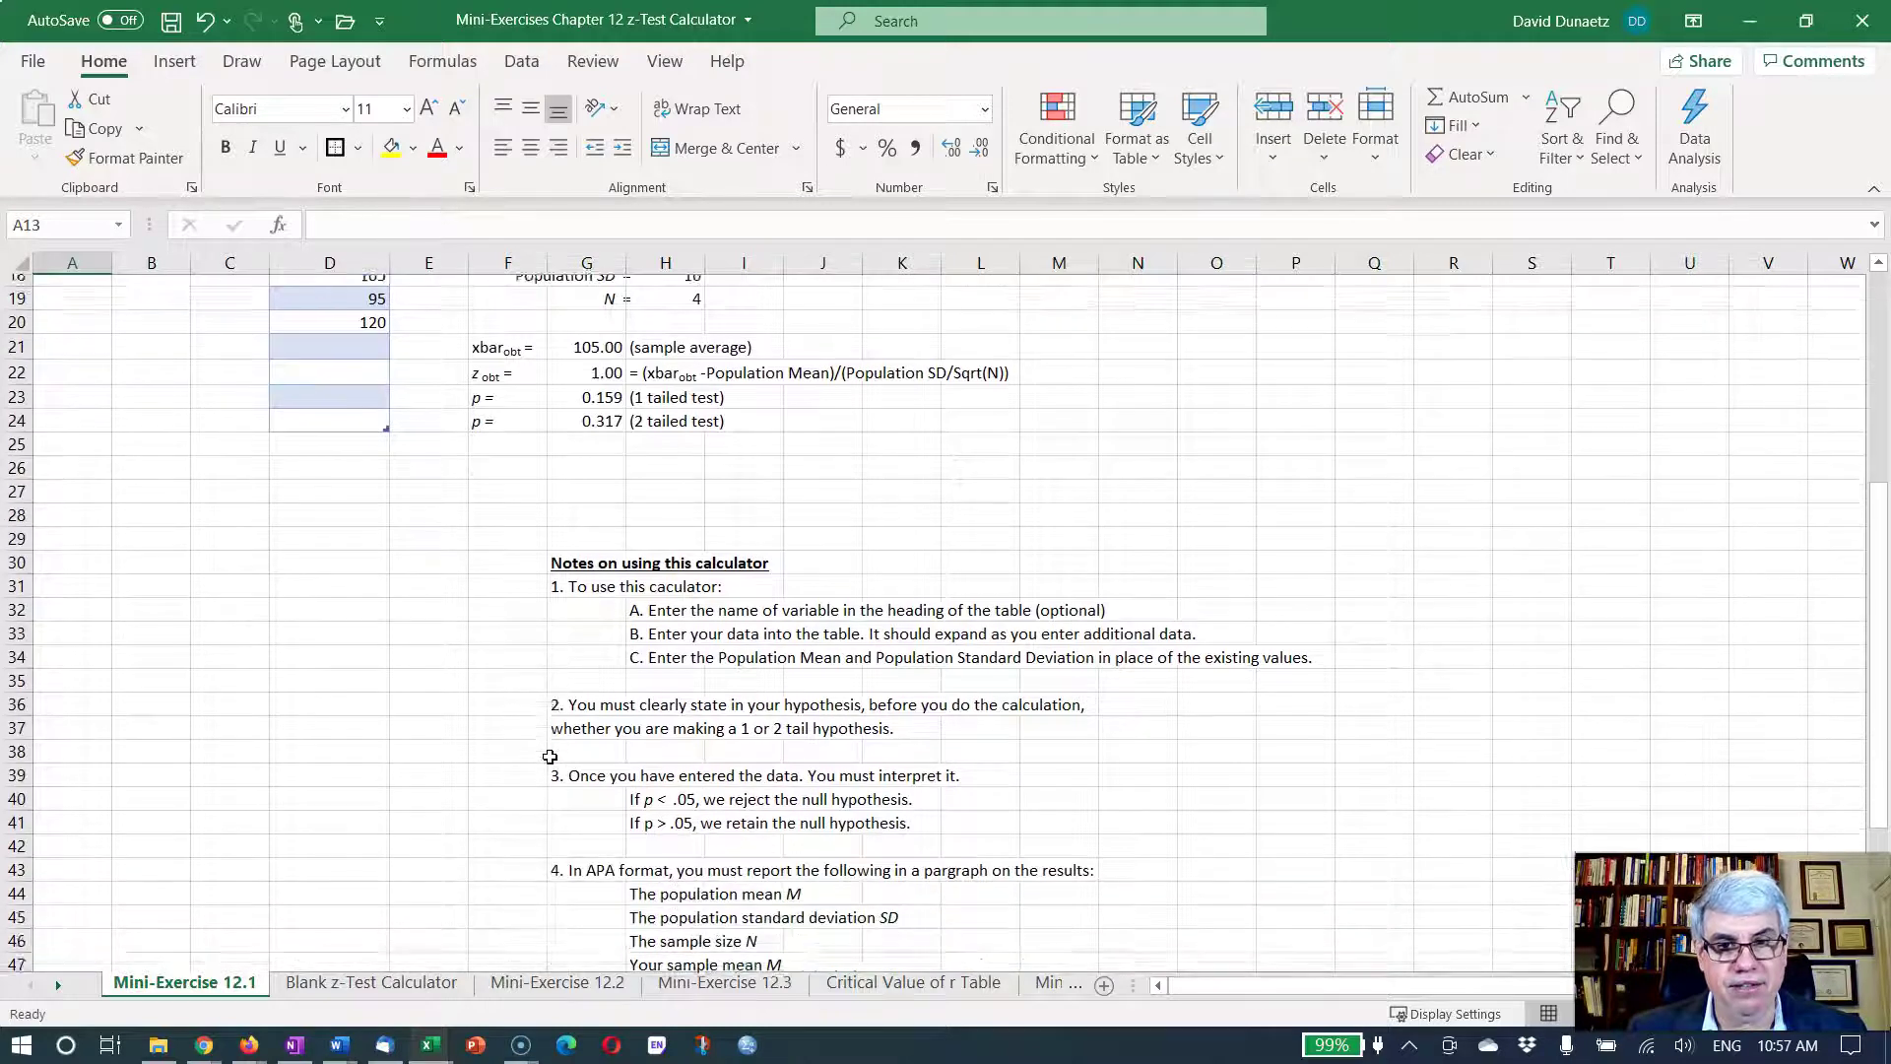
scroll(550, 755, down, 1)
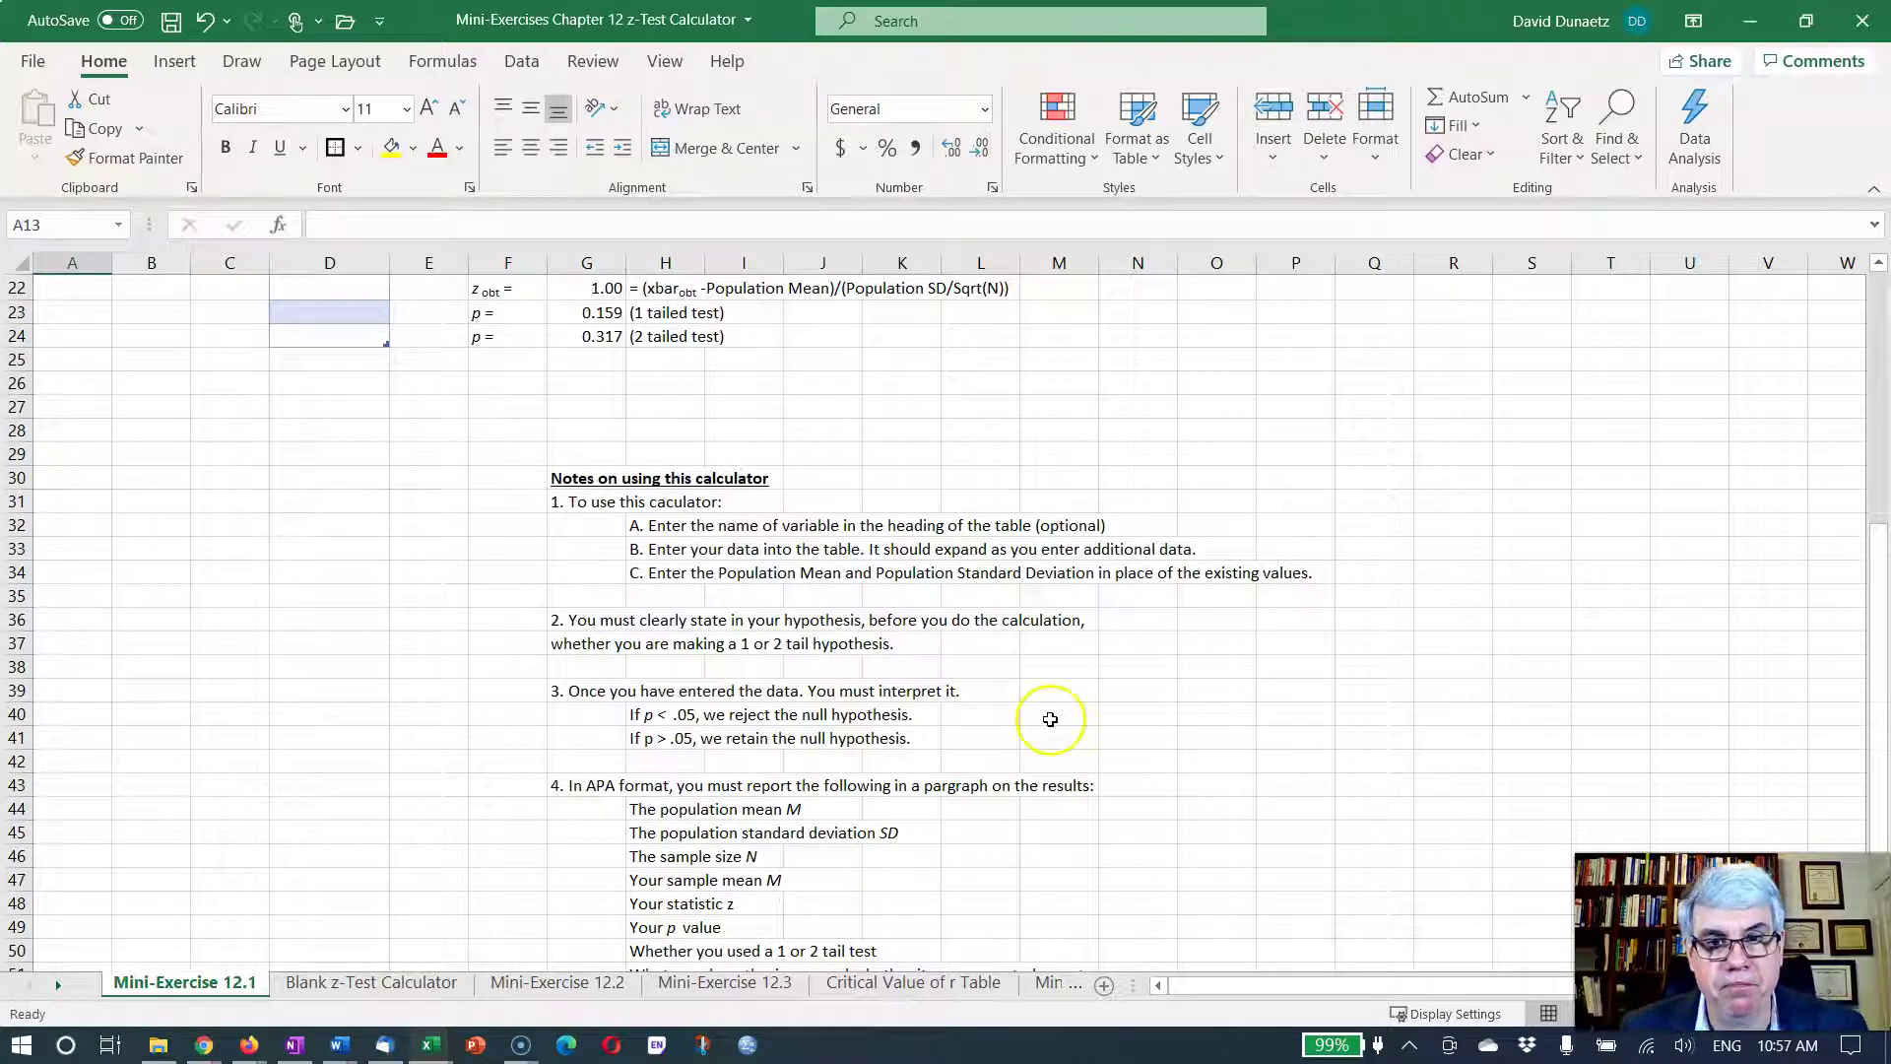
scroll(744, 729, up, 3)
scroll(750, 732, up, 2)
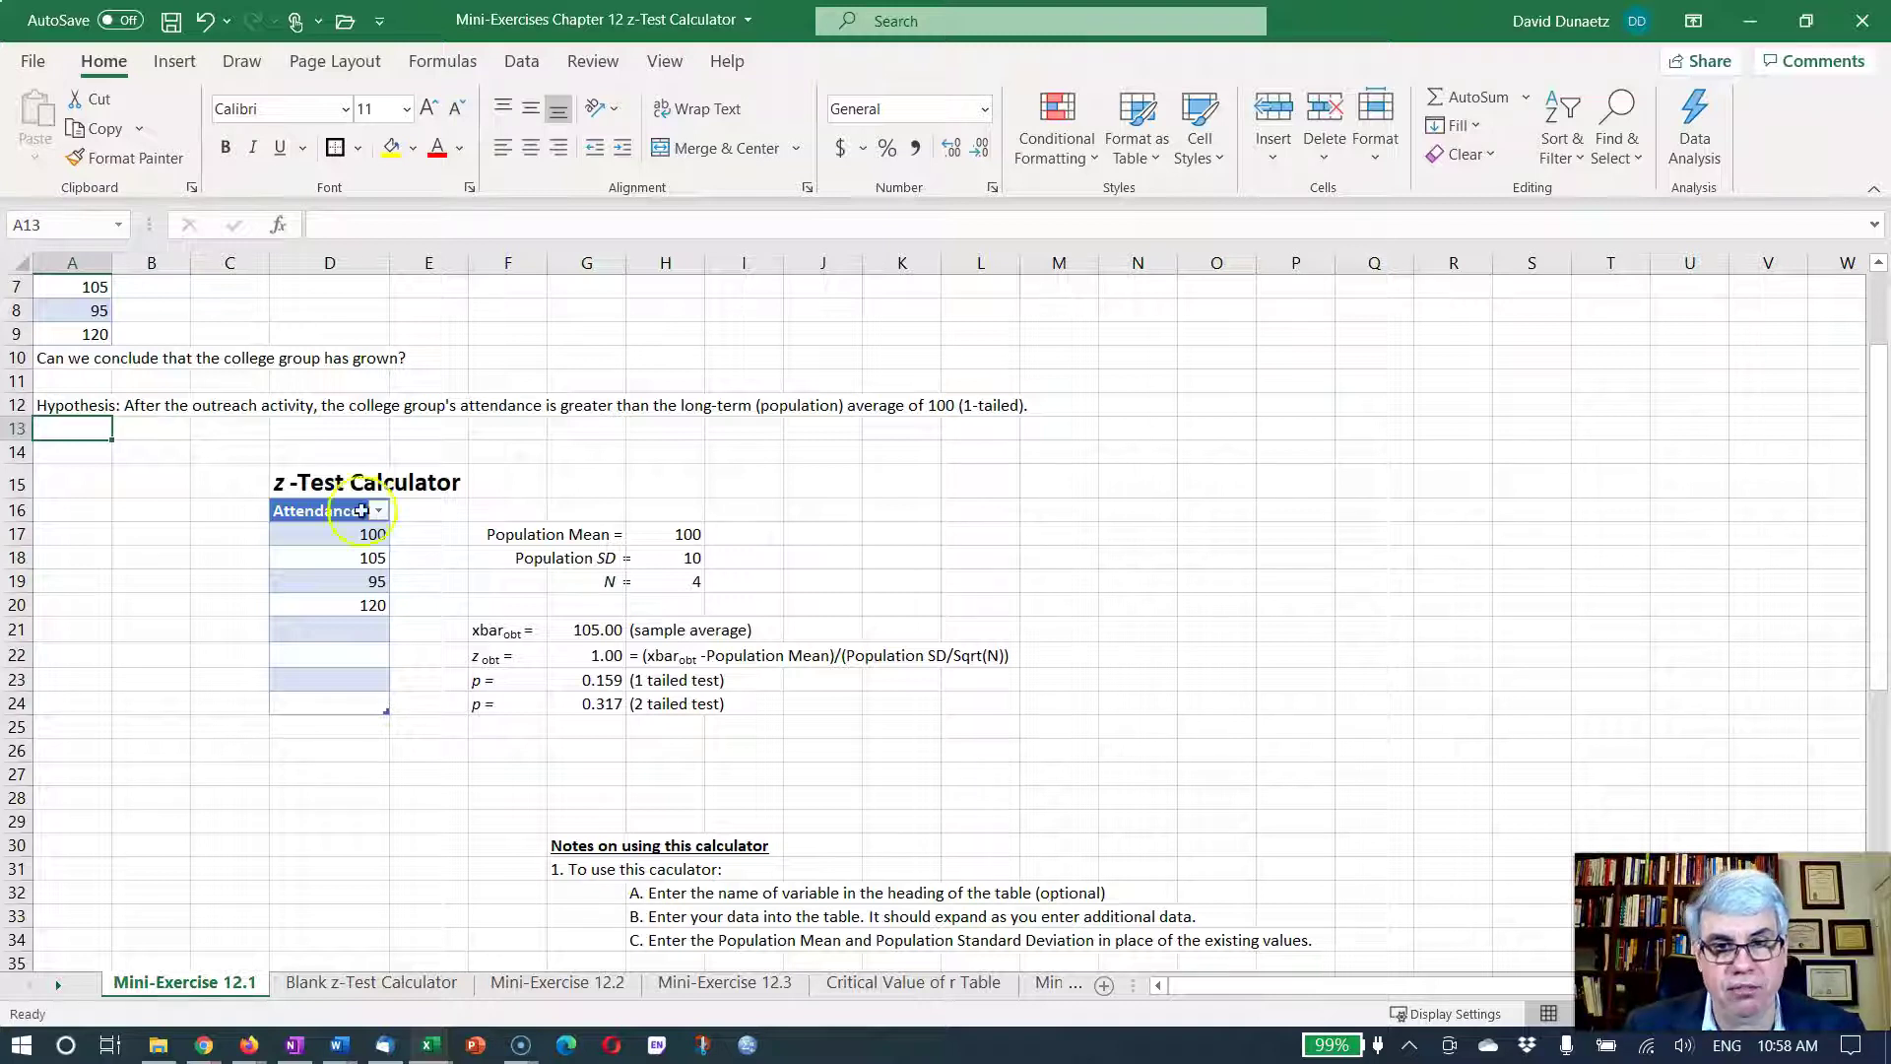
scroll(625, 650, down, 6)
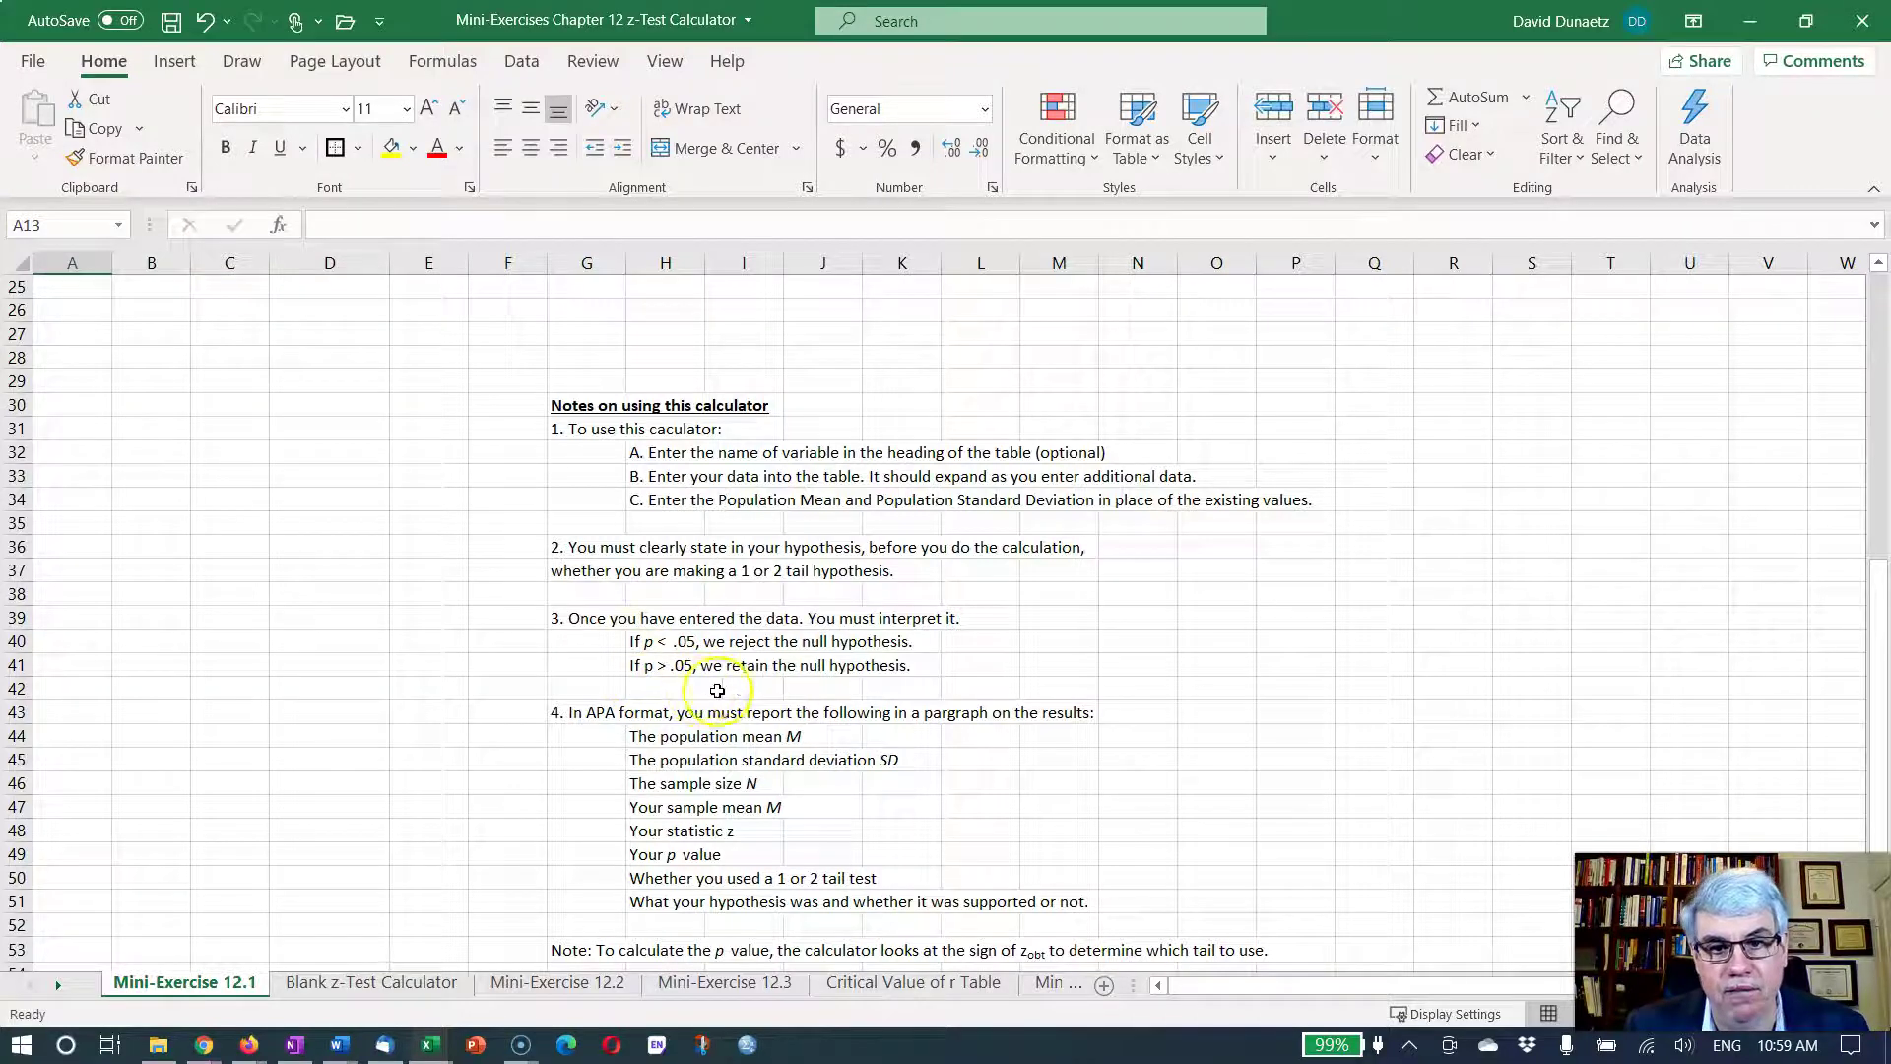
scroll(729, 690, up, 3)
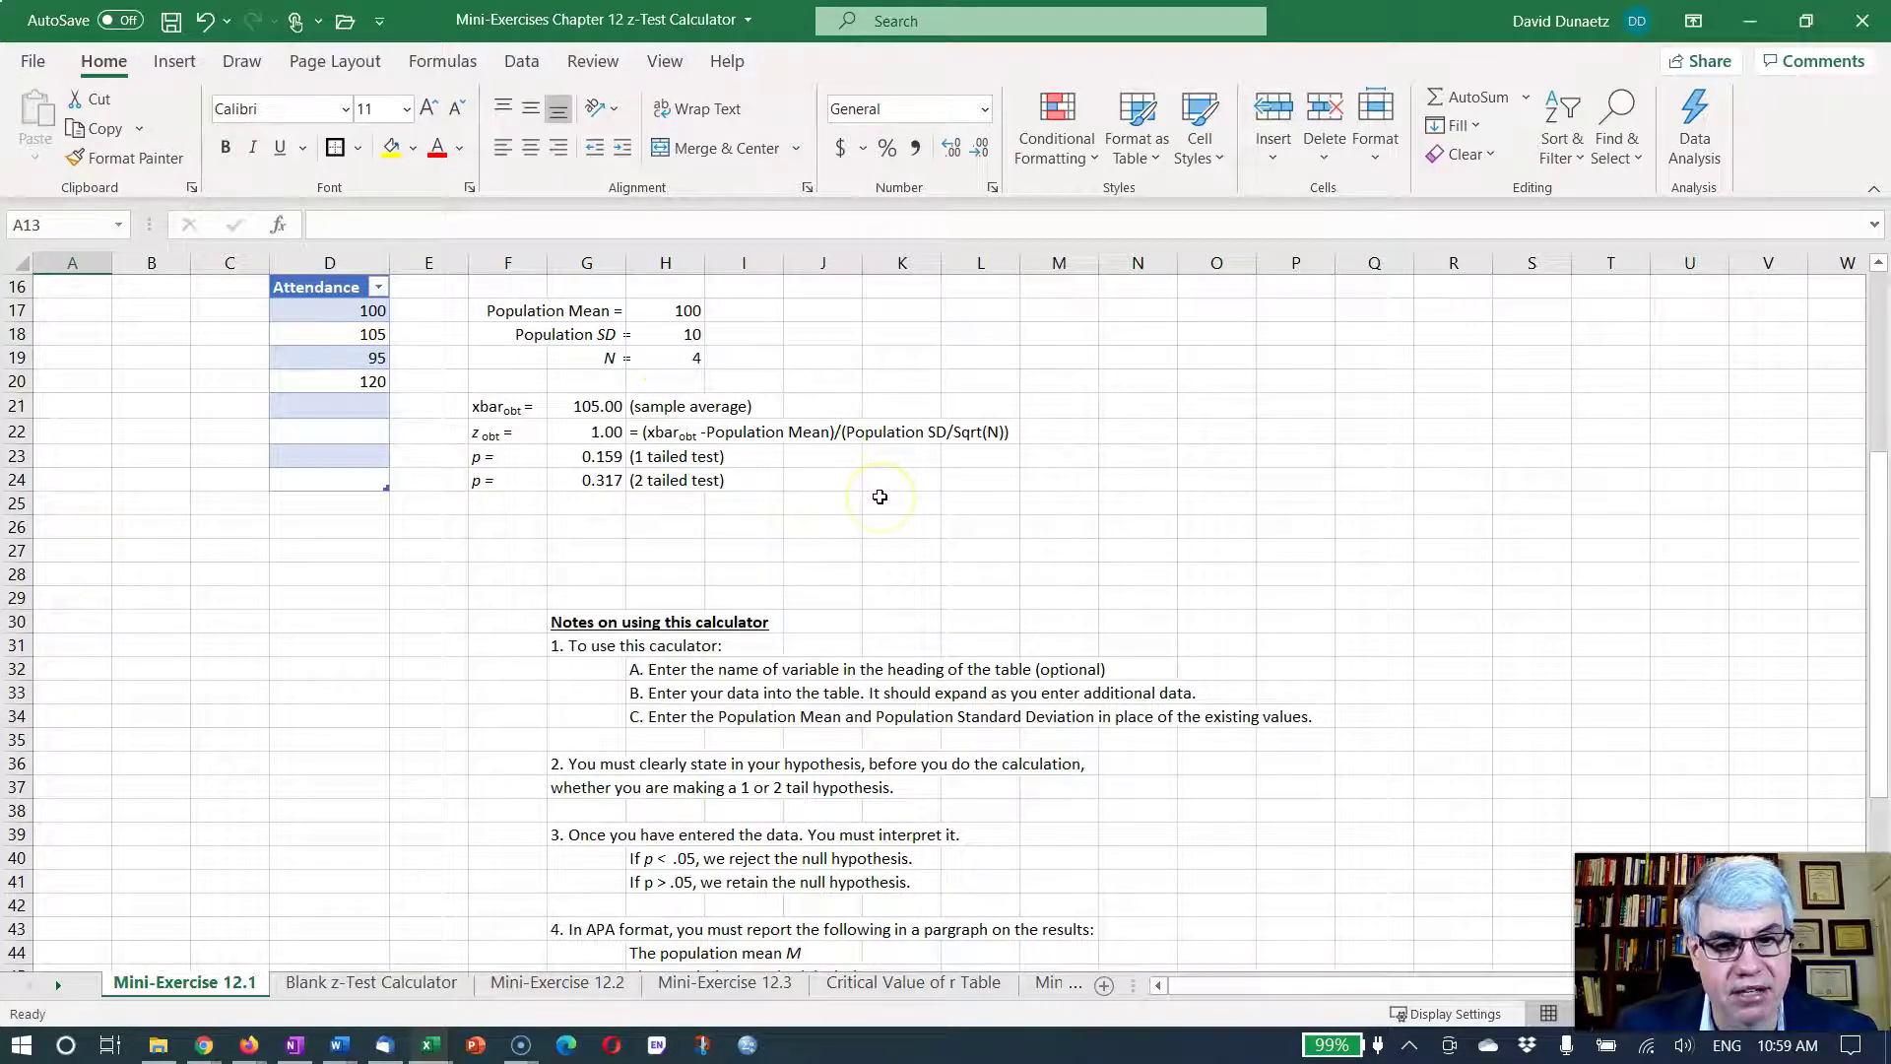
scroll(880, 496, down, 4)
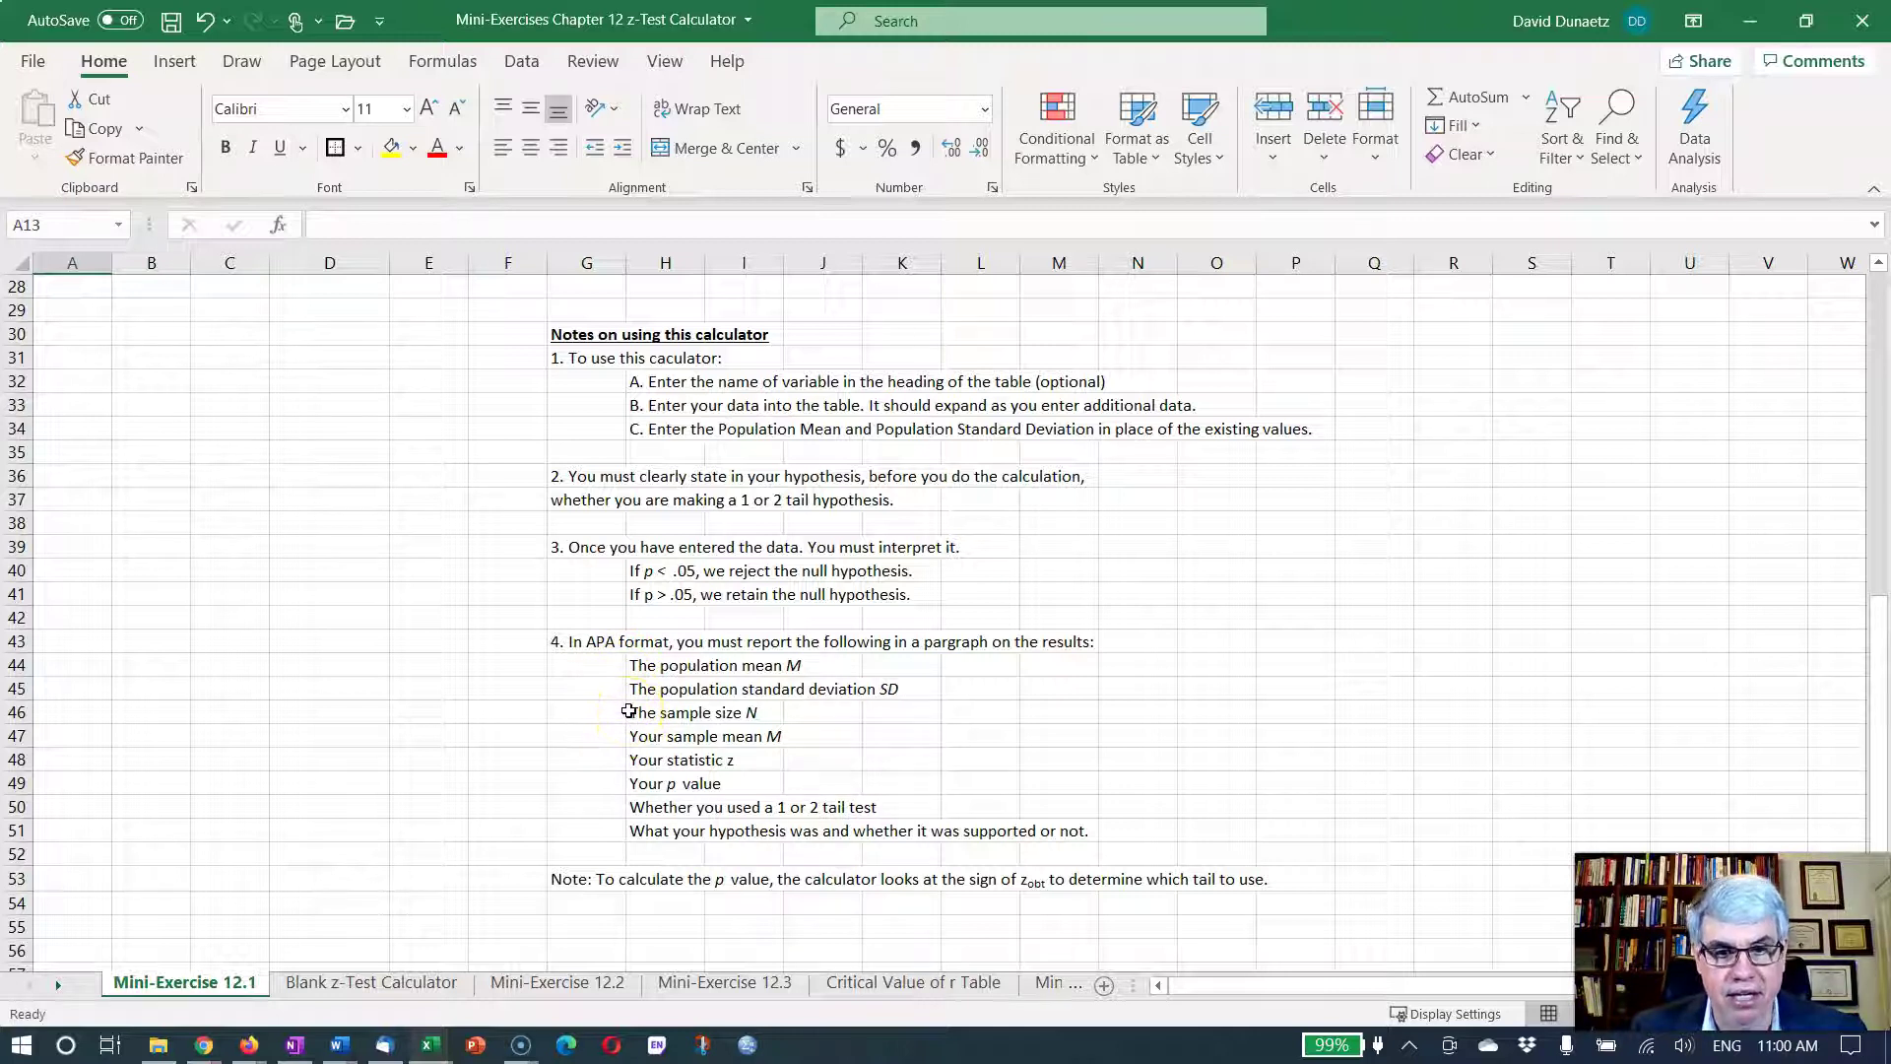
Step: Italicize the z in the "Your statistic z" note in cell H48
click(648, 766)
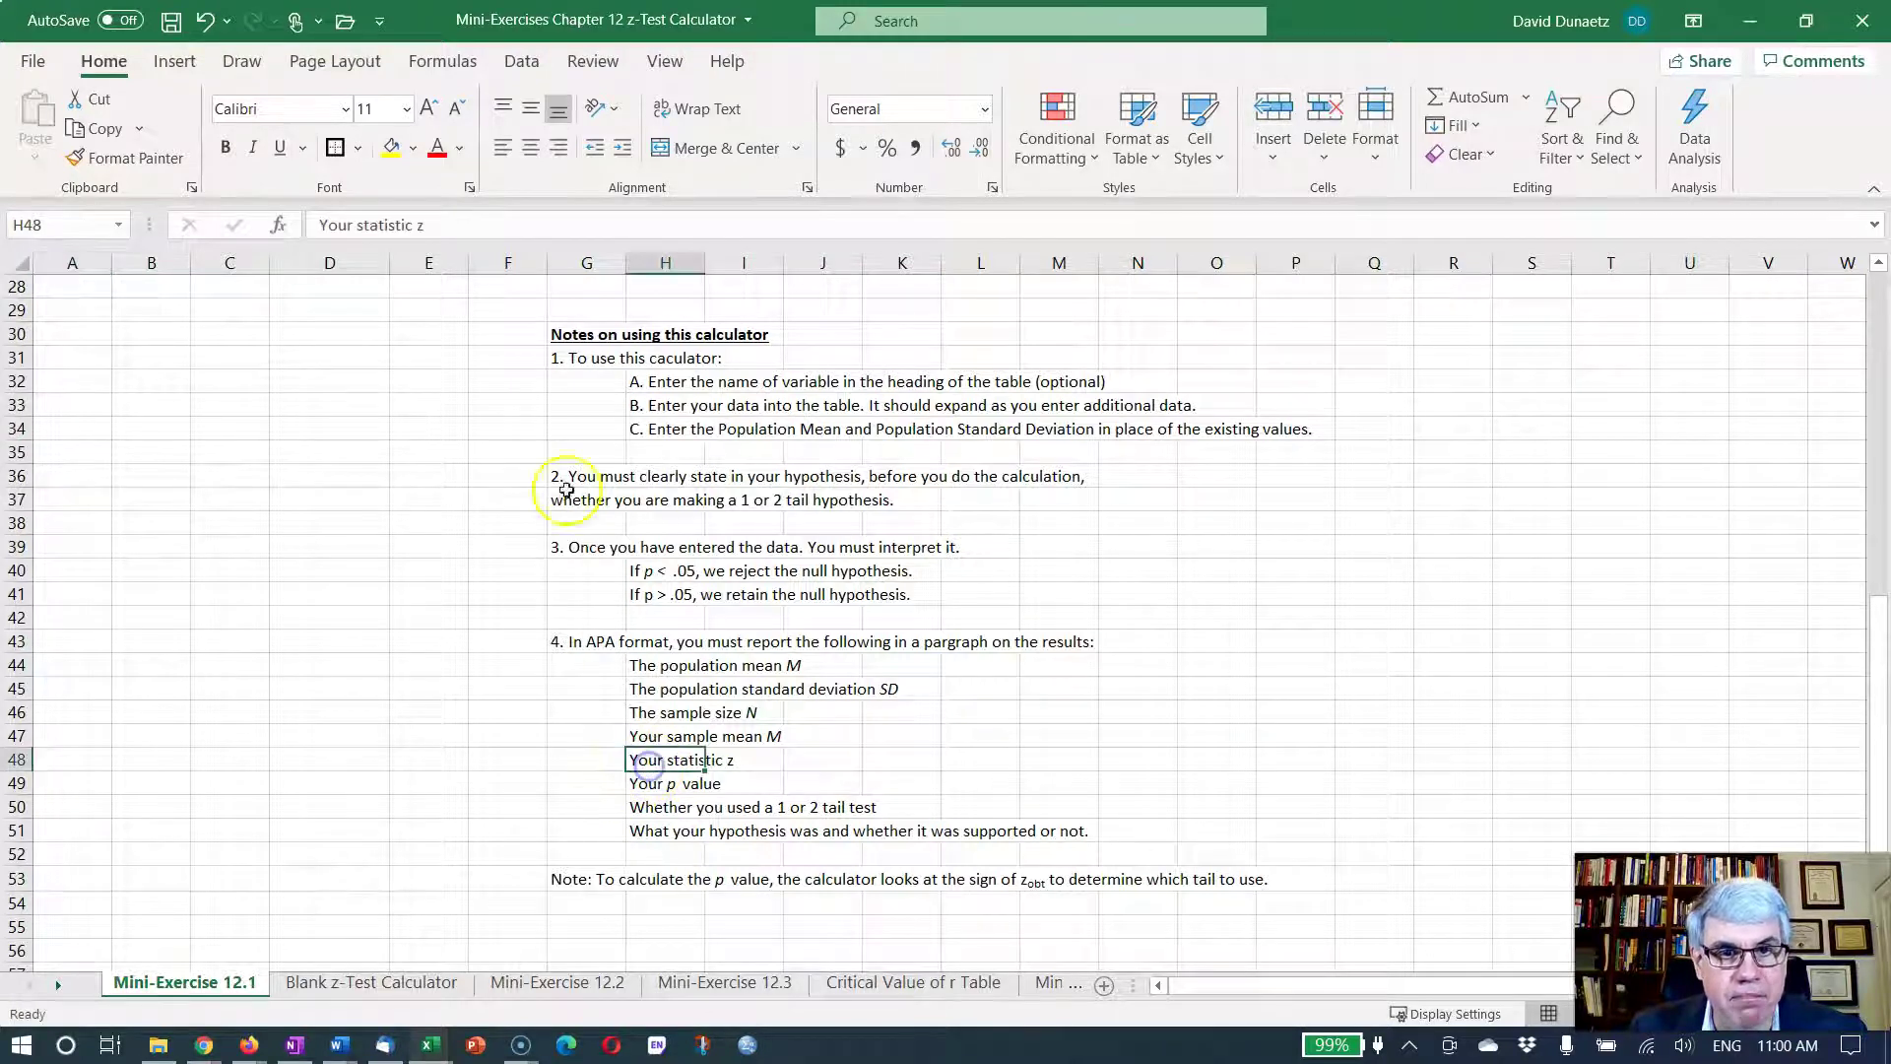
double_click(422, 226)
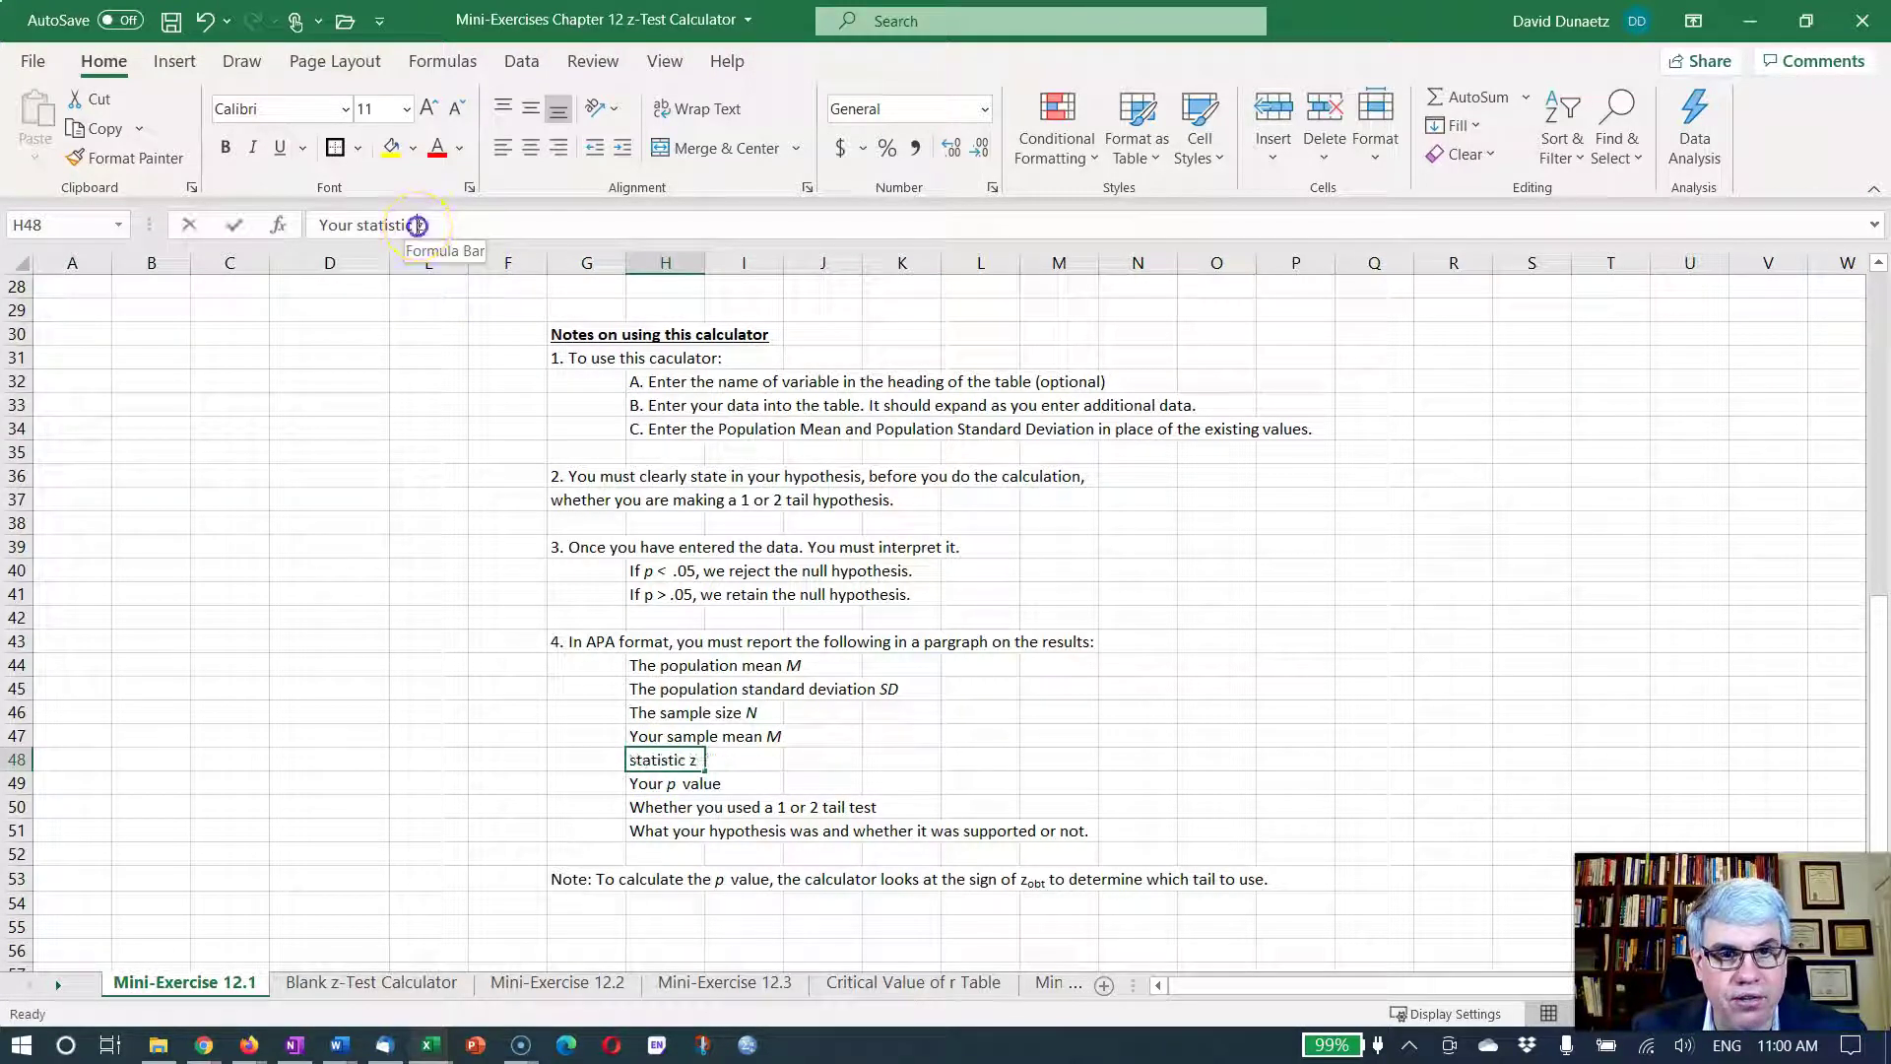
key(ctrl+i)
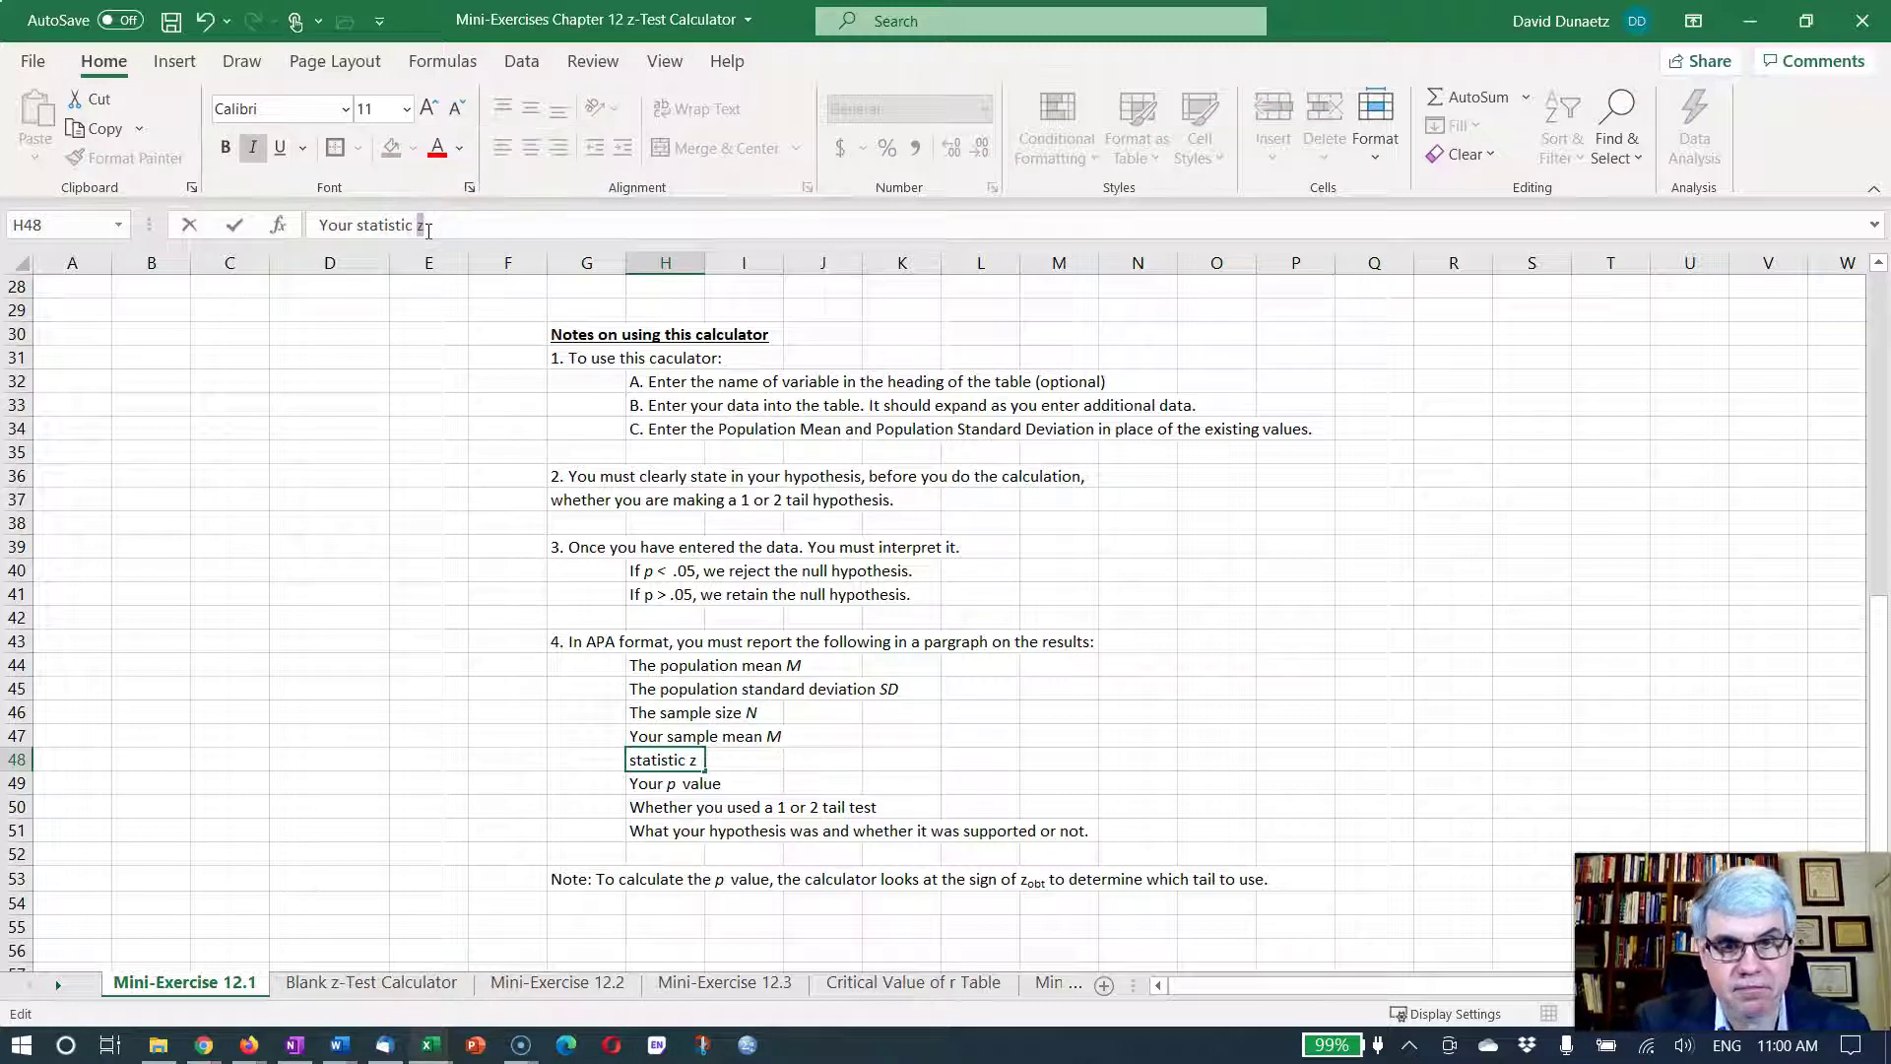
click(817, 783)
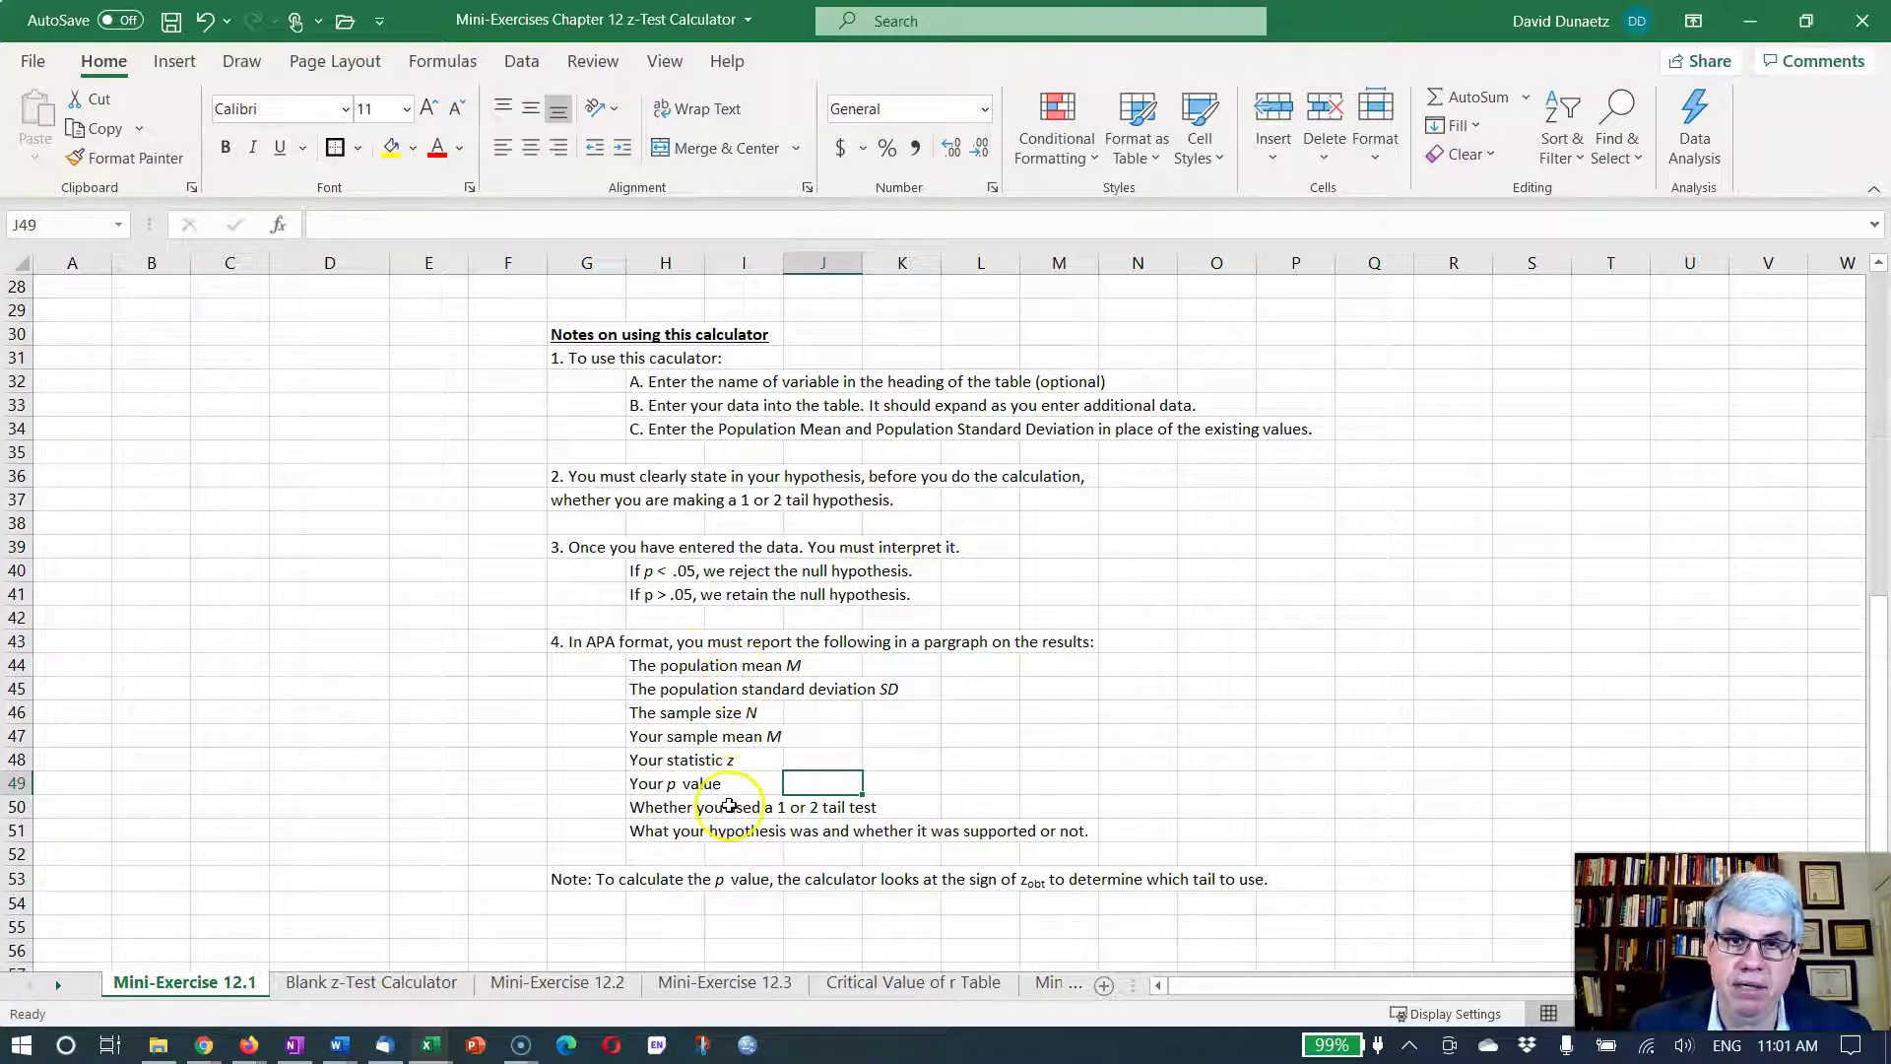
Step: Begin the results paragraph in cell F26 with "The attendance of a college group was measured on several Sundays"
scroll(729, 803, up, 3)
scroll(723, 813, up, 2)
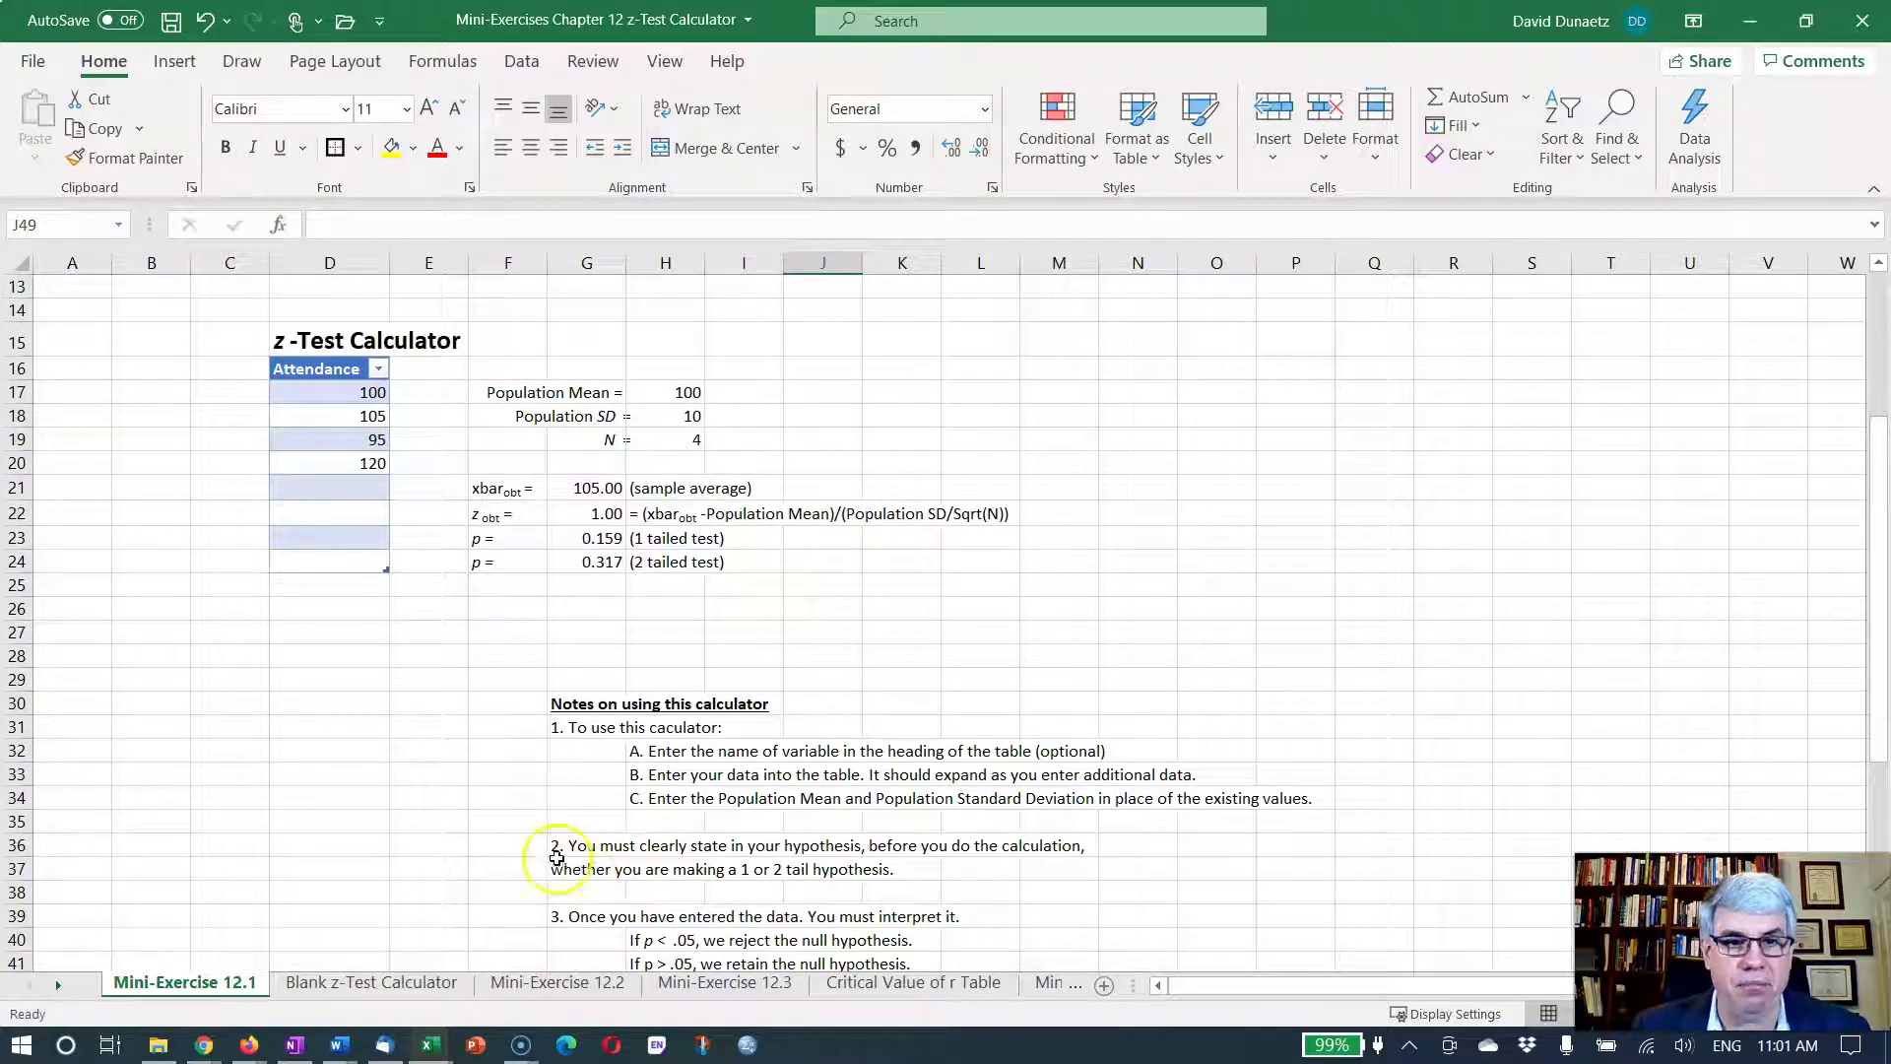
click(482, 609)
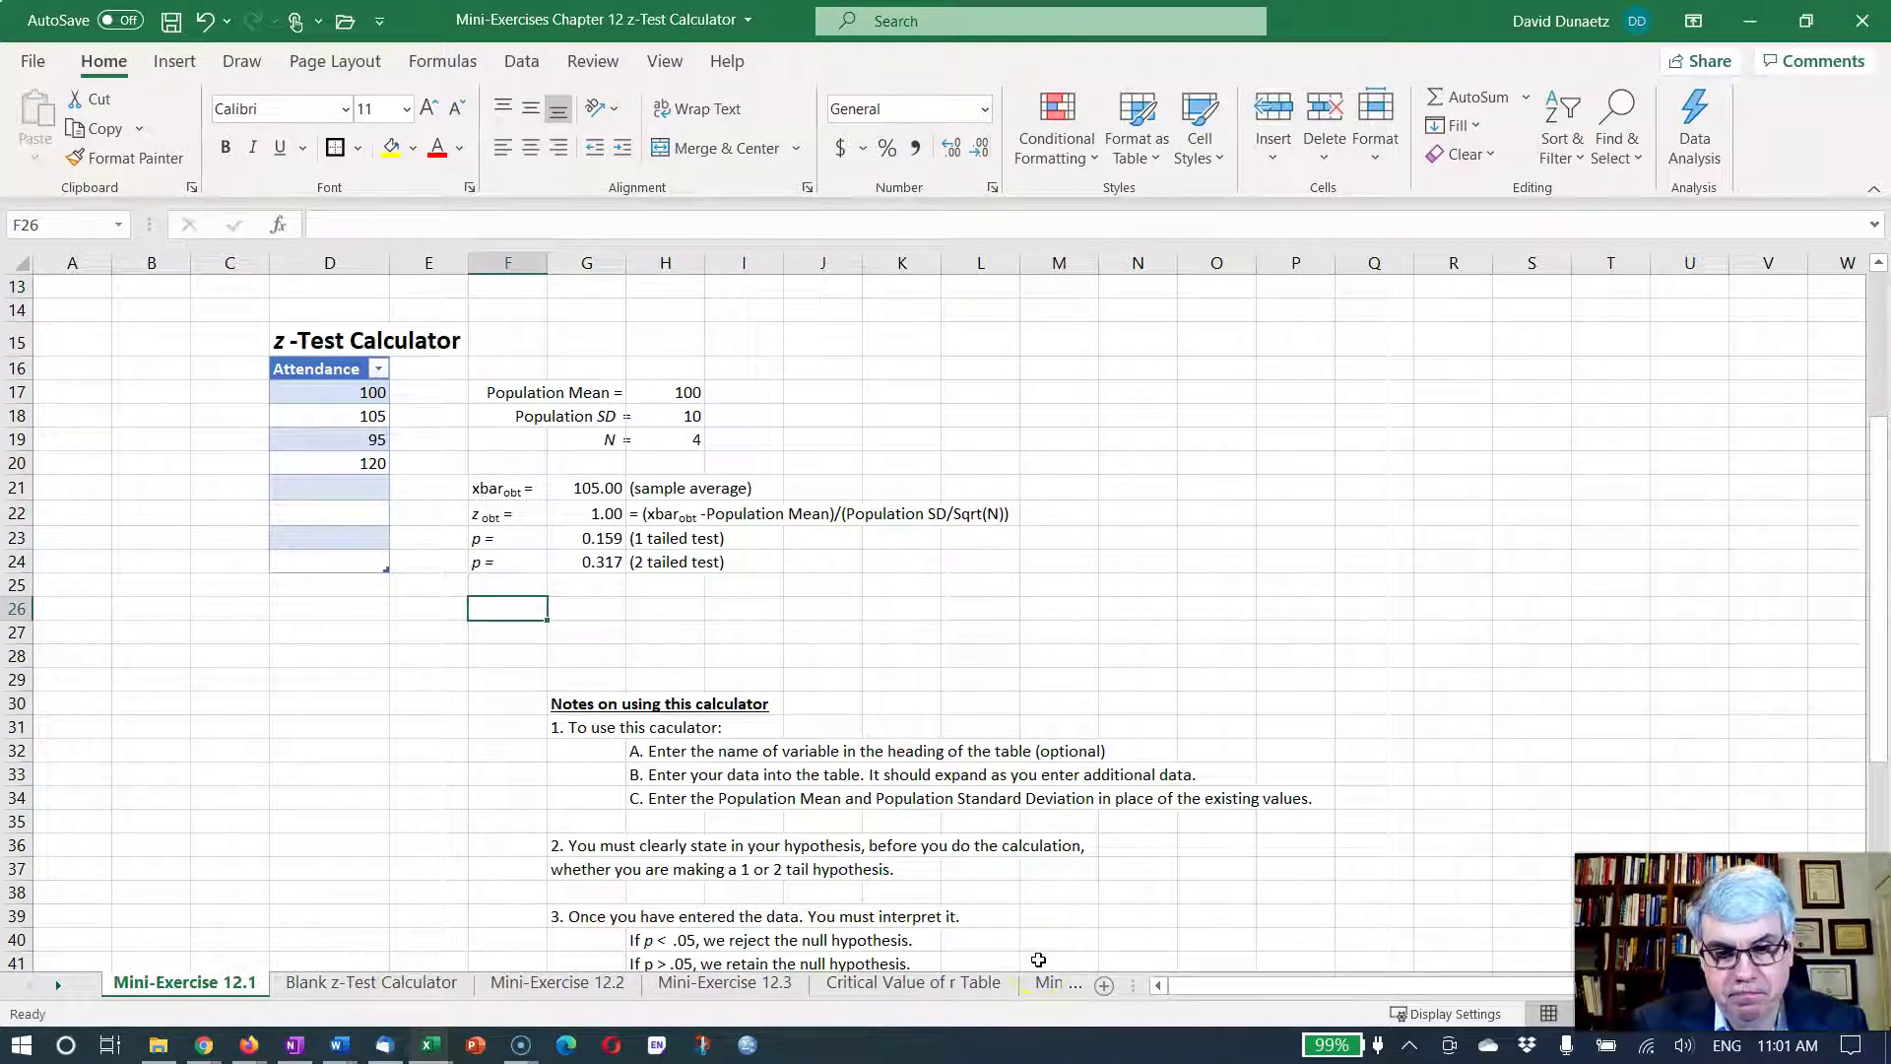
text(The atte)
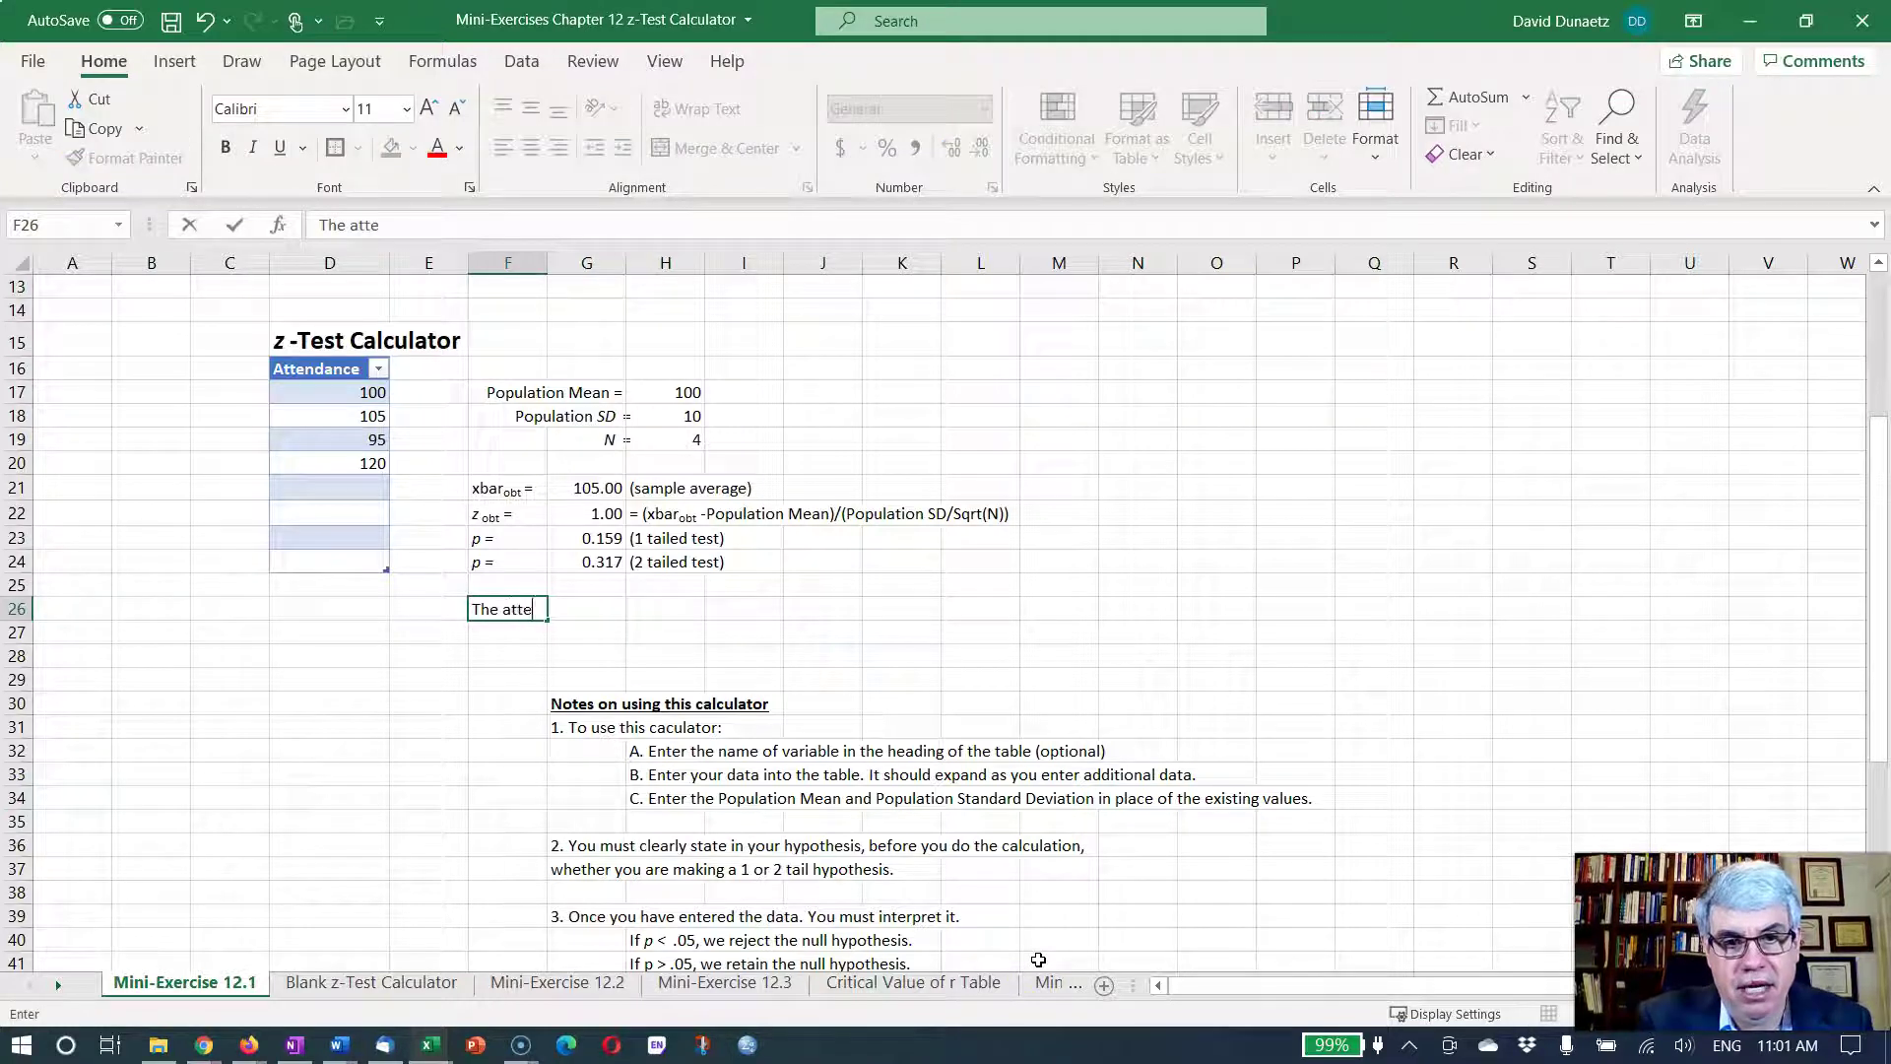
text(ndance of a colle)
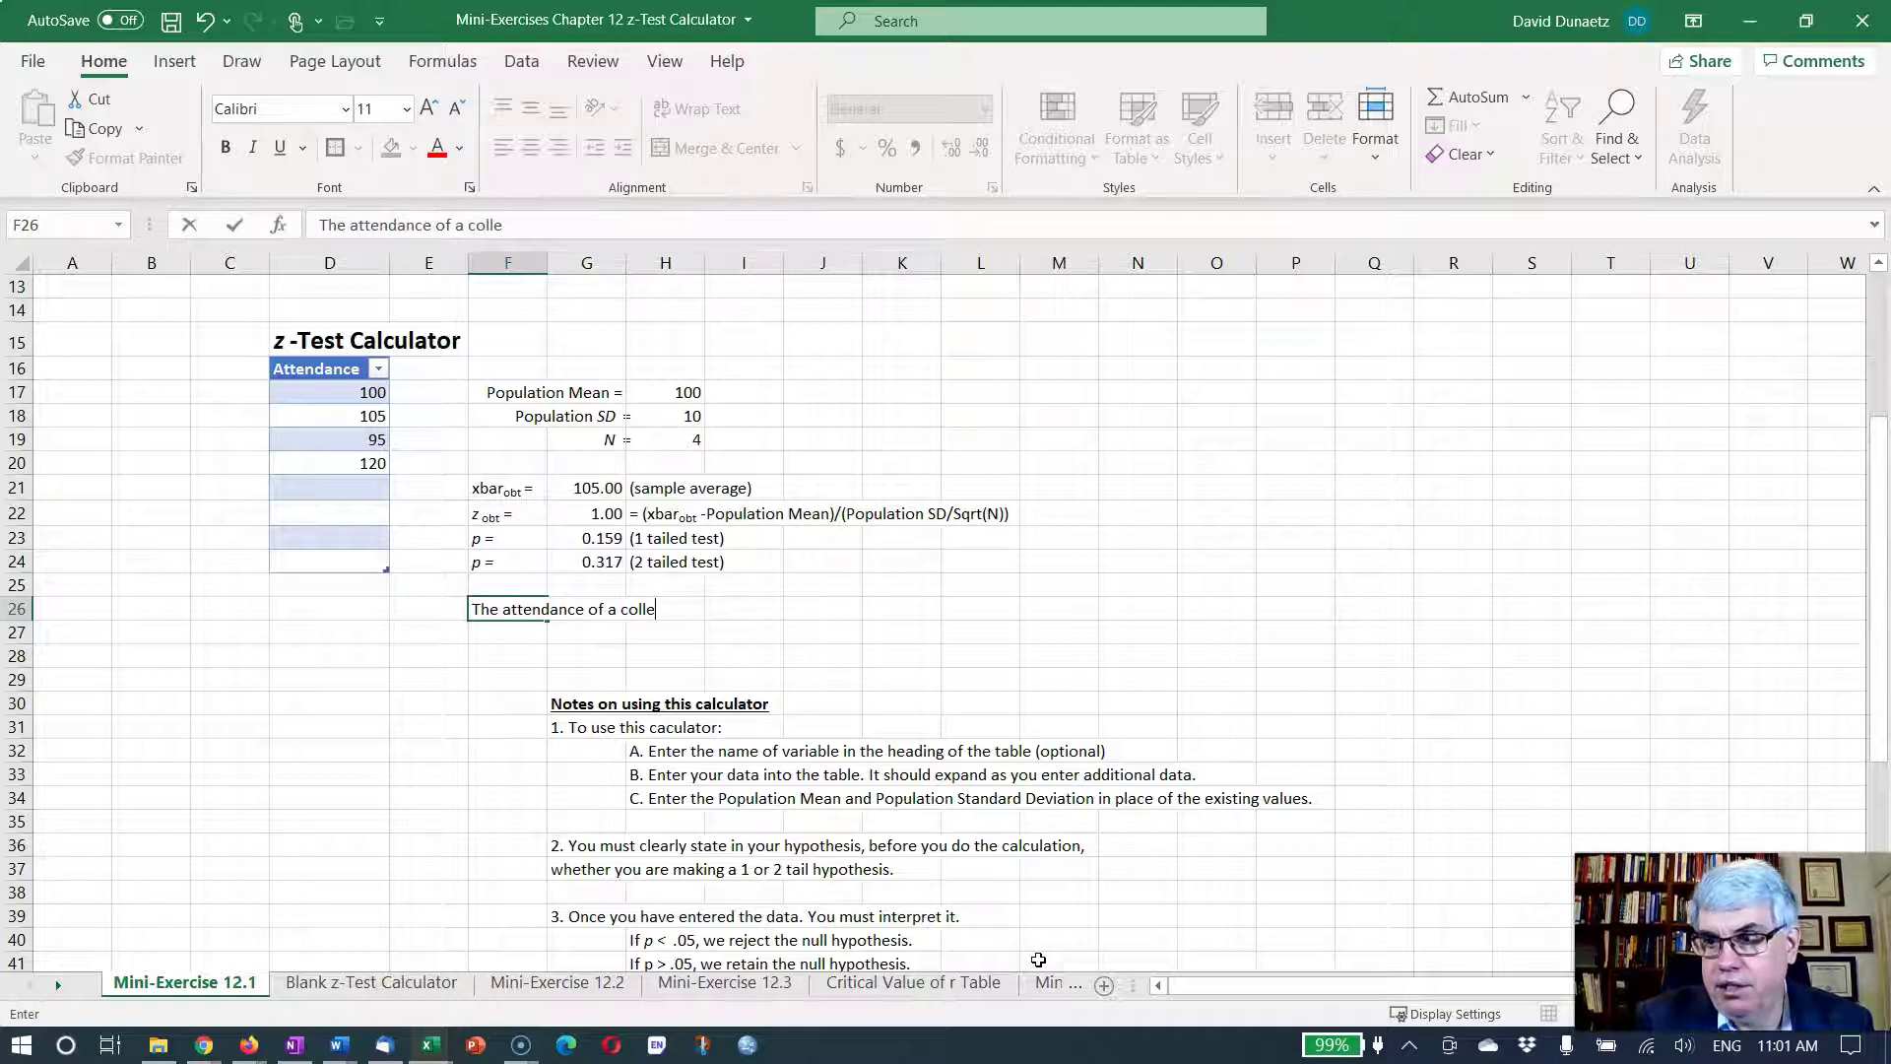
text(ge group wa)
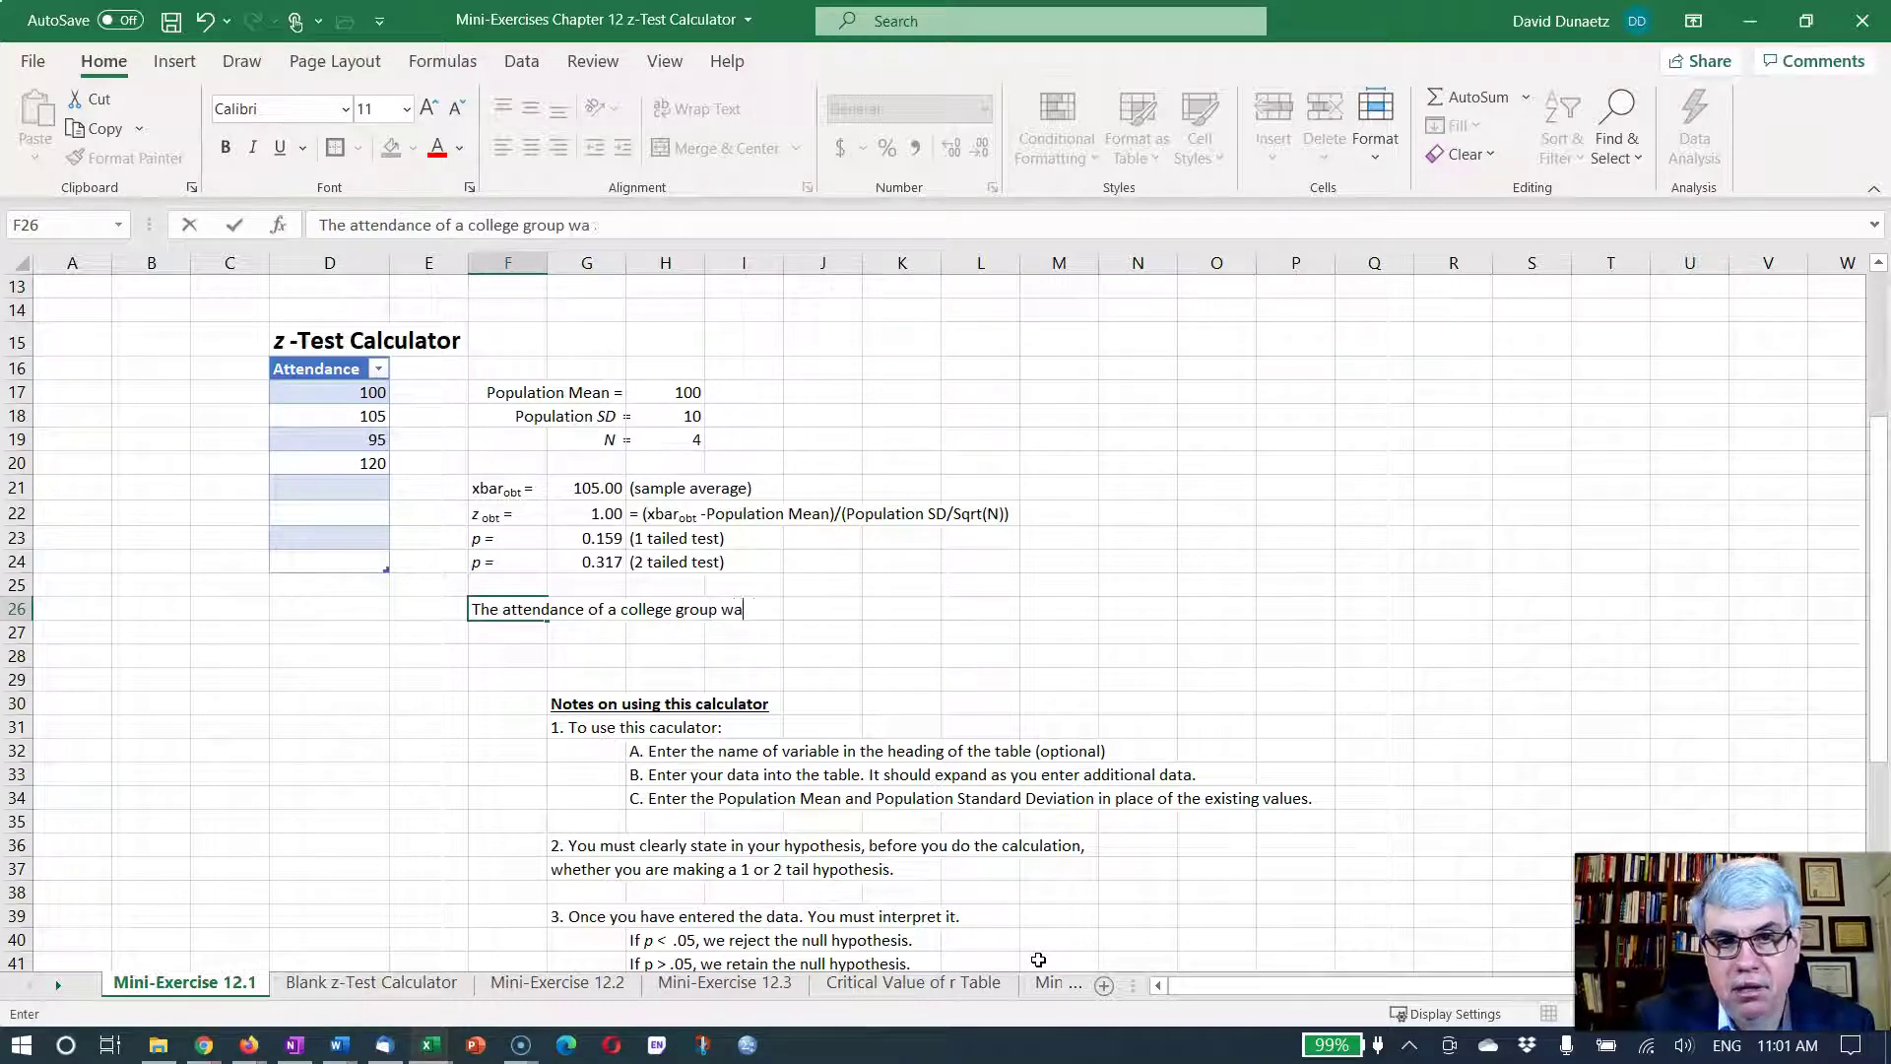
text(s measured o)
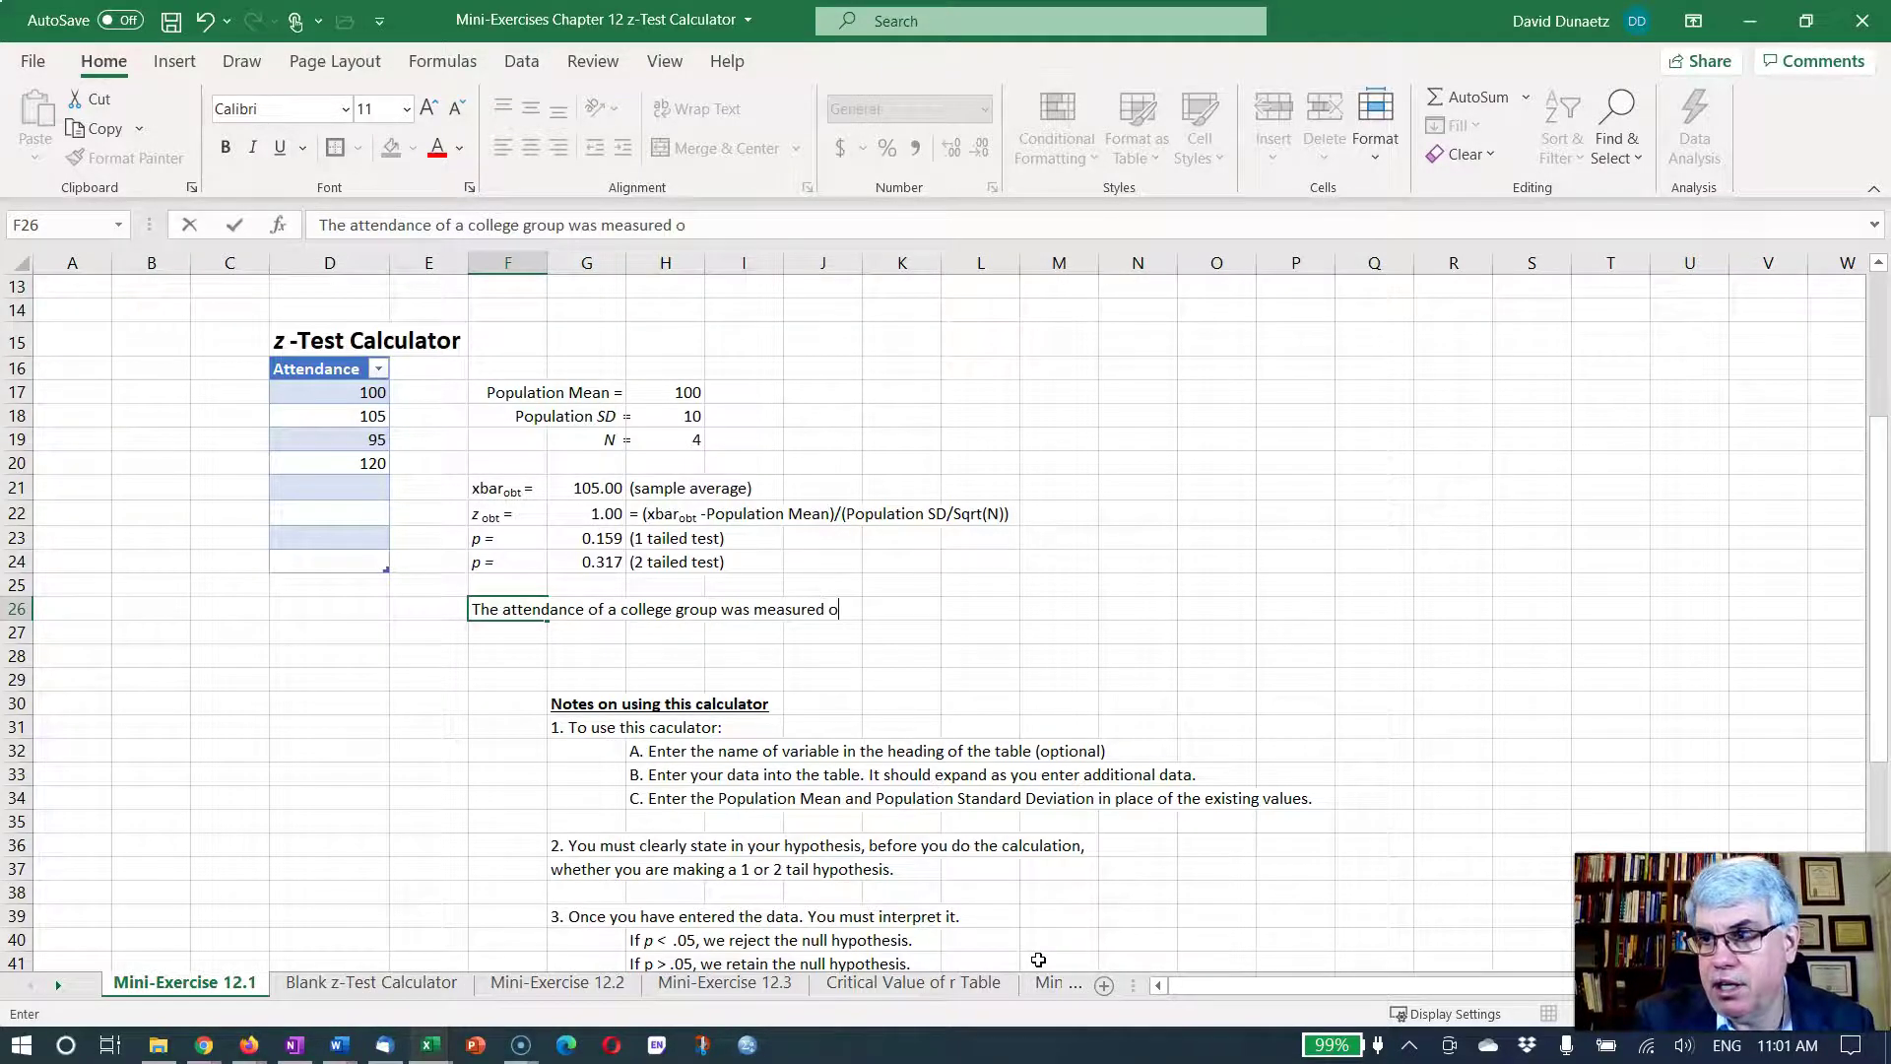
text(n several)
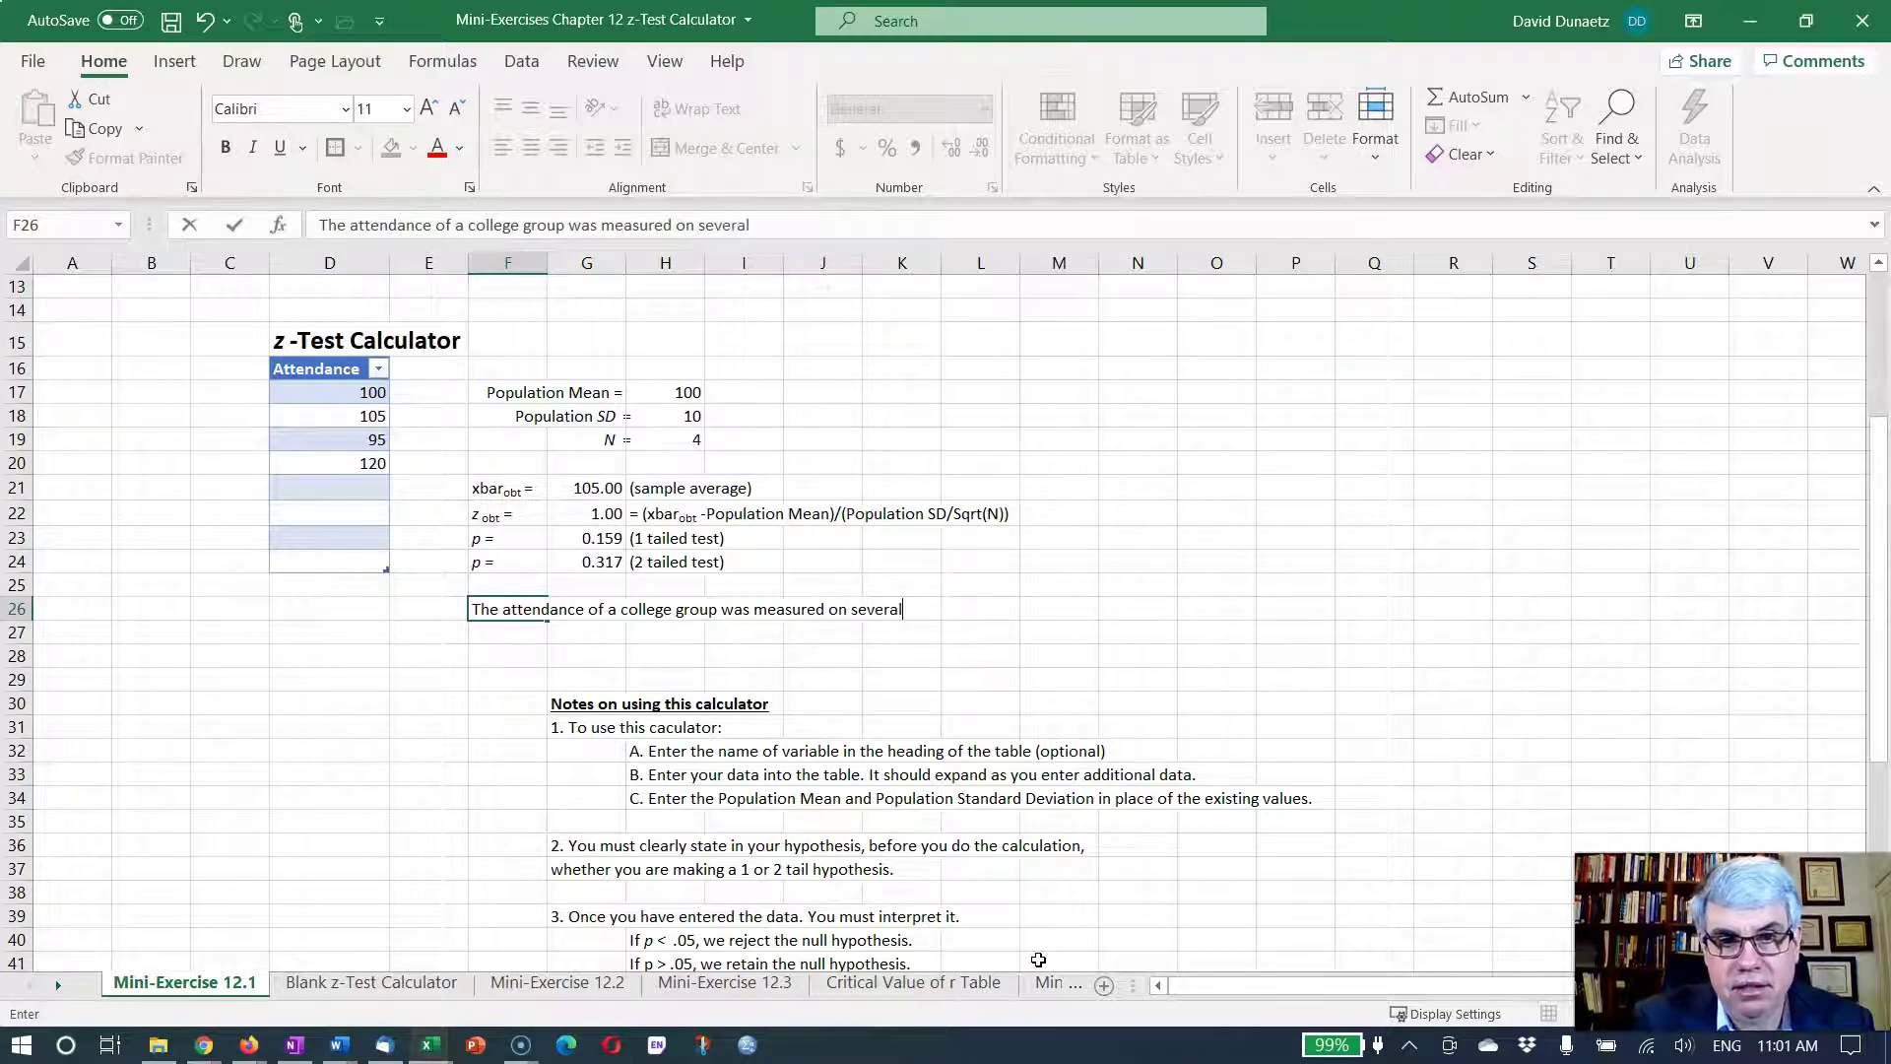
text( Sundays)
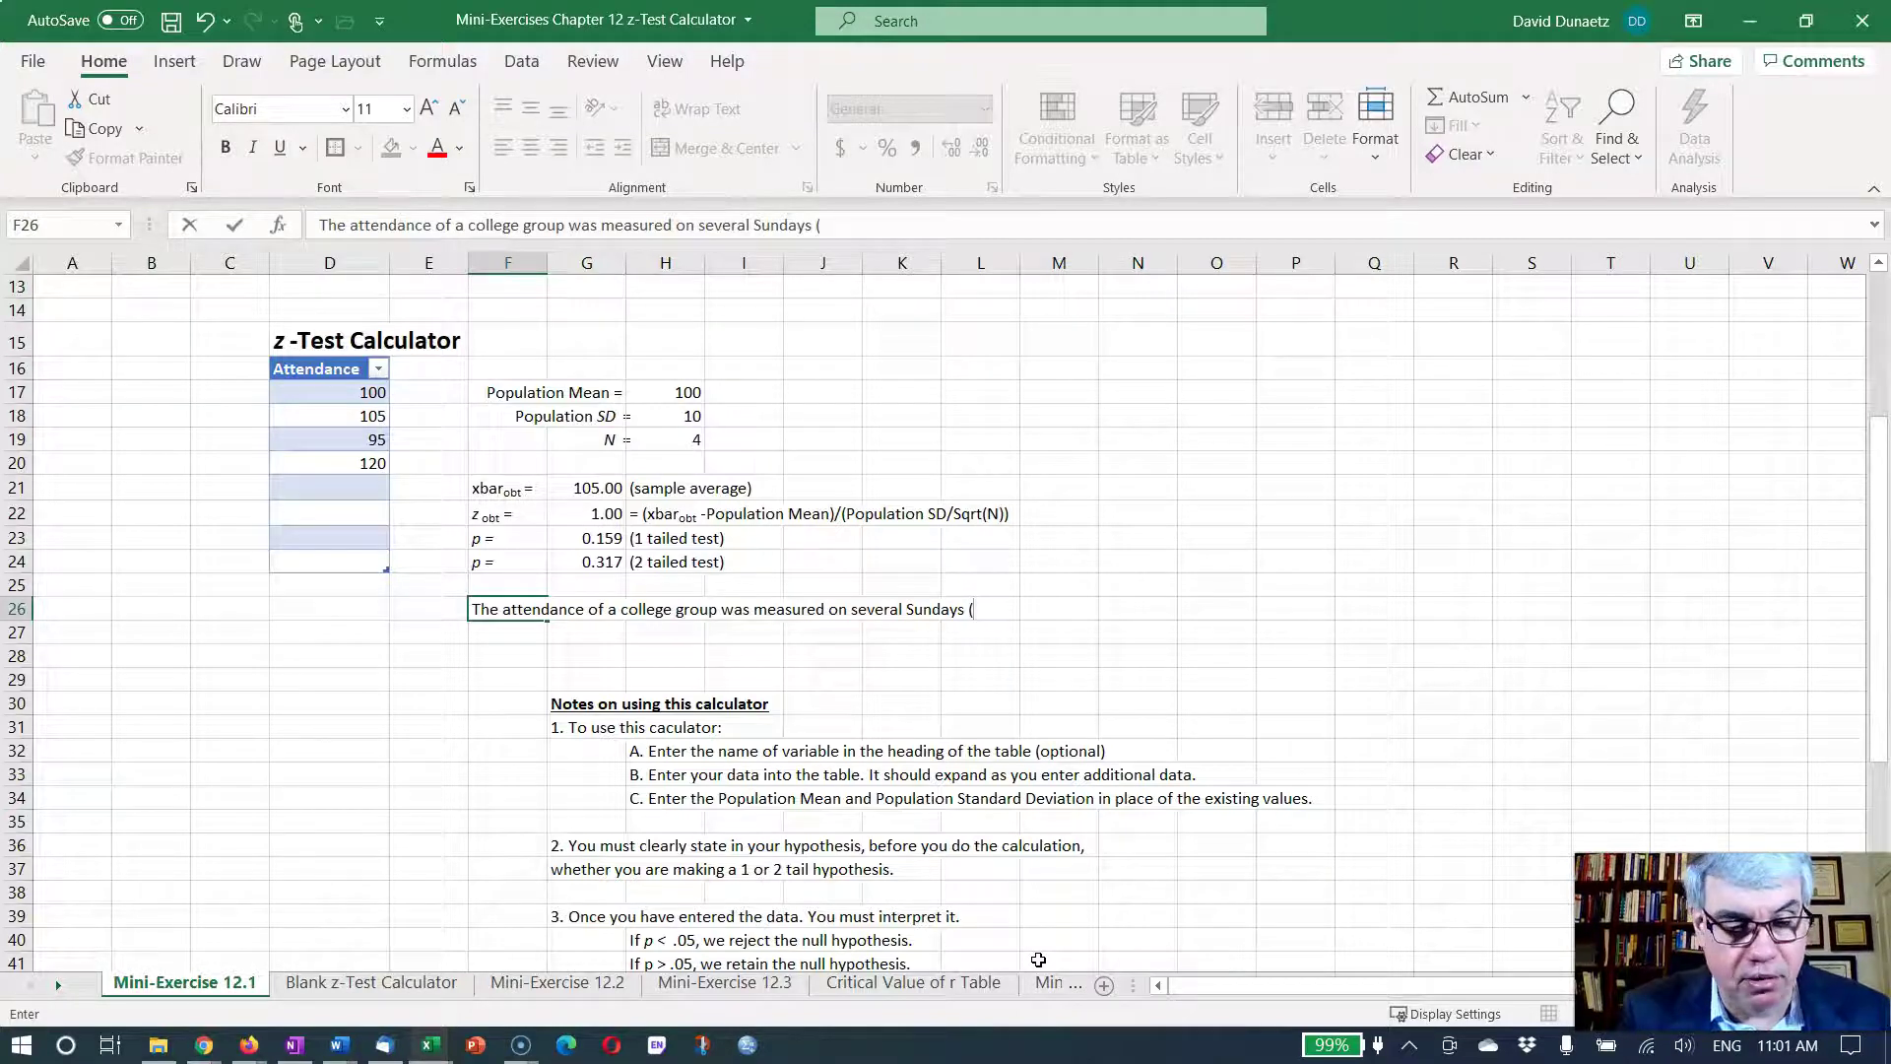
Step: Append the sample size "(N = 4)" to the F26 sentence, with the N in italics
text( ()
key(ctrl+i)
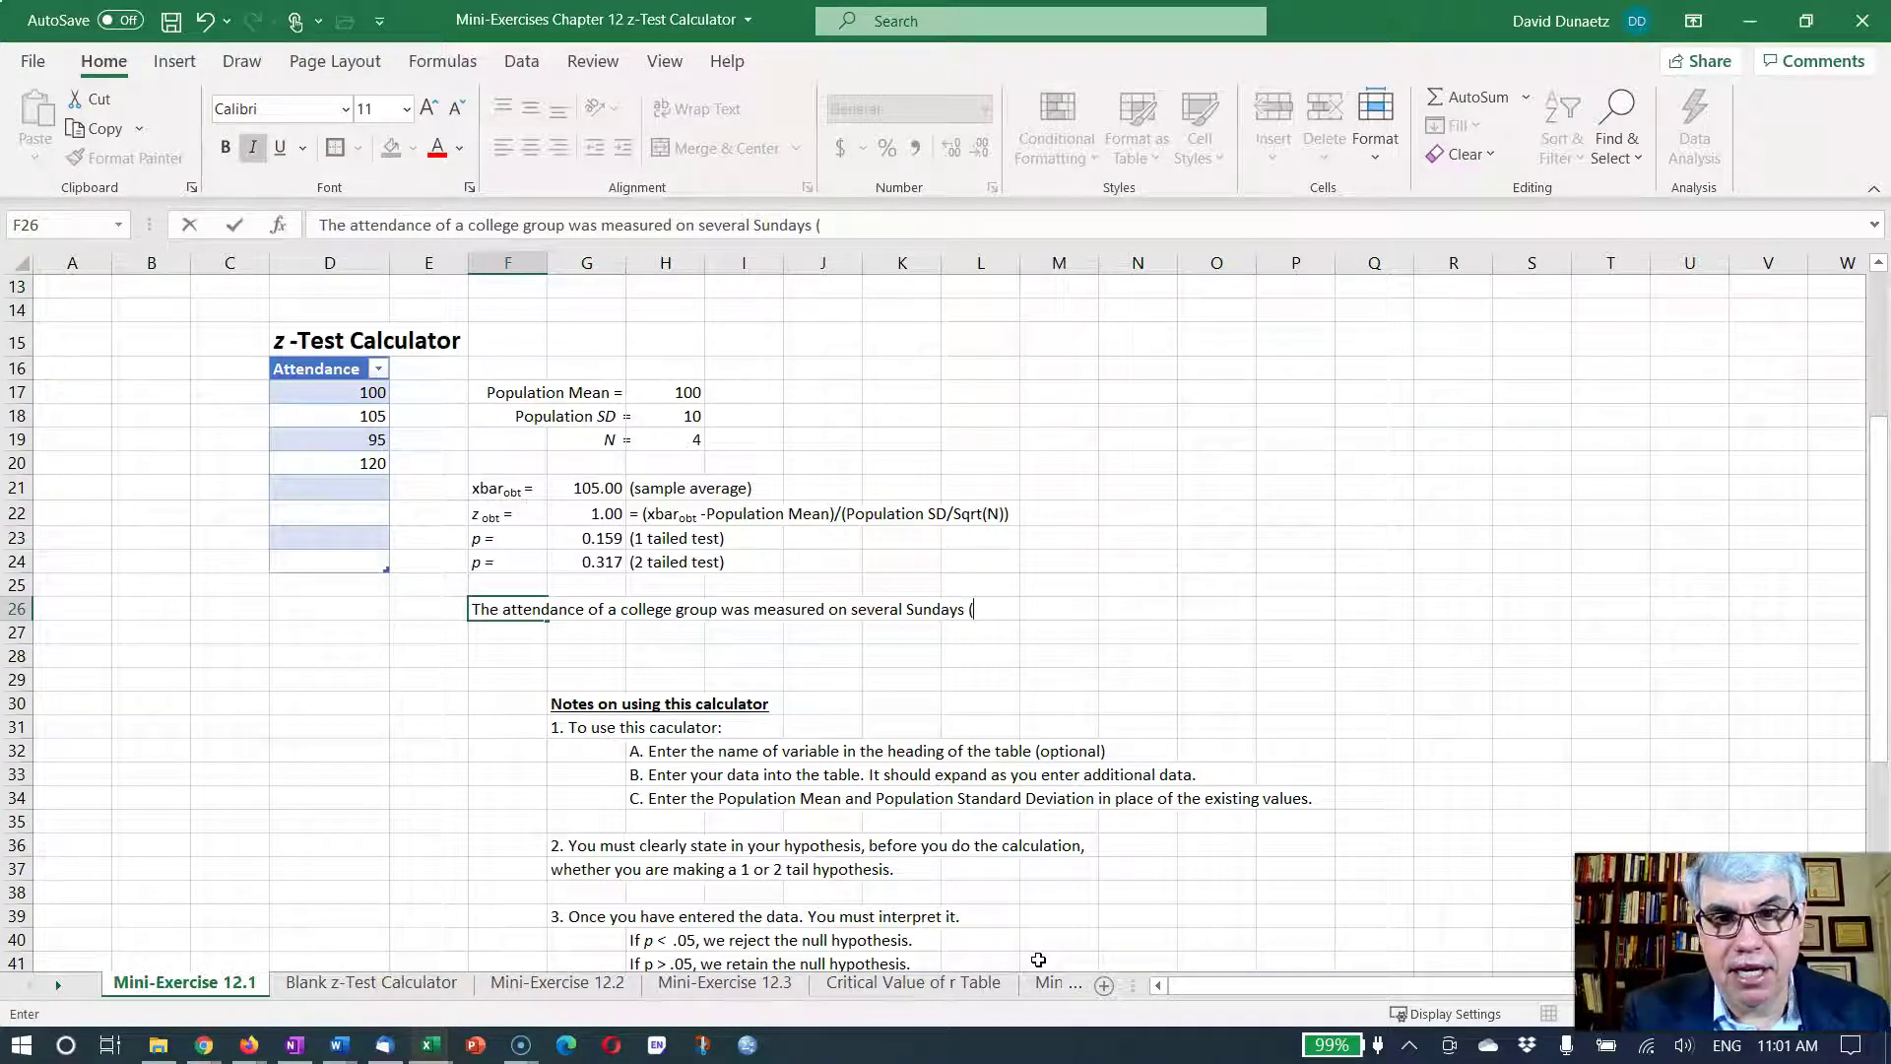
text(N)
key(ctrl+i)
text(= 4)
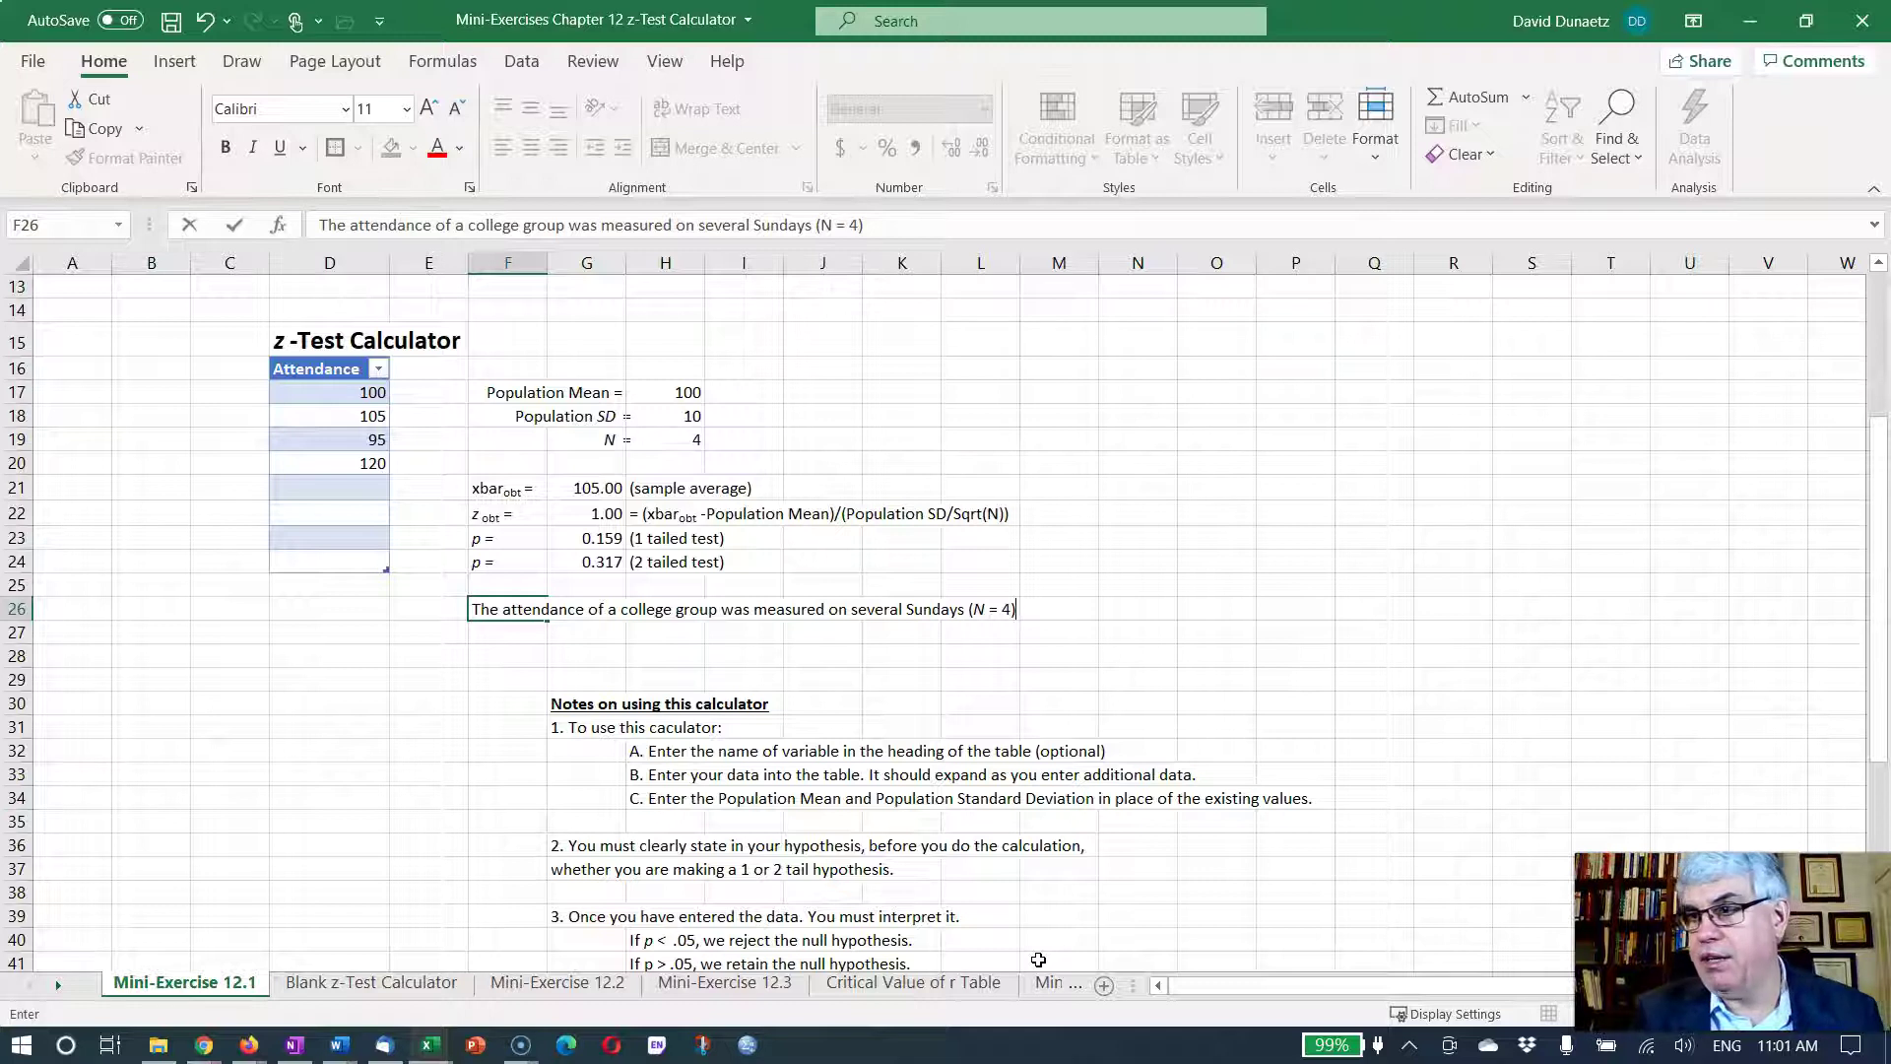
Step: Extend the parentheses in the F26 sentence to include the sample mean "M = 105", with the M in italics
key(BackSpace)
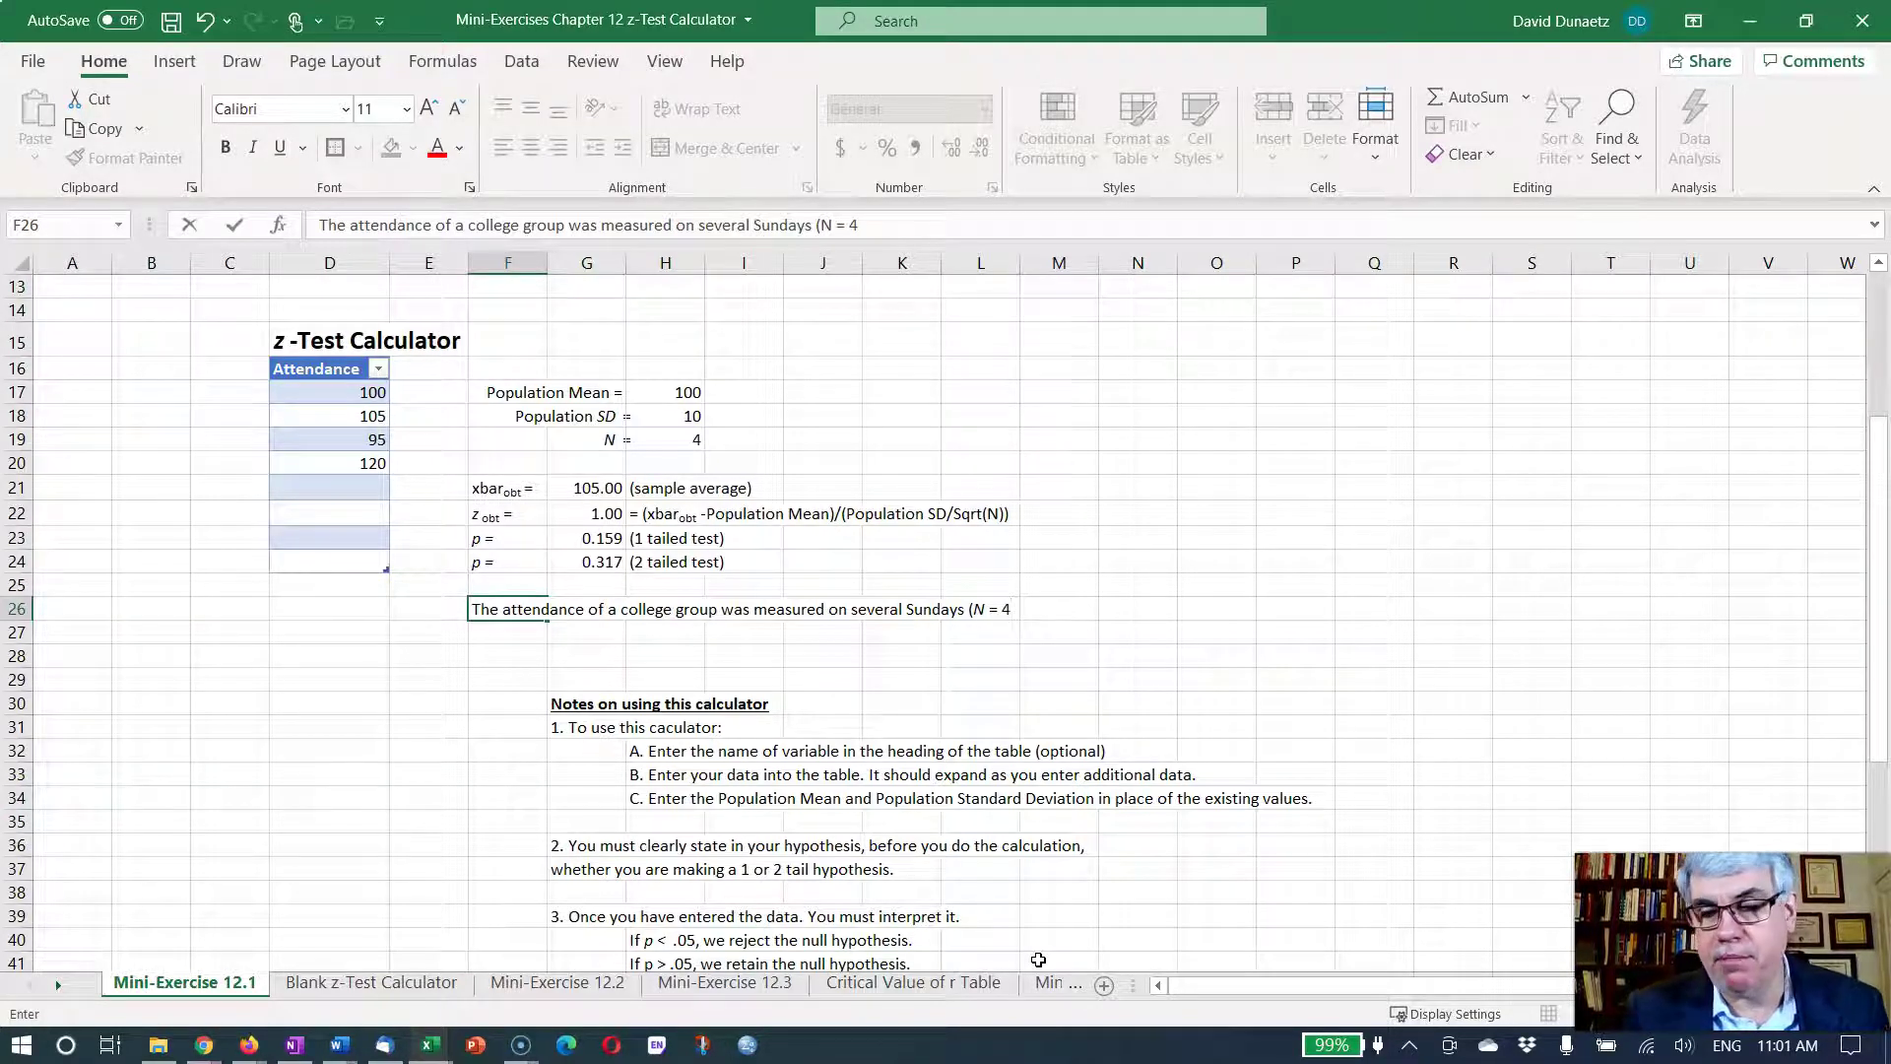
text(,)
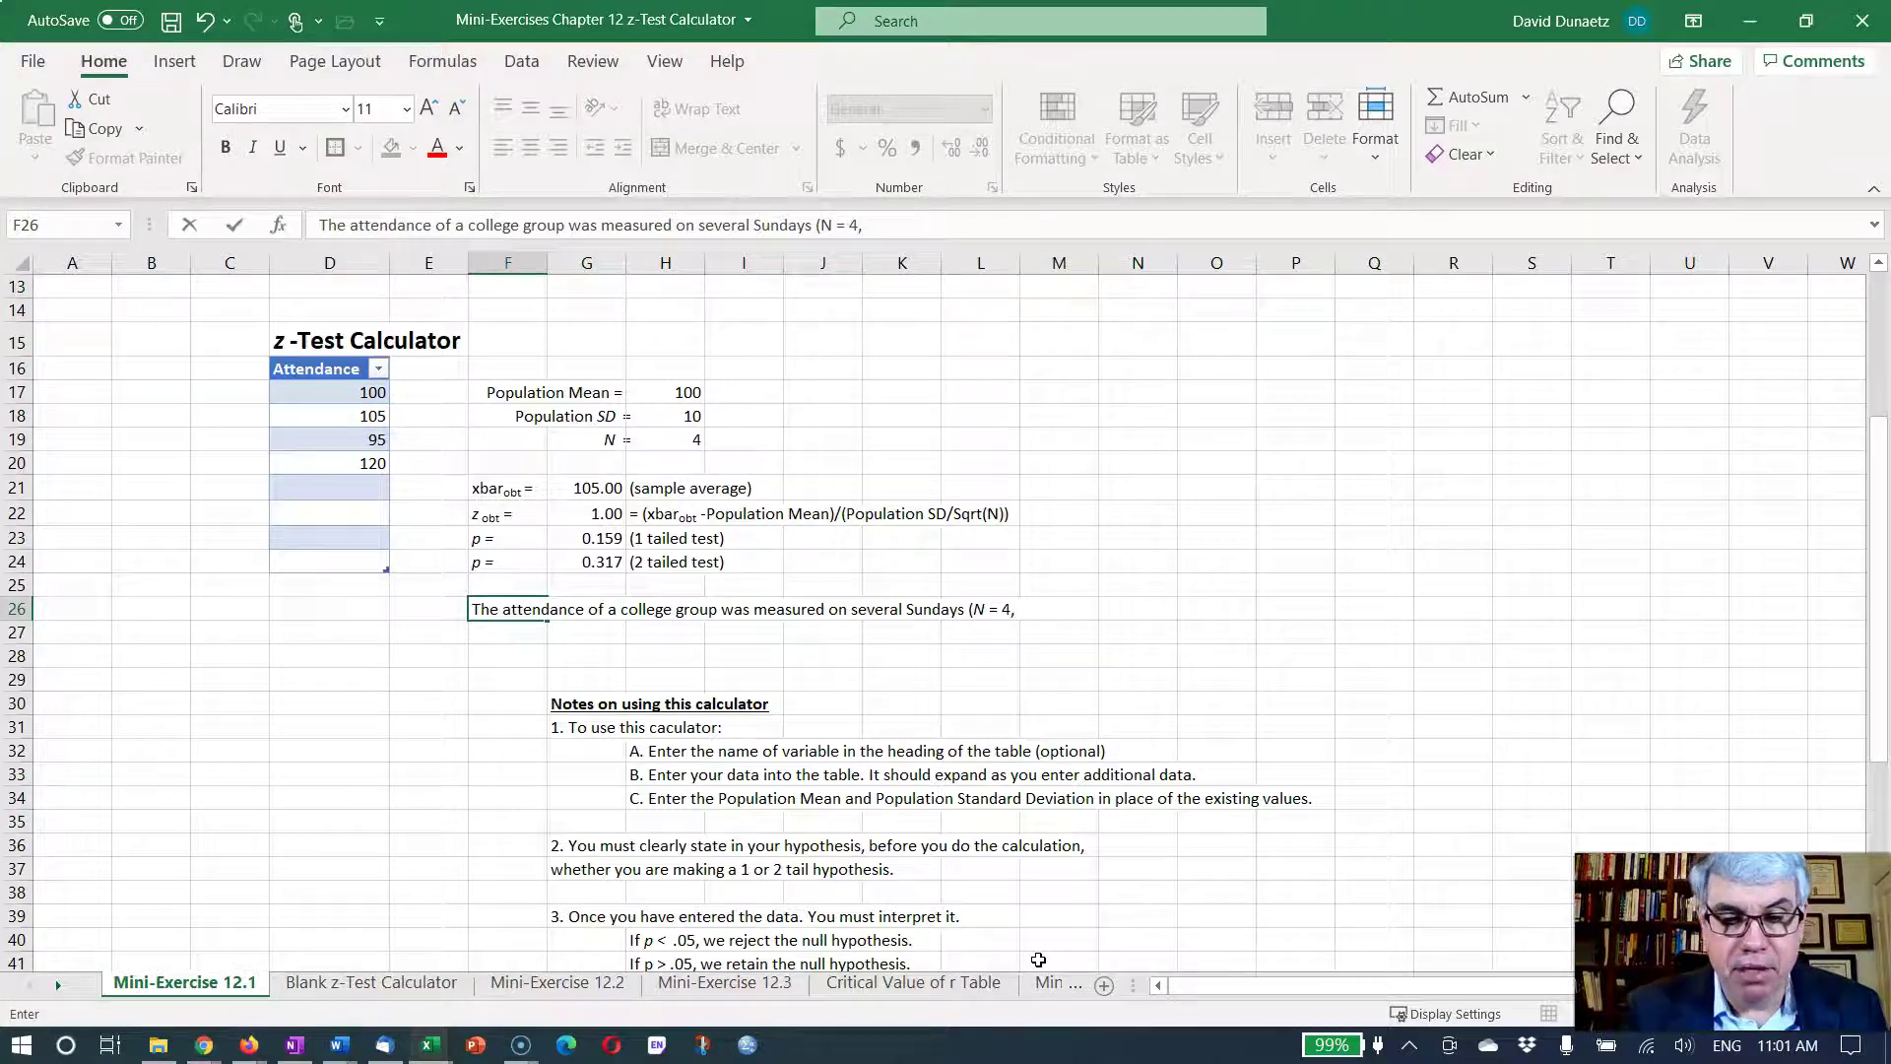
key(ctrl+i)
text(M)
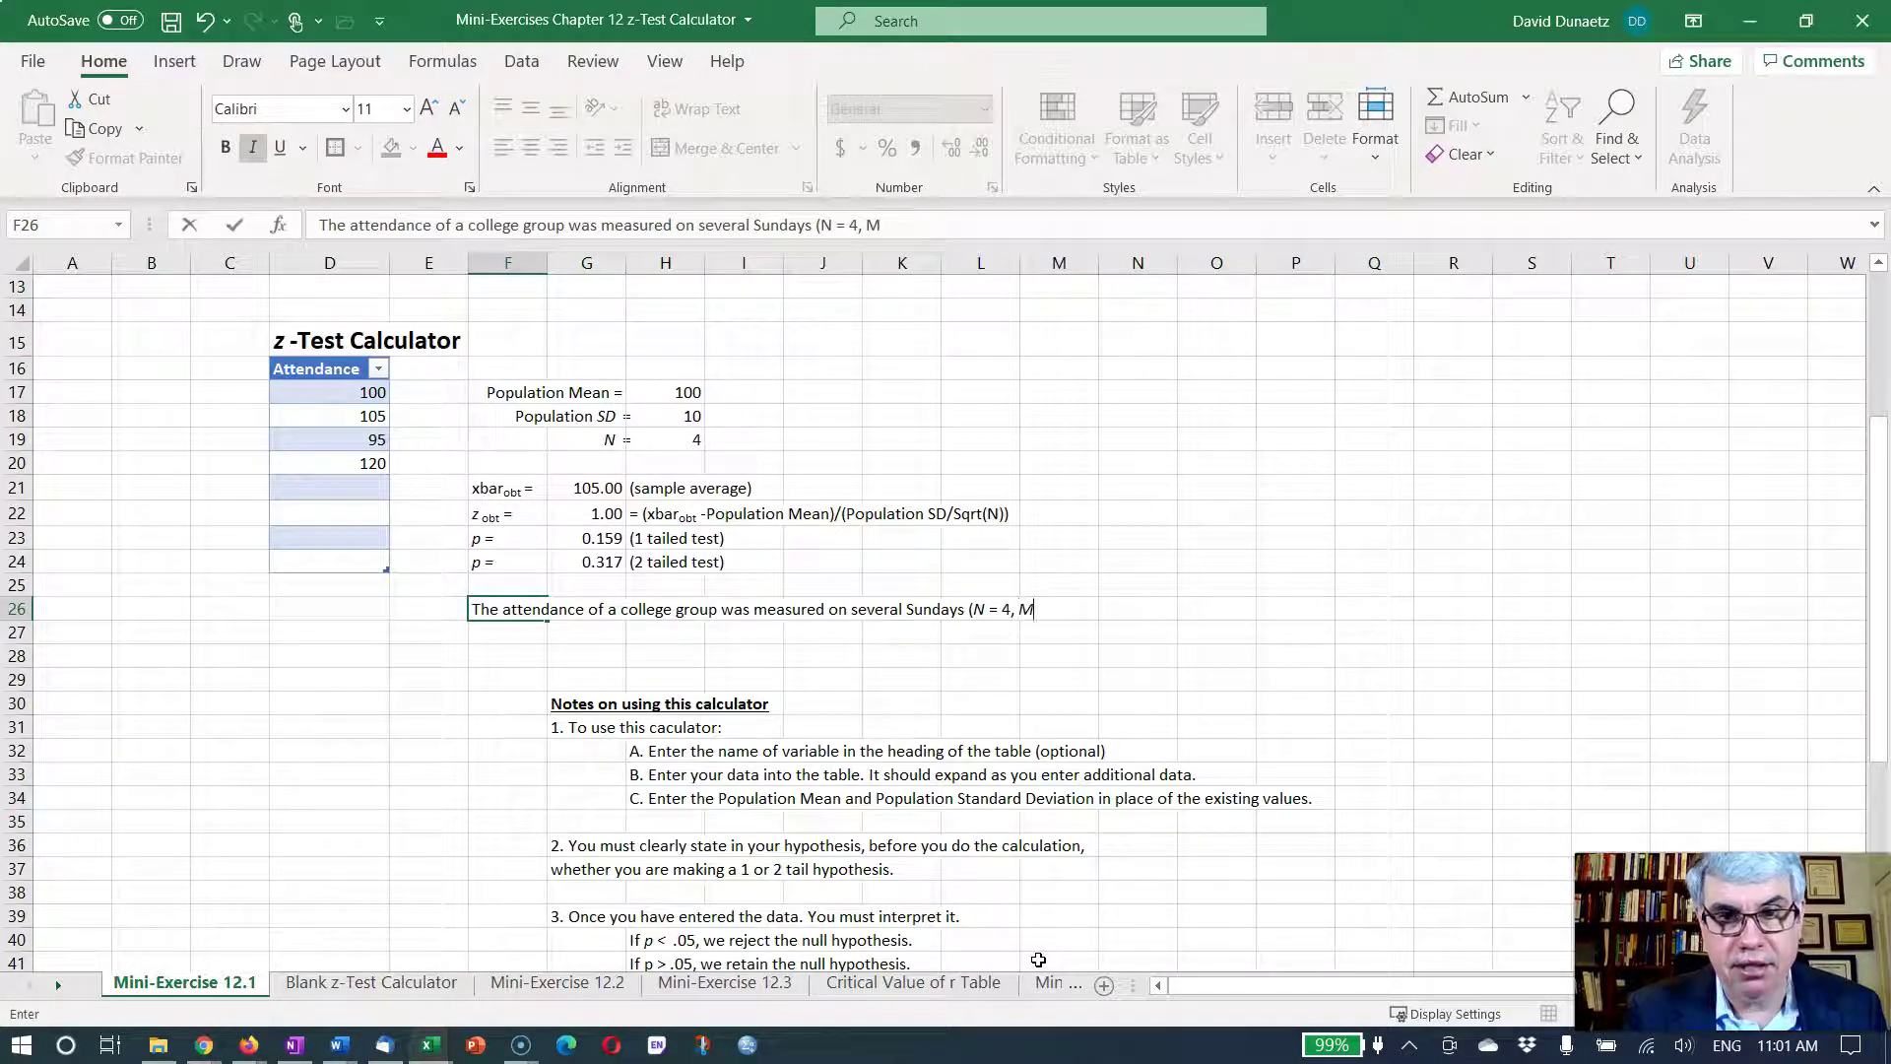
key(ctrl+i)
text(= 105)
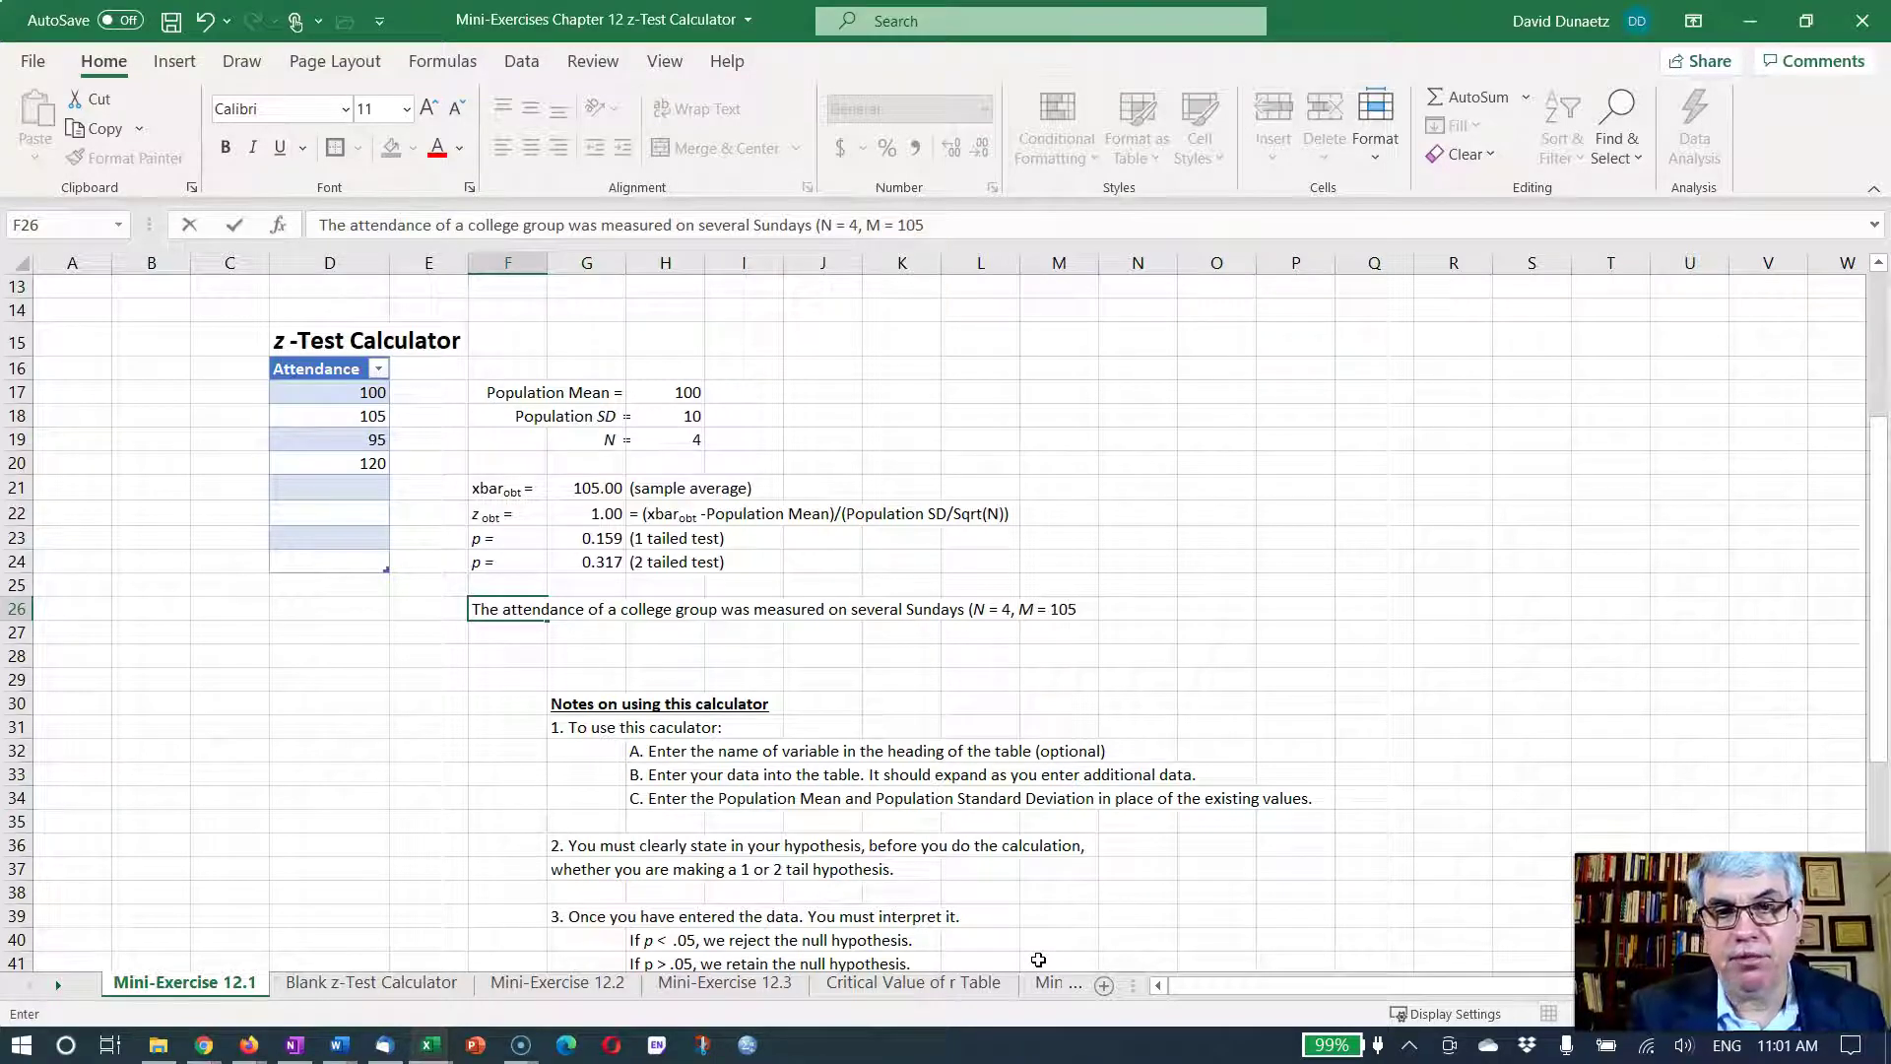
text())
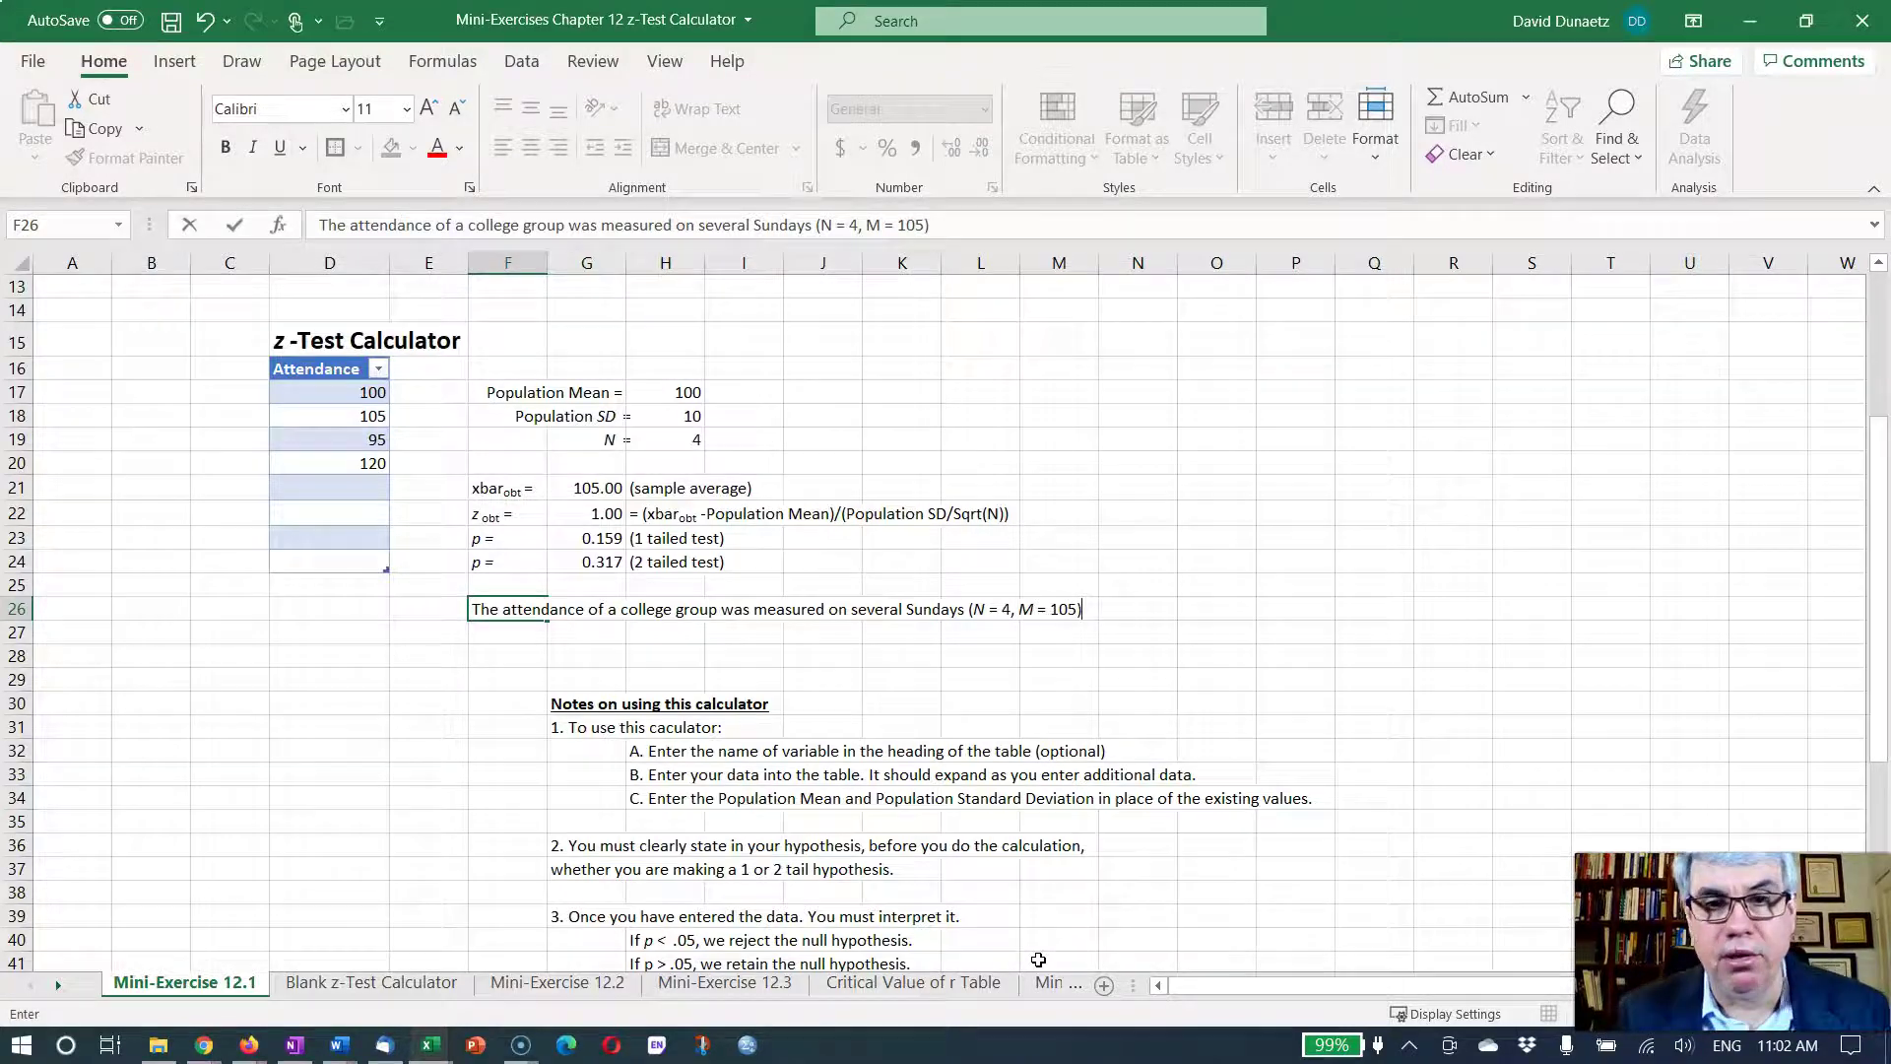
Step: Complete the F26 sentence with "after an outreach activity."
text( after an outreach activity)
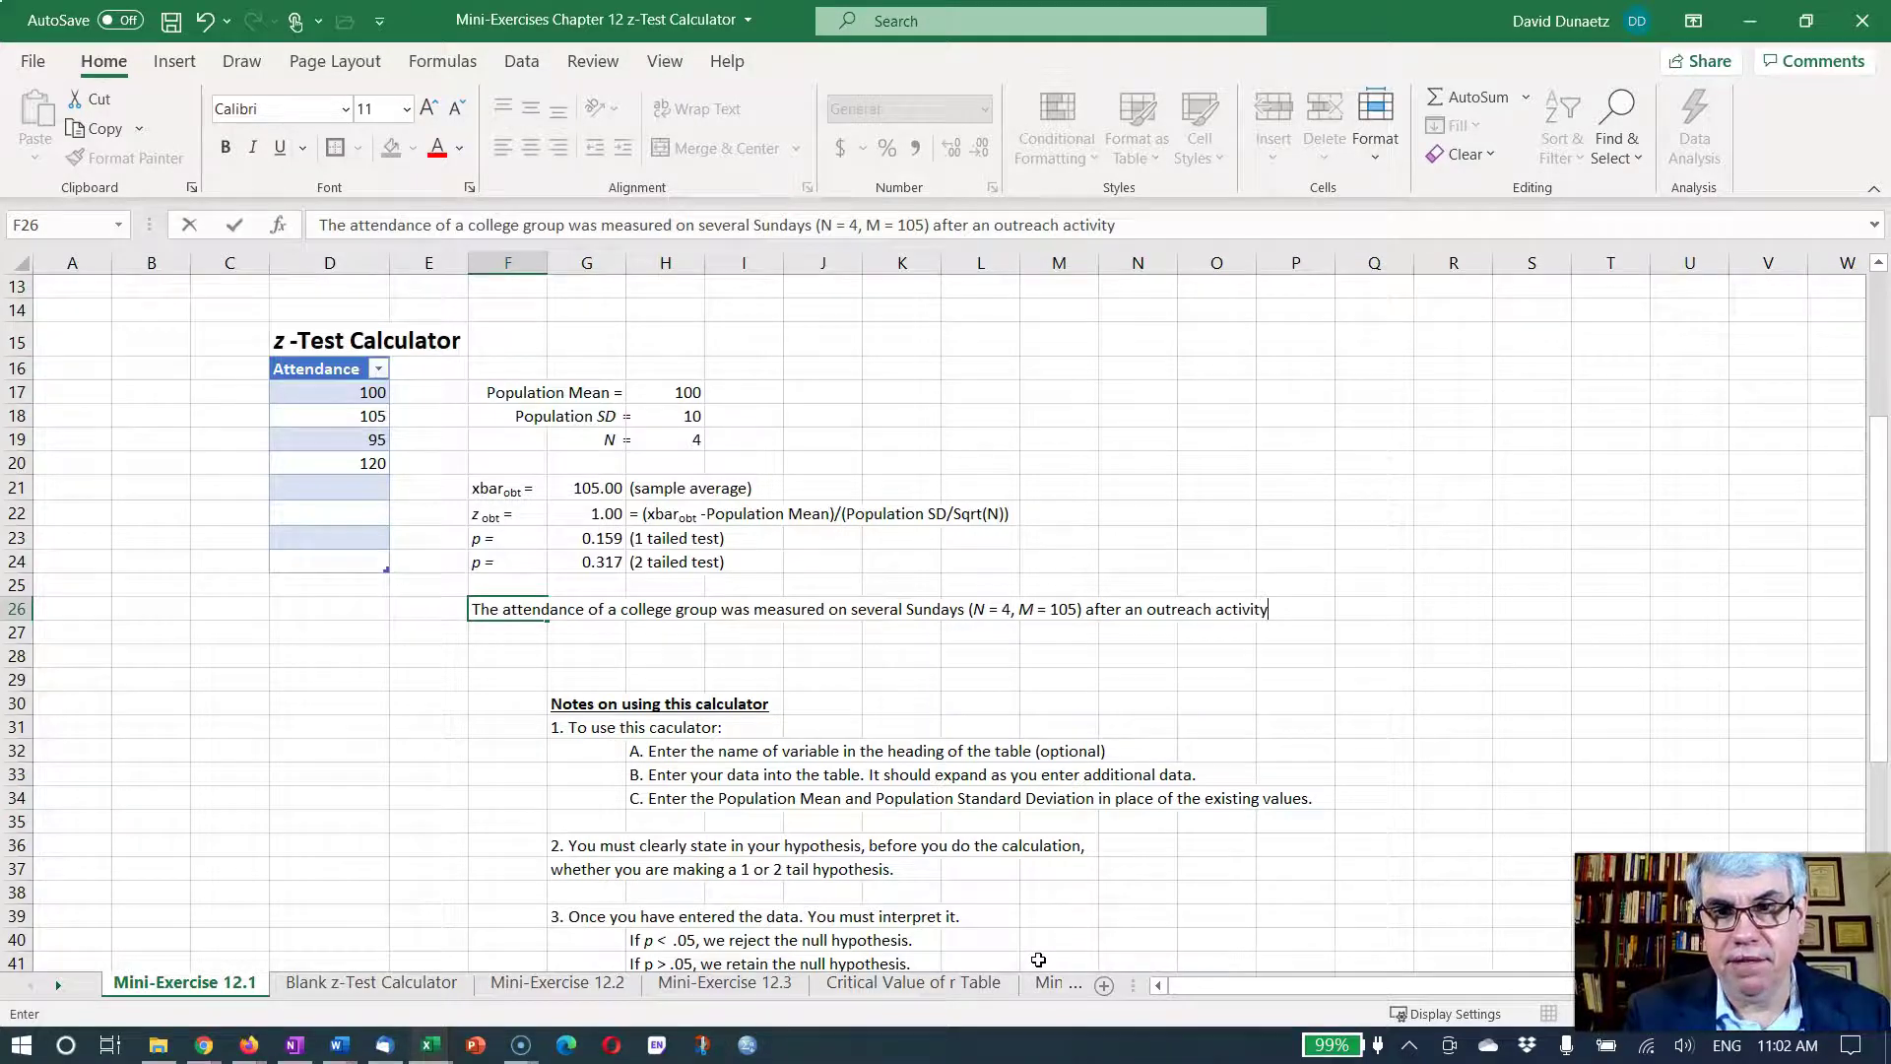
text(.)
key(Return)
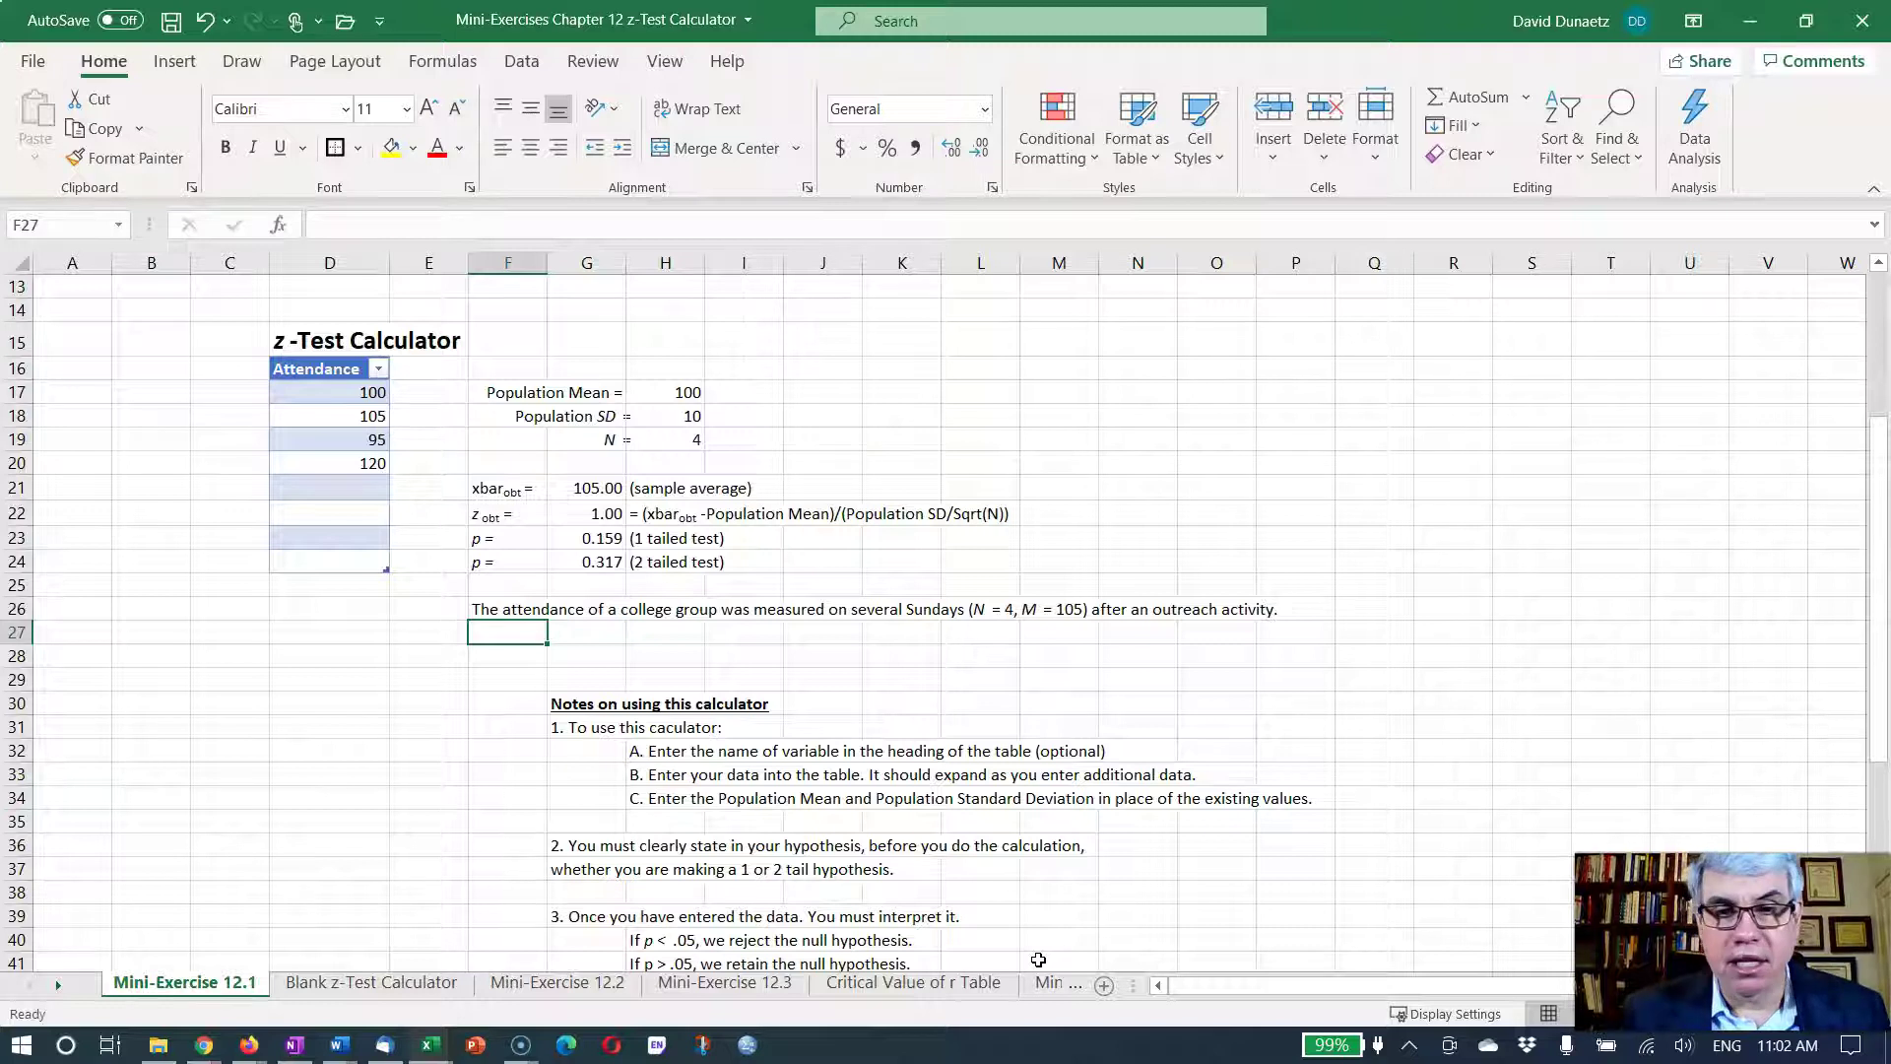
Step: In cell F27, write "The hypothesis that the college group's average attendance after the activity was greater than the long-term attendance pattern"
text(Th)
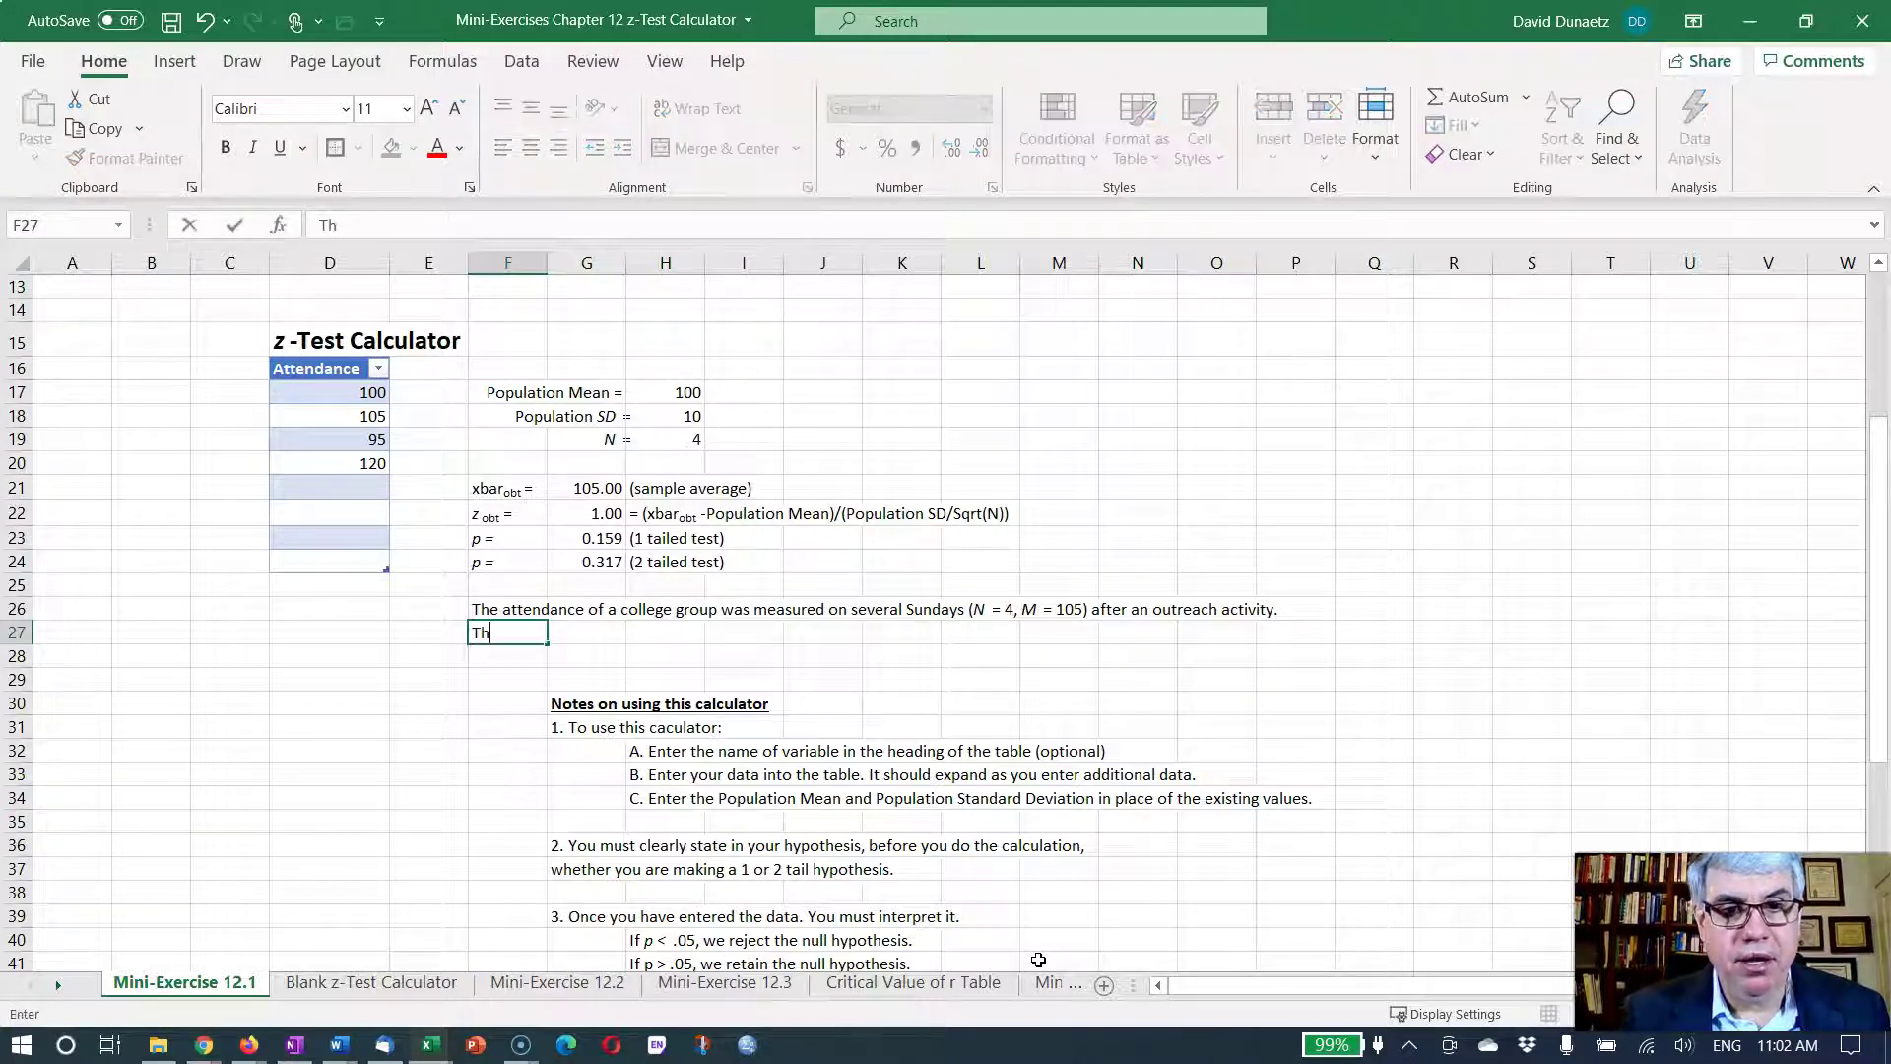
text(e hypothesi)
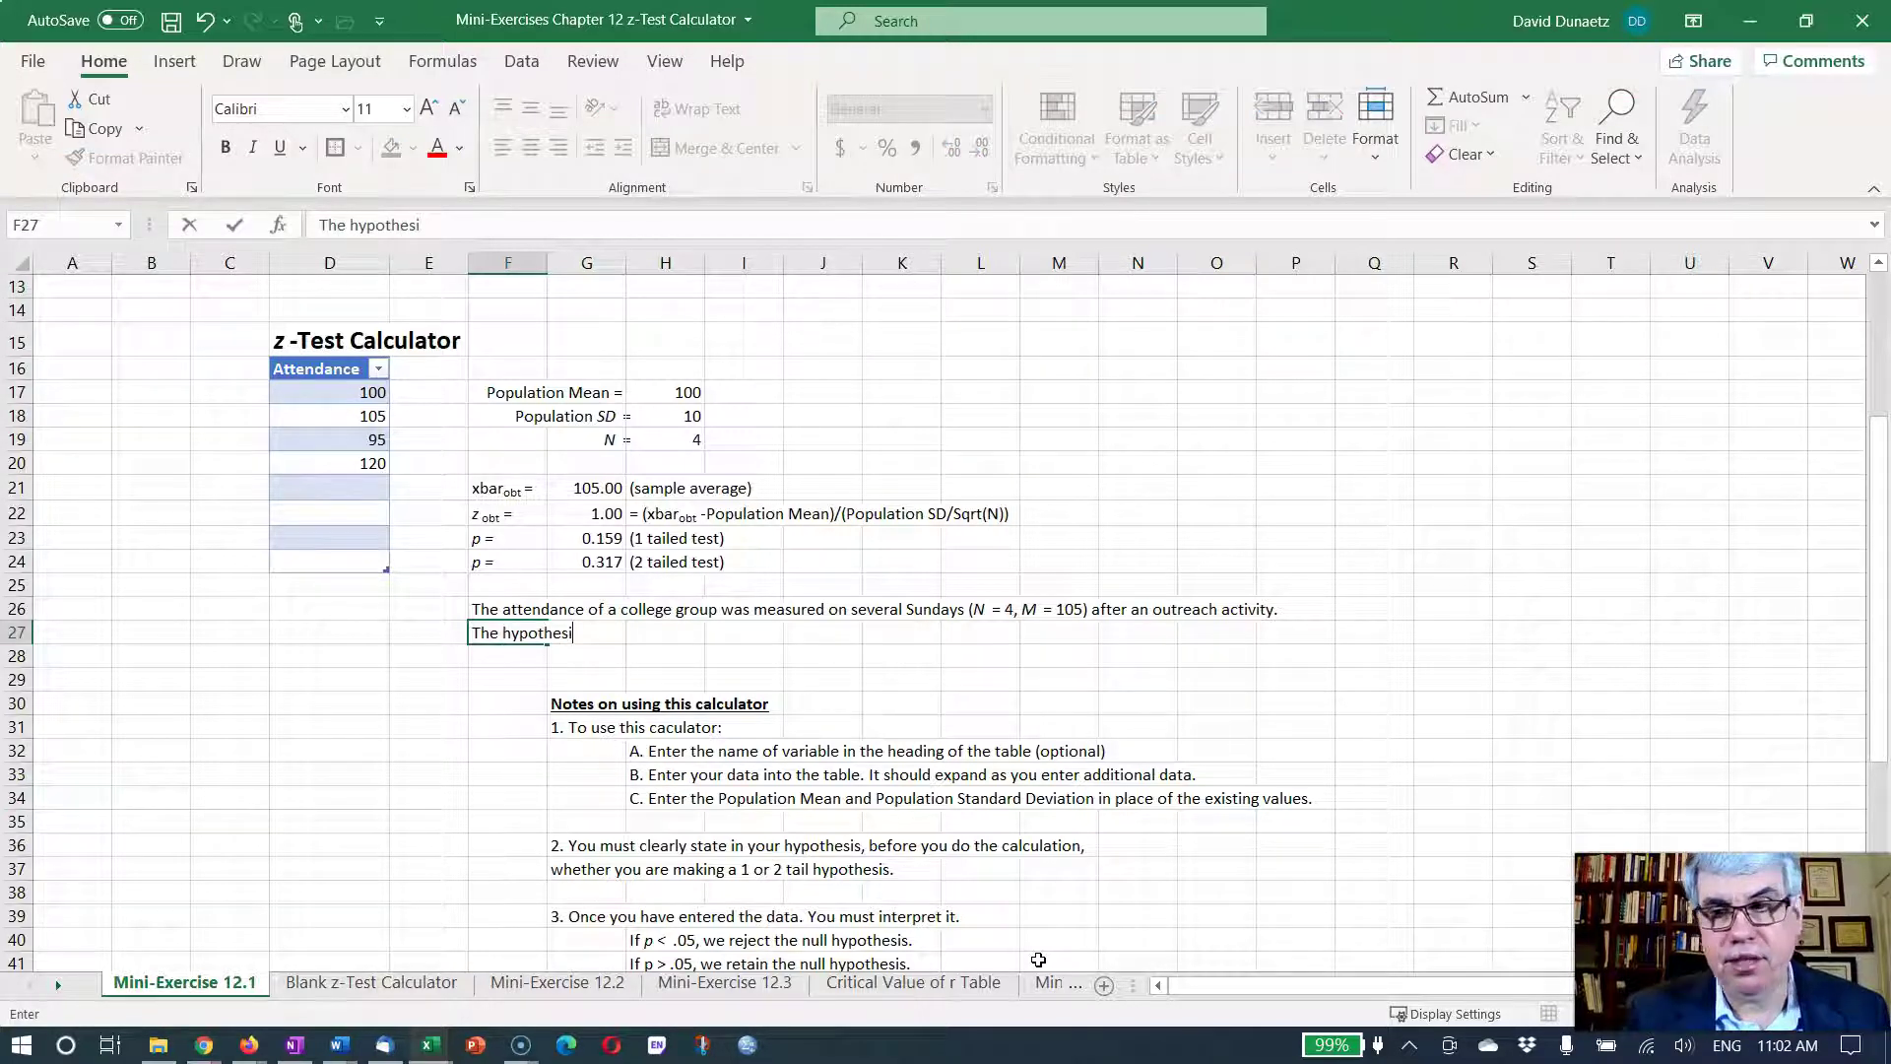
text(s that the co)
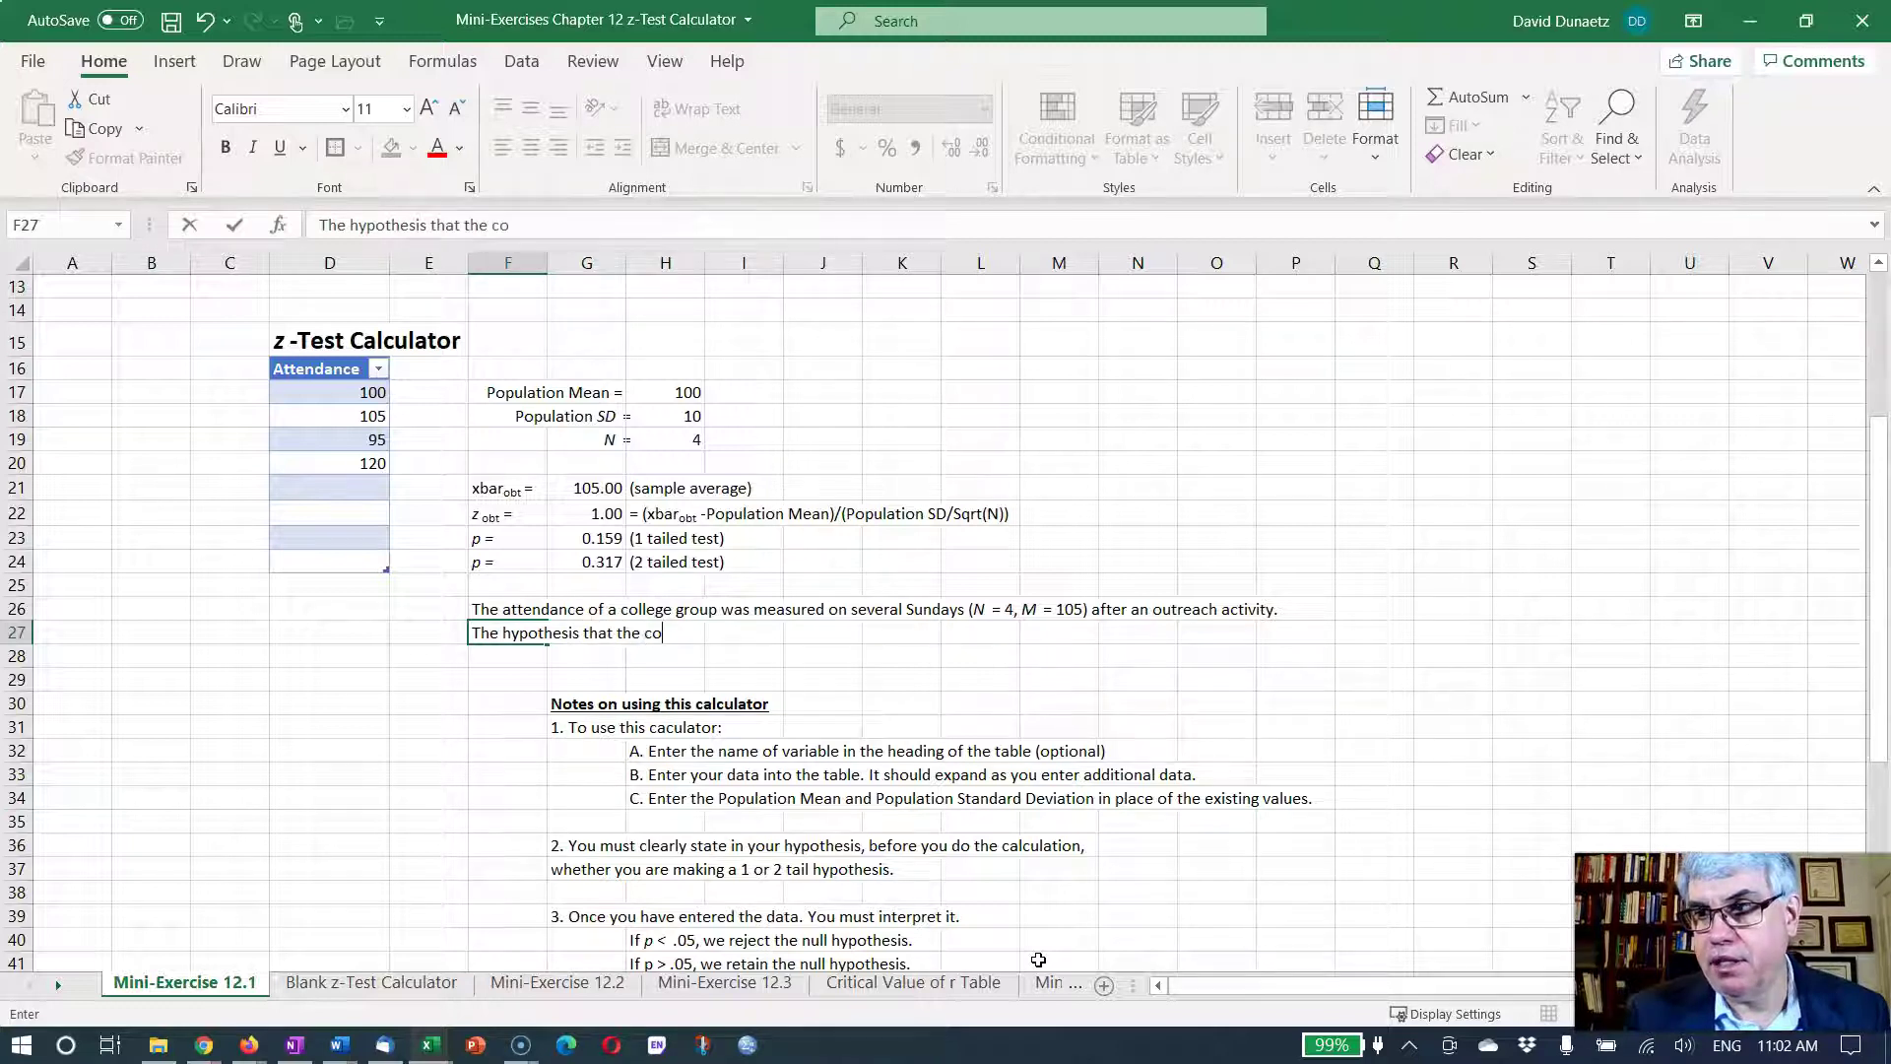
text(llege gro)
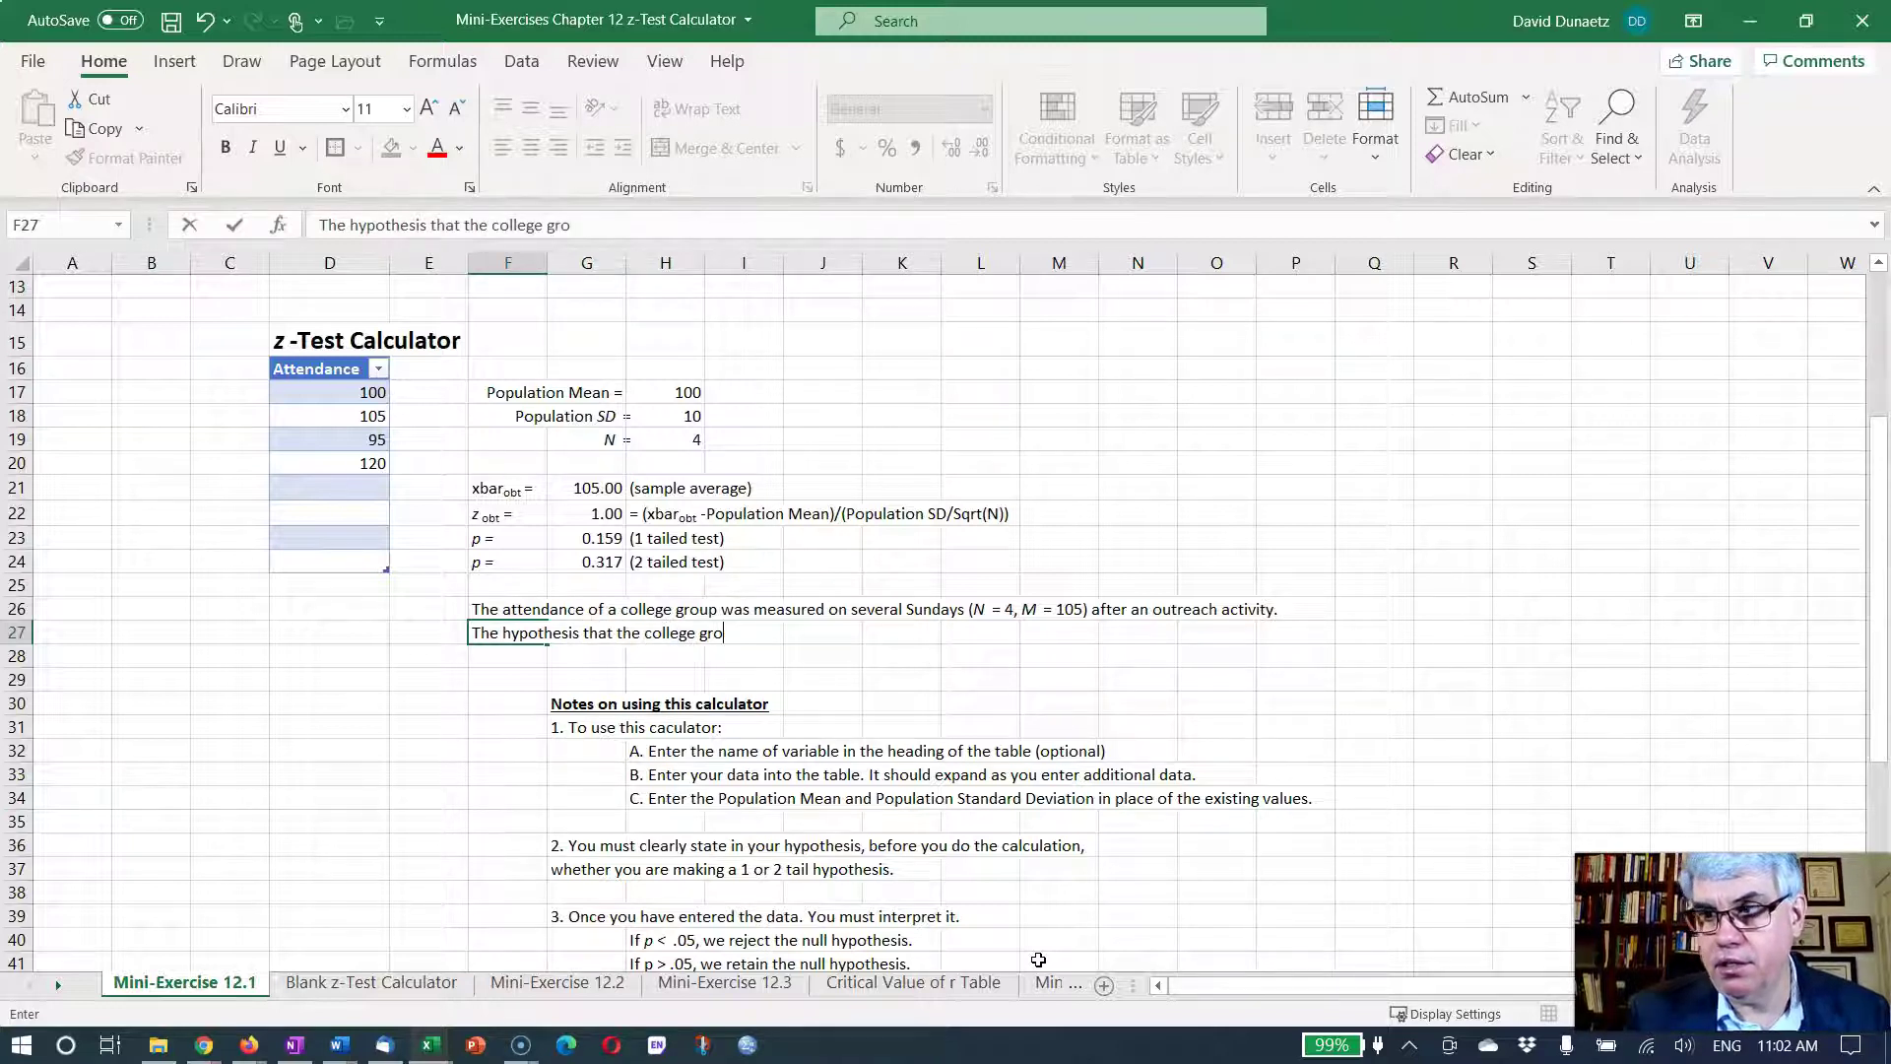
text(up's avea)
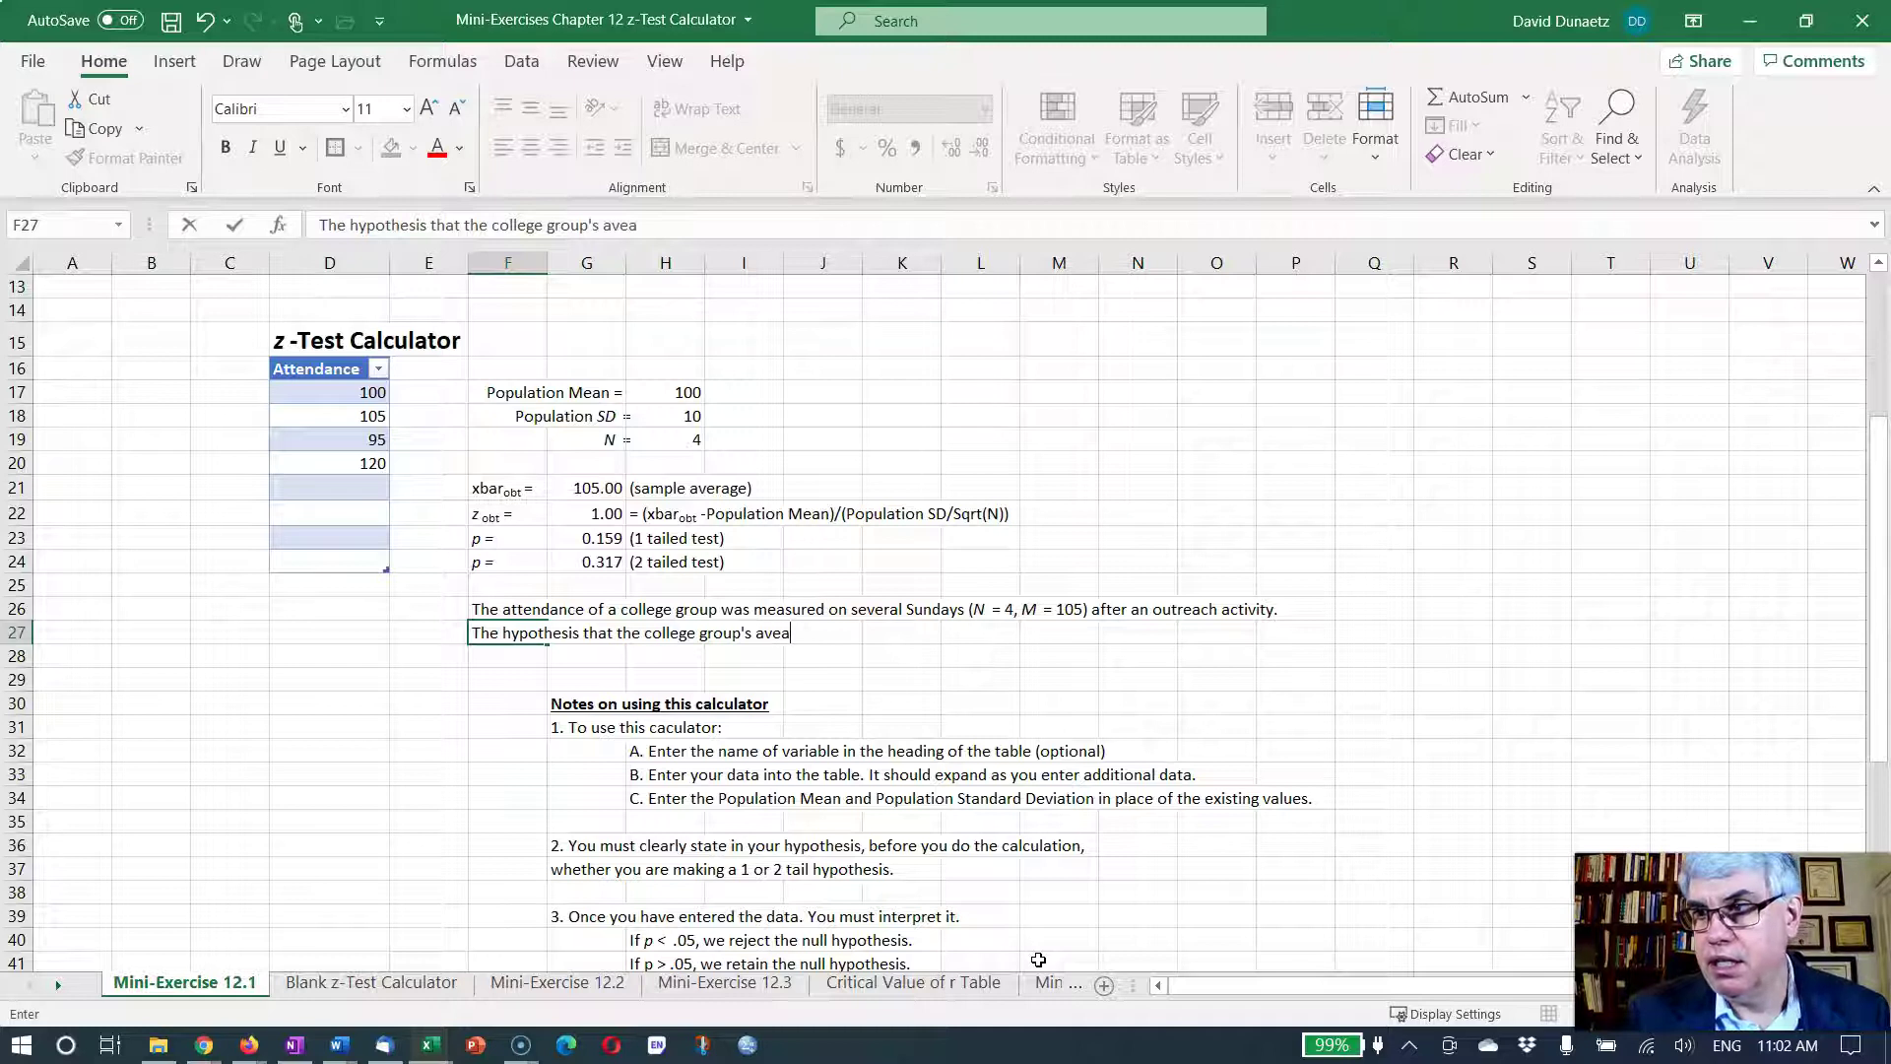
key(BackSpace)
text(rage )
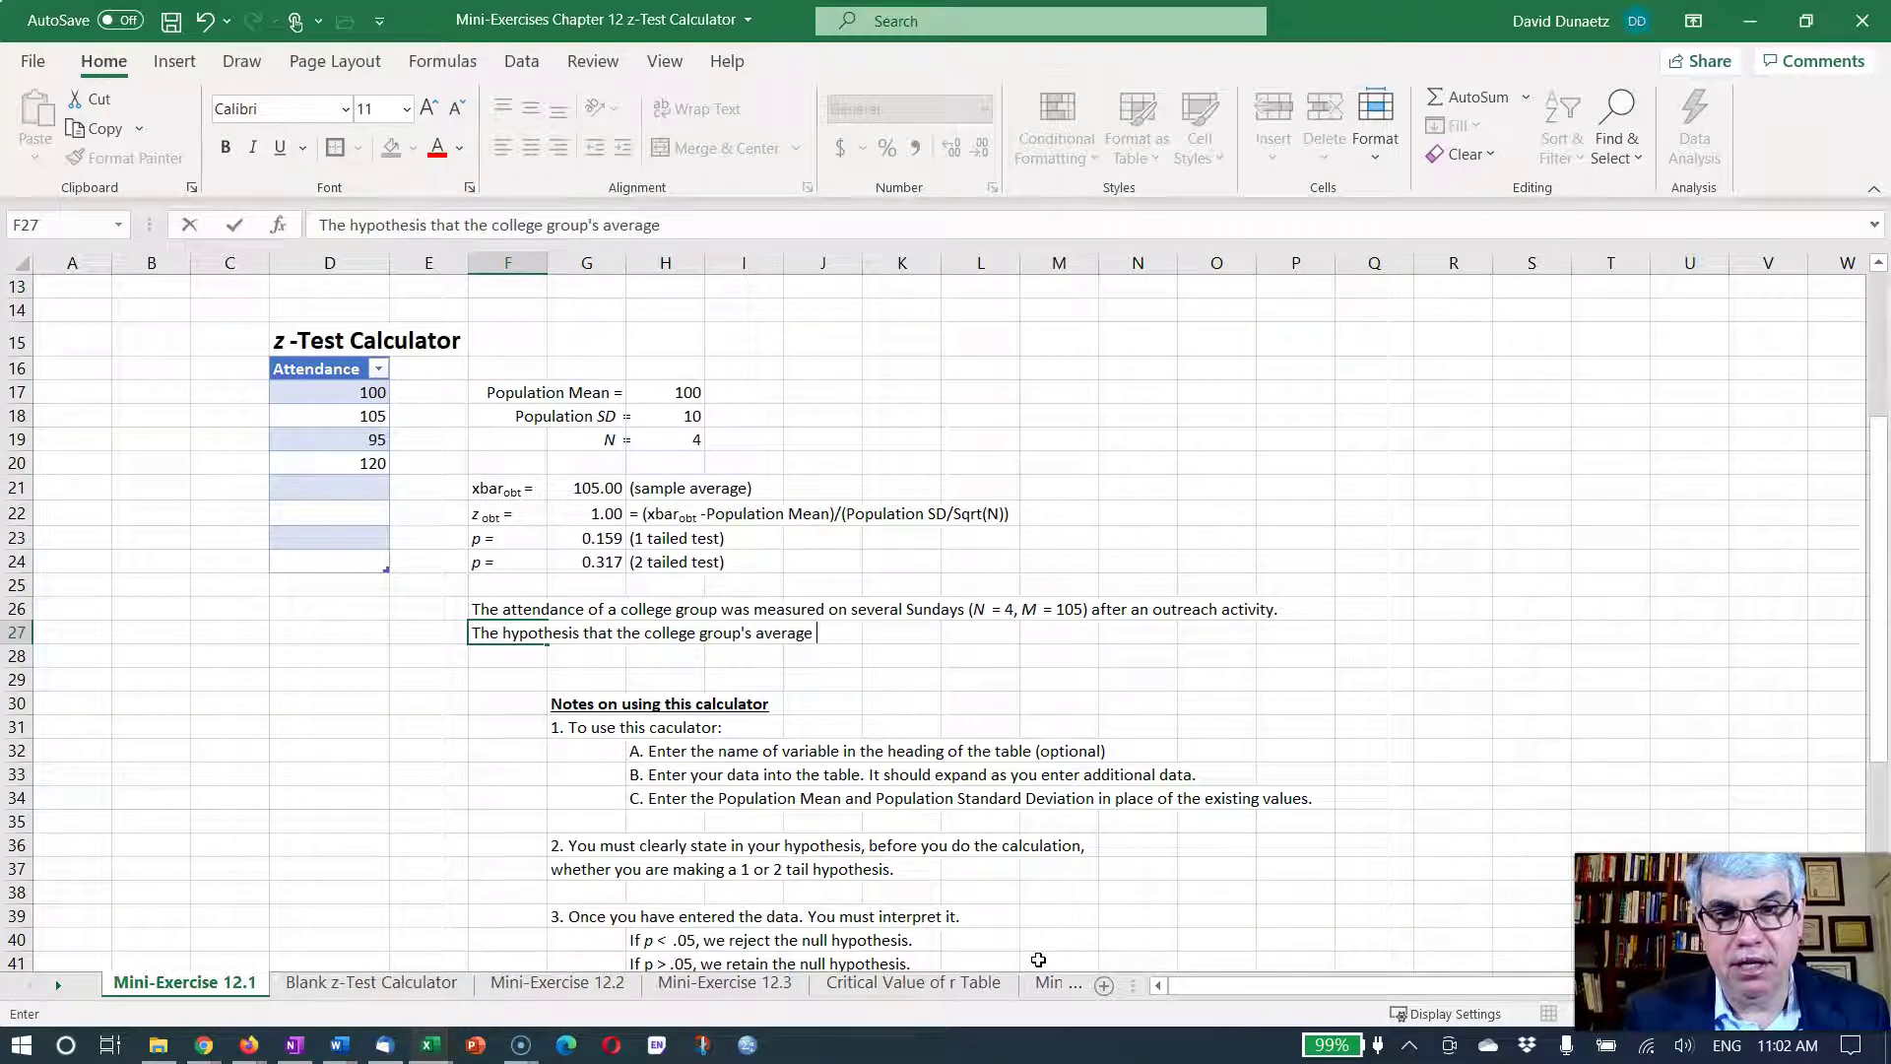
text(attendance )
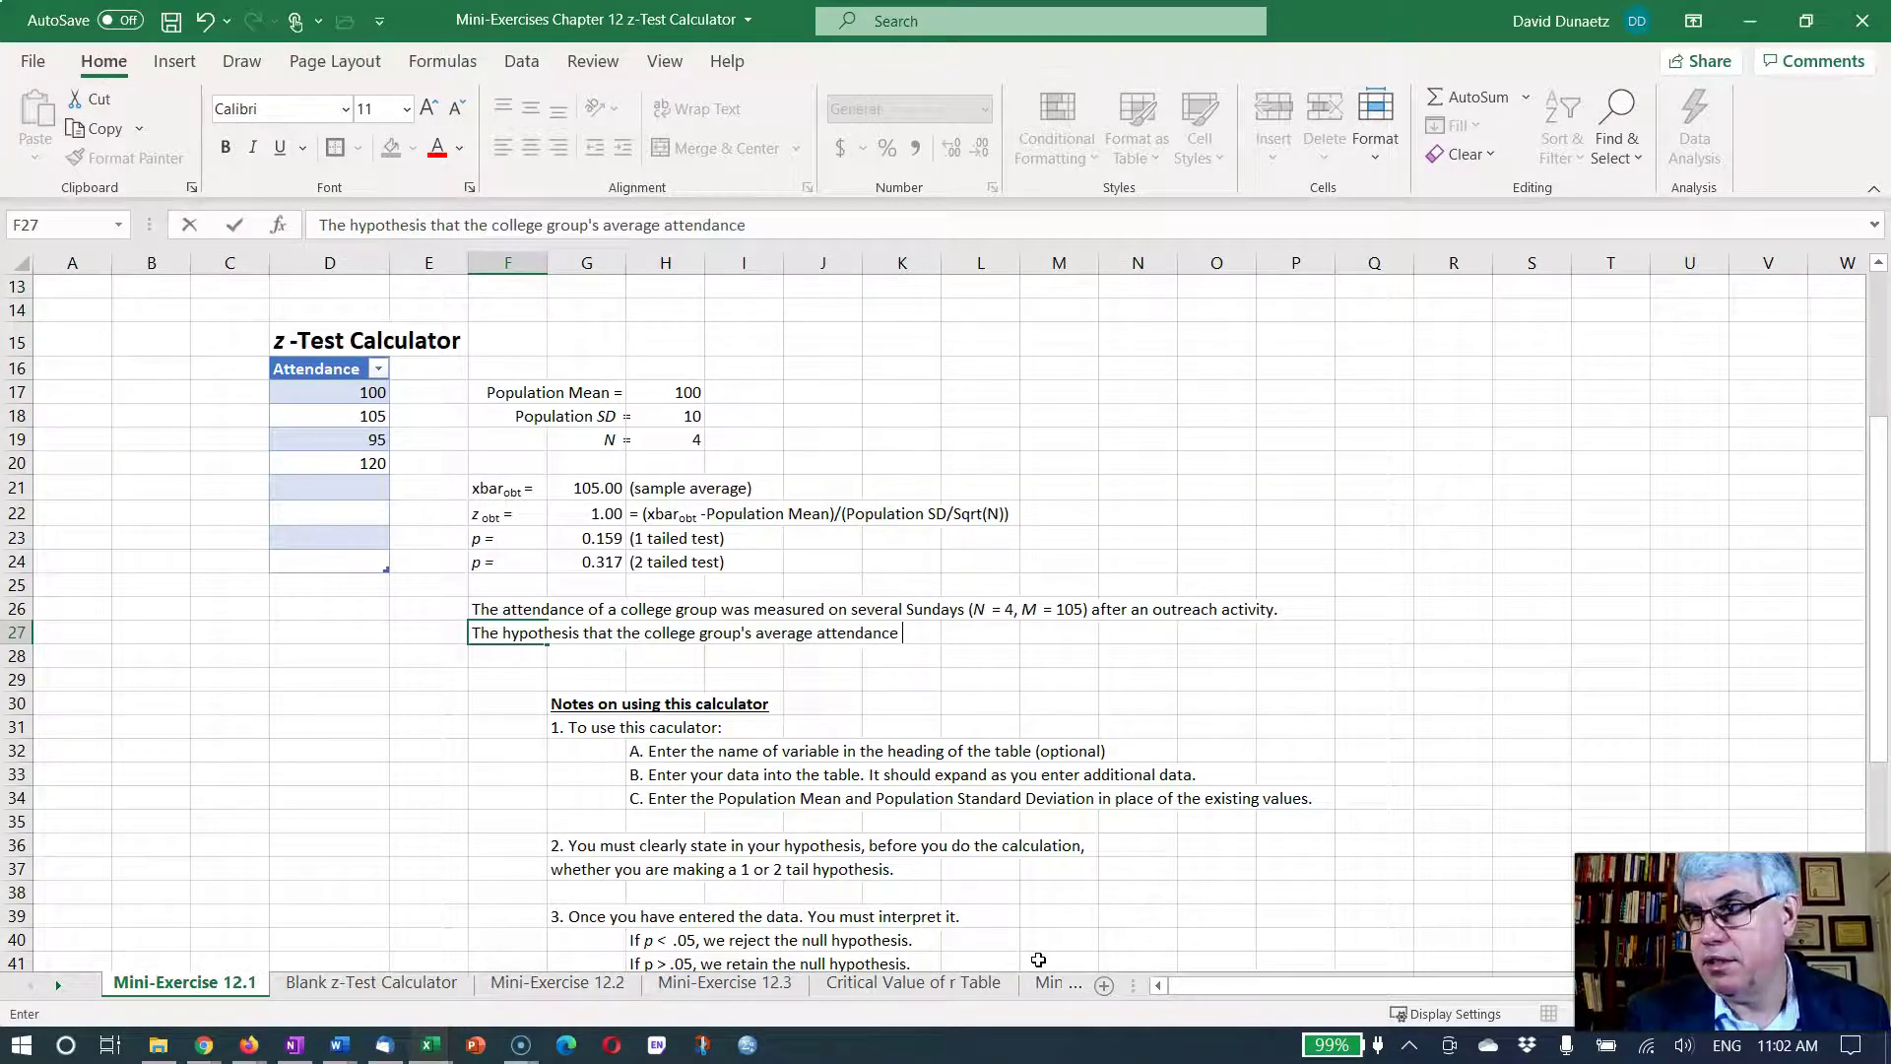
text(after the ac)
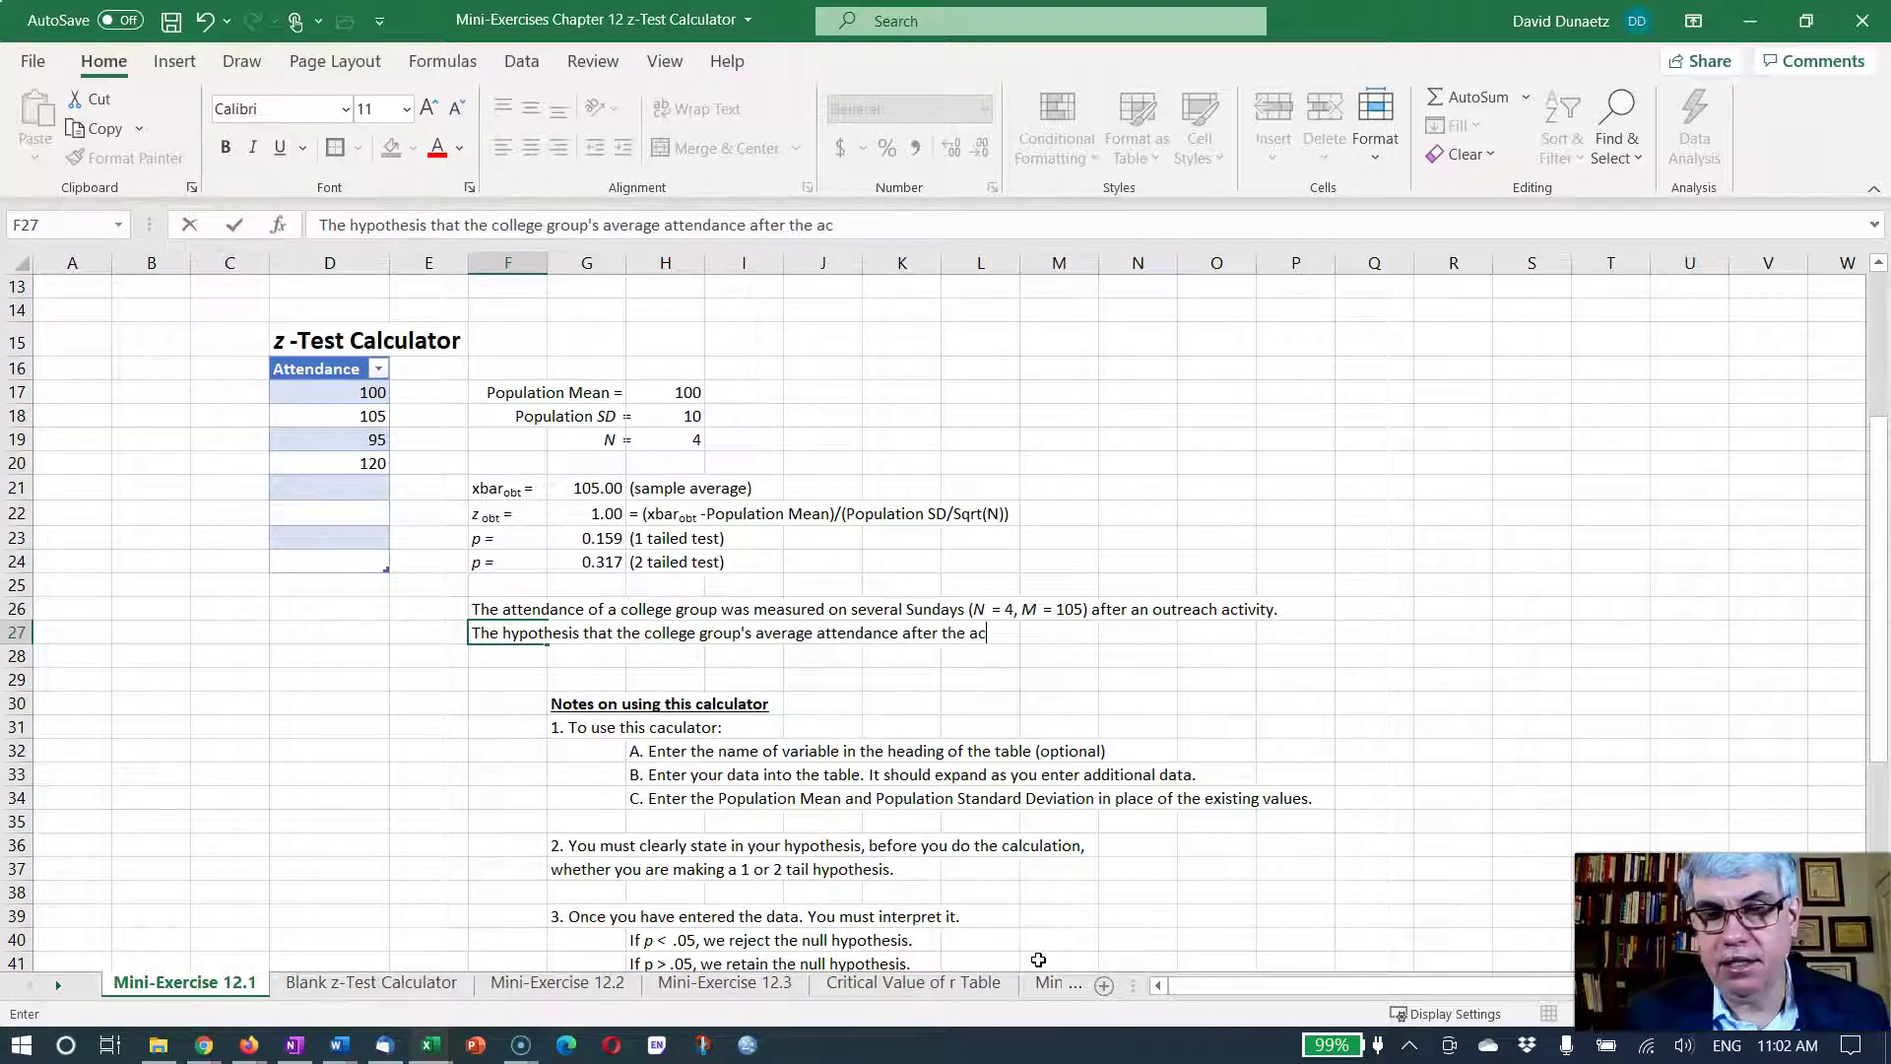
text(tivity was g)
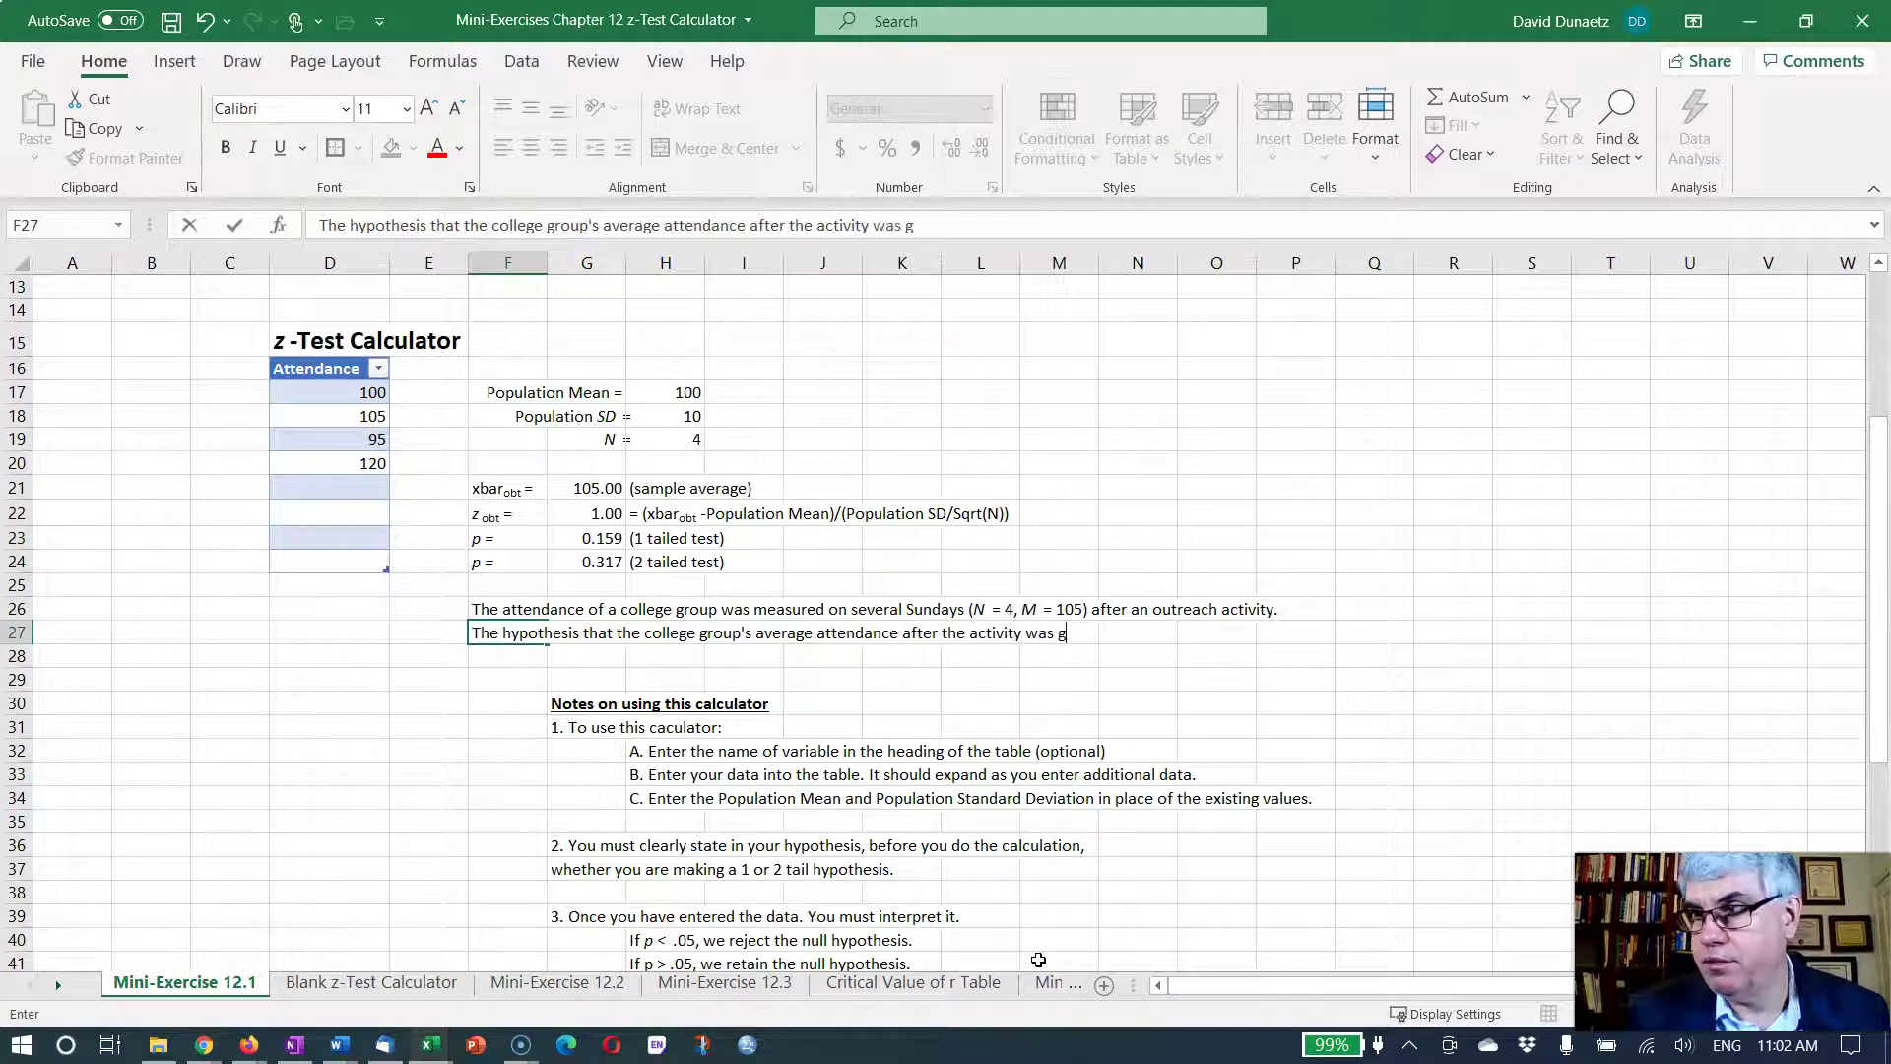
text(reater than th)
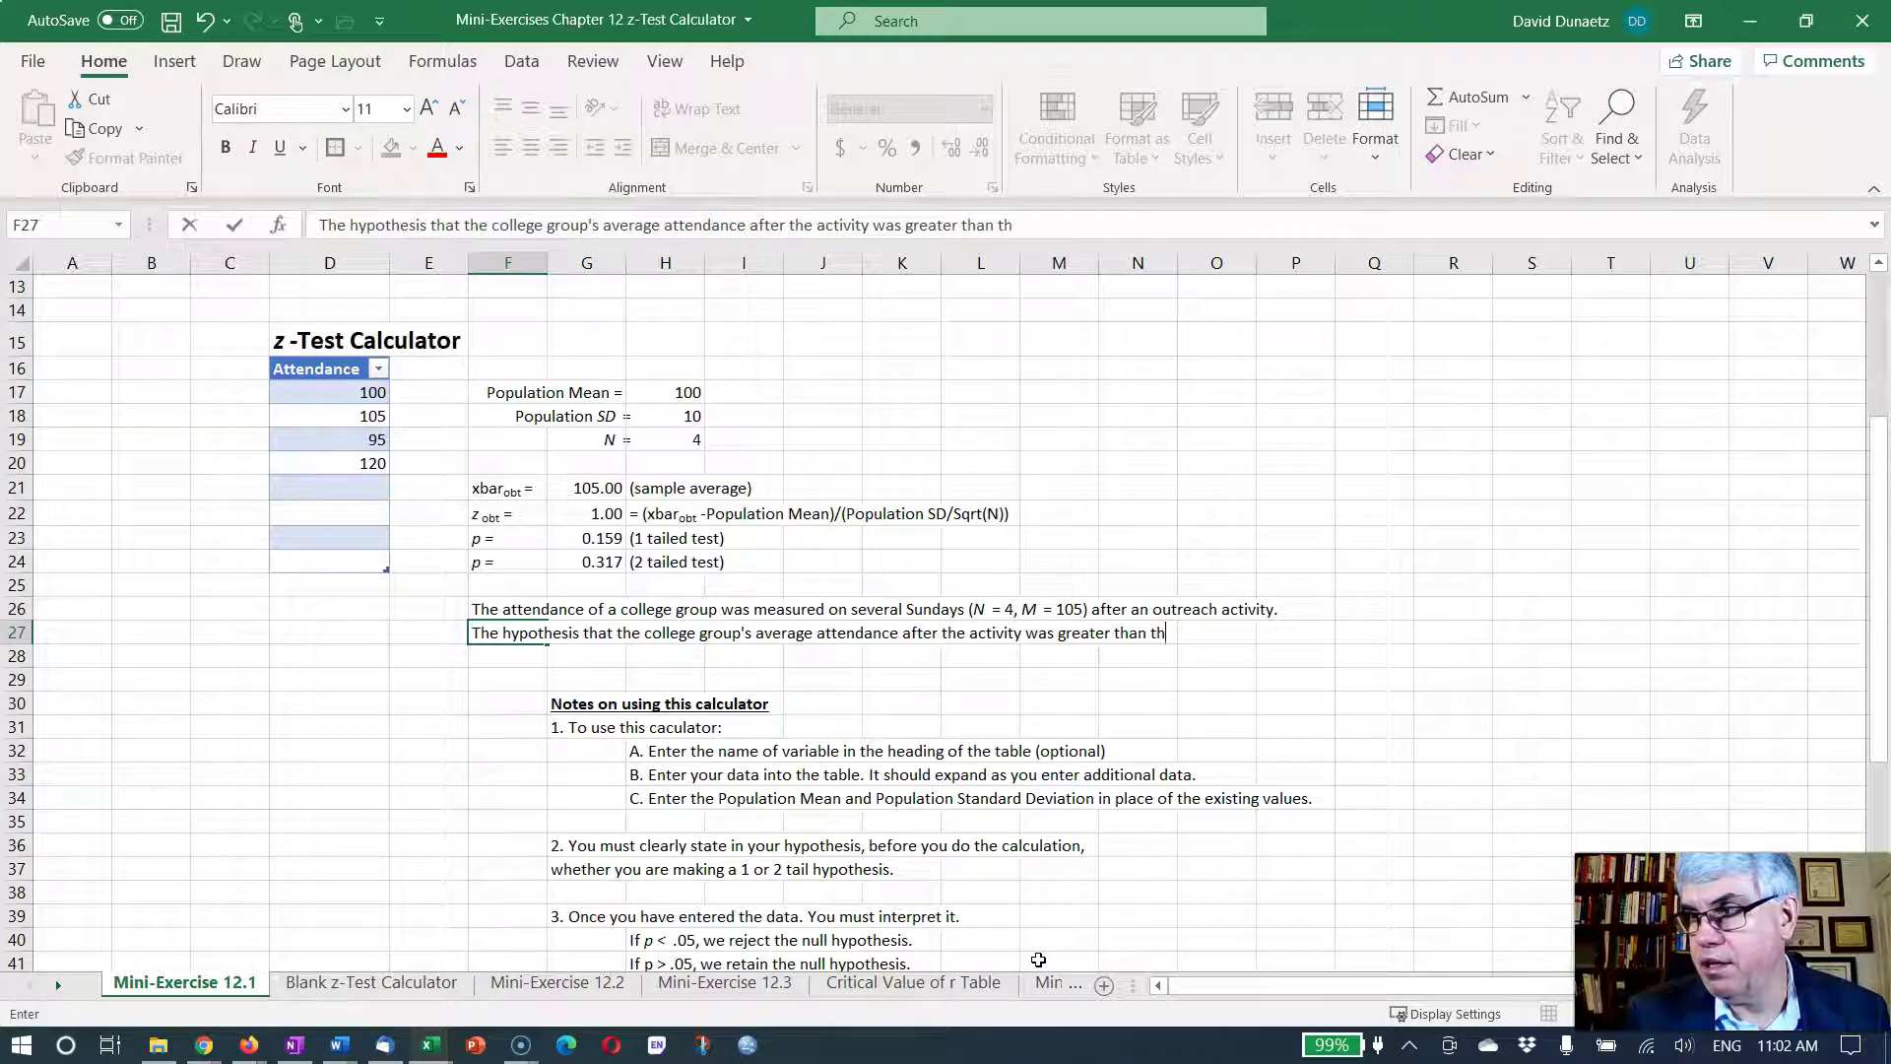
text(e long-term attendance pa)
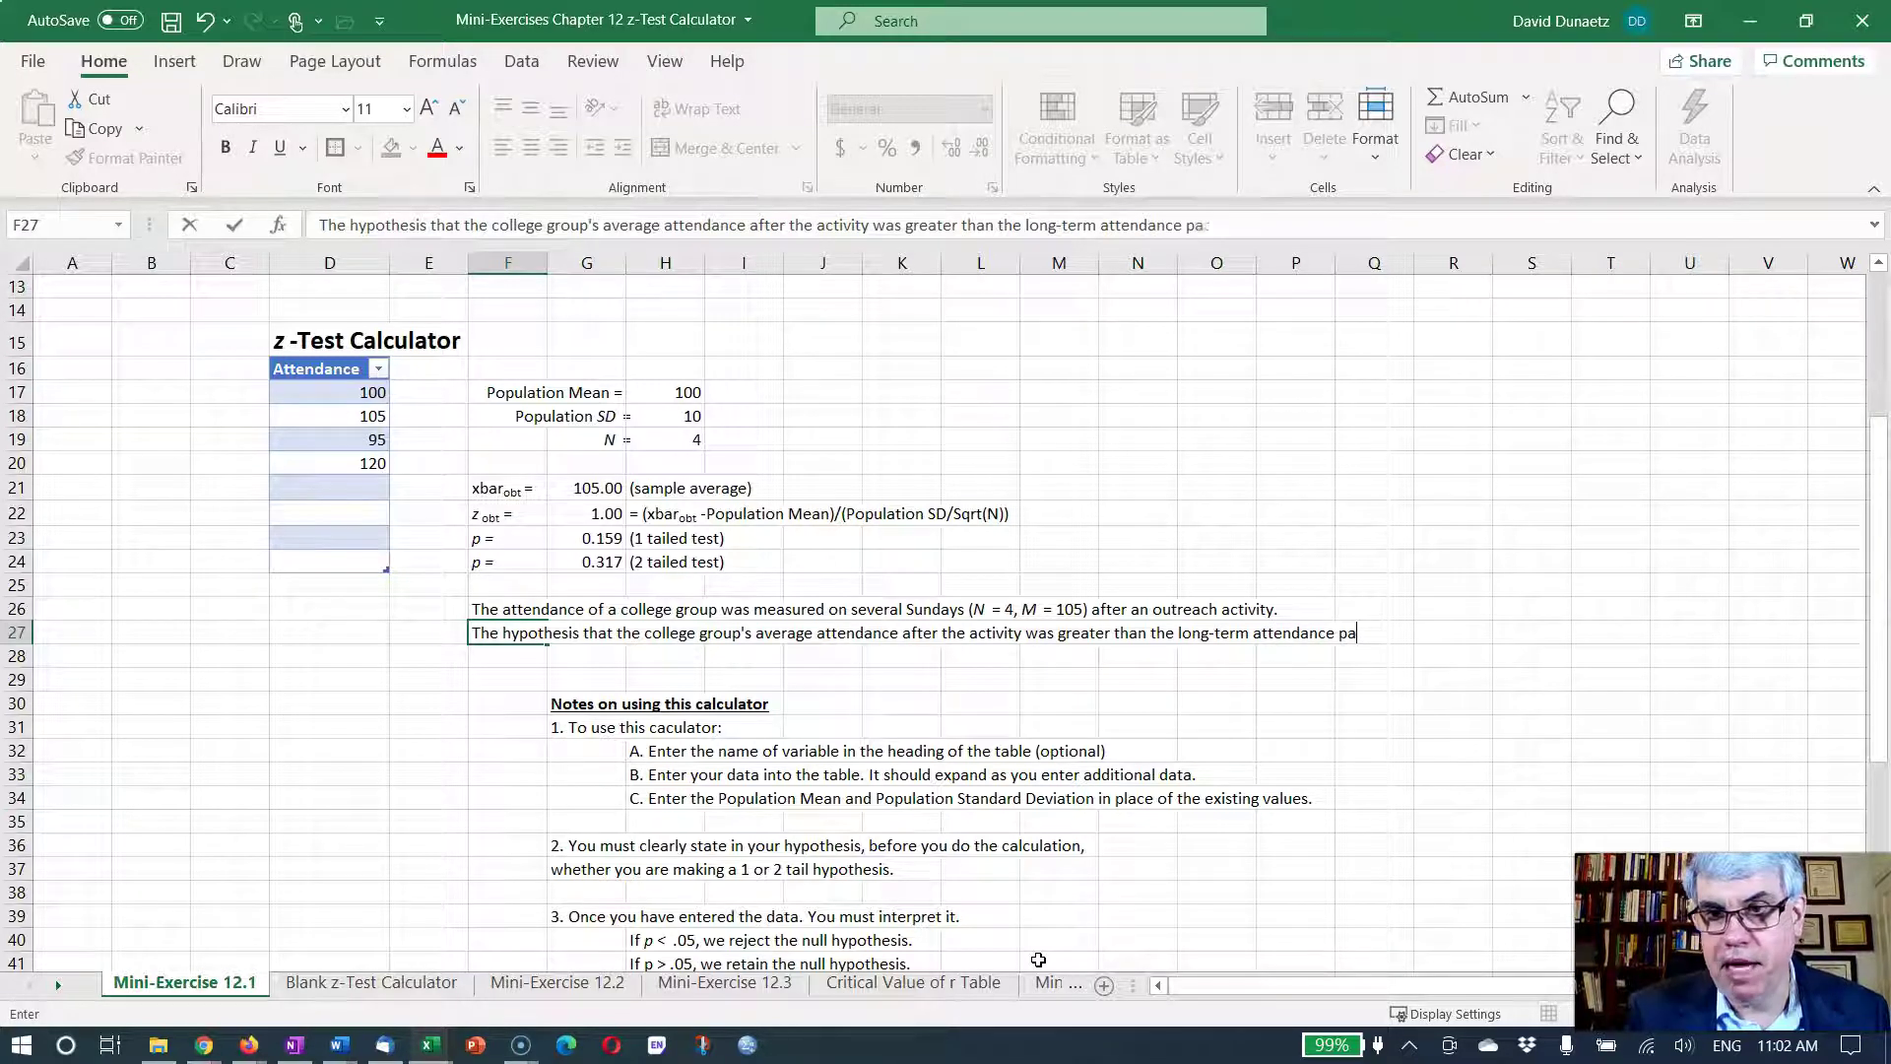
text(ttern)
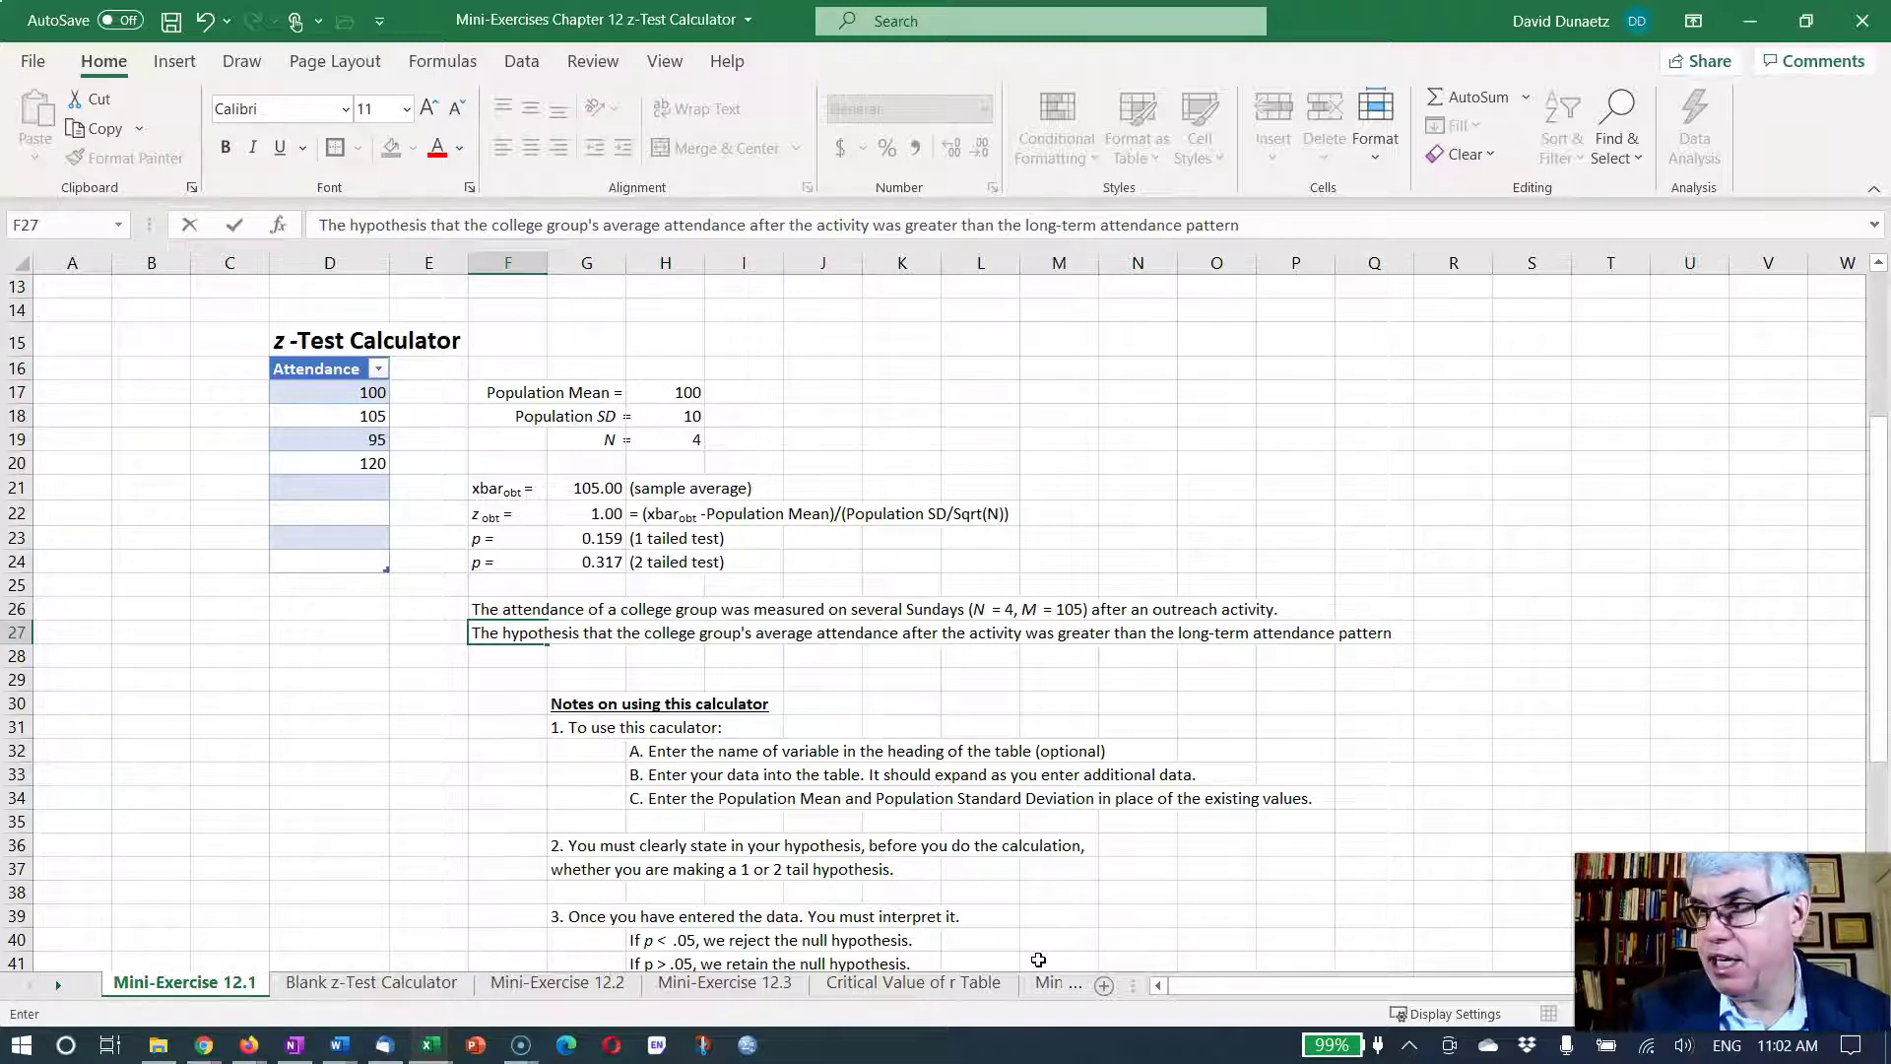
Step: Append the population values "(M = 100, SD = 10)" to the F27 text, with M and SD in italics
text( ()
key(ctrl+i)
text(M)
key(ctrl+i)
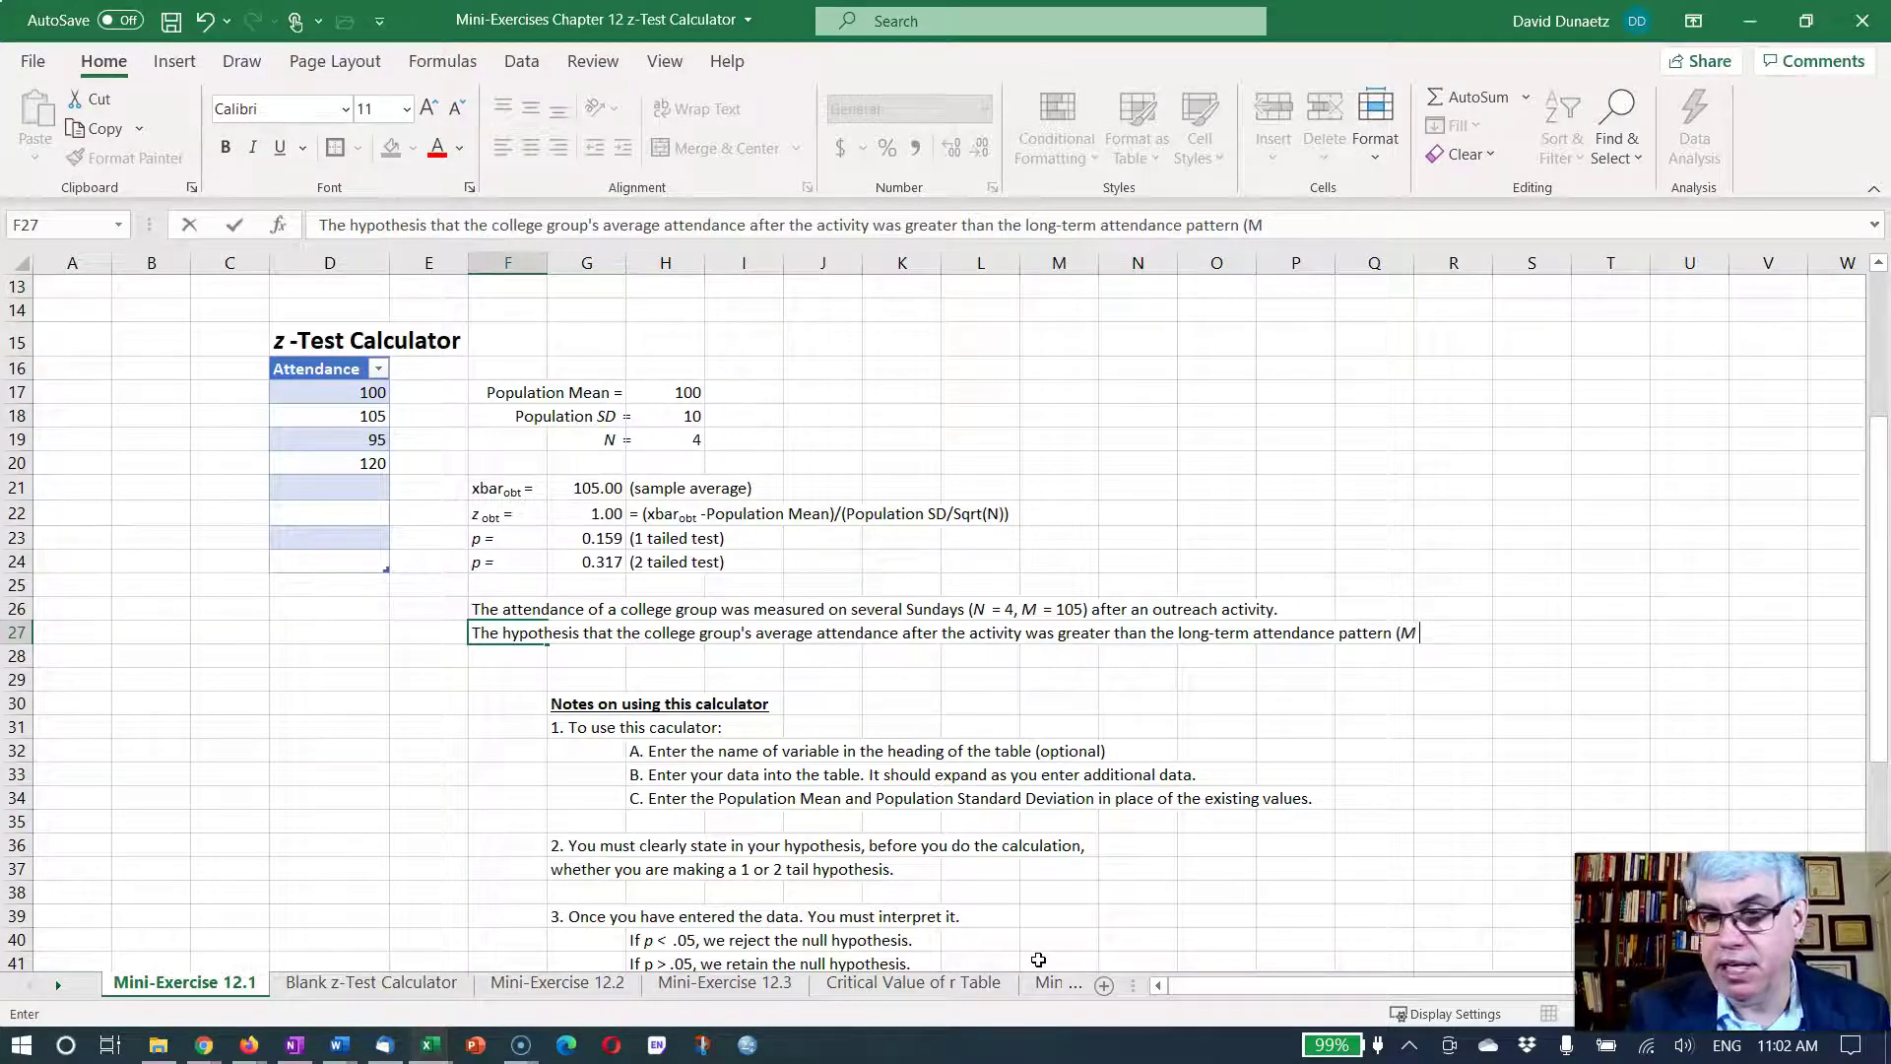
text(= 100,)
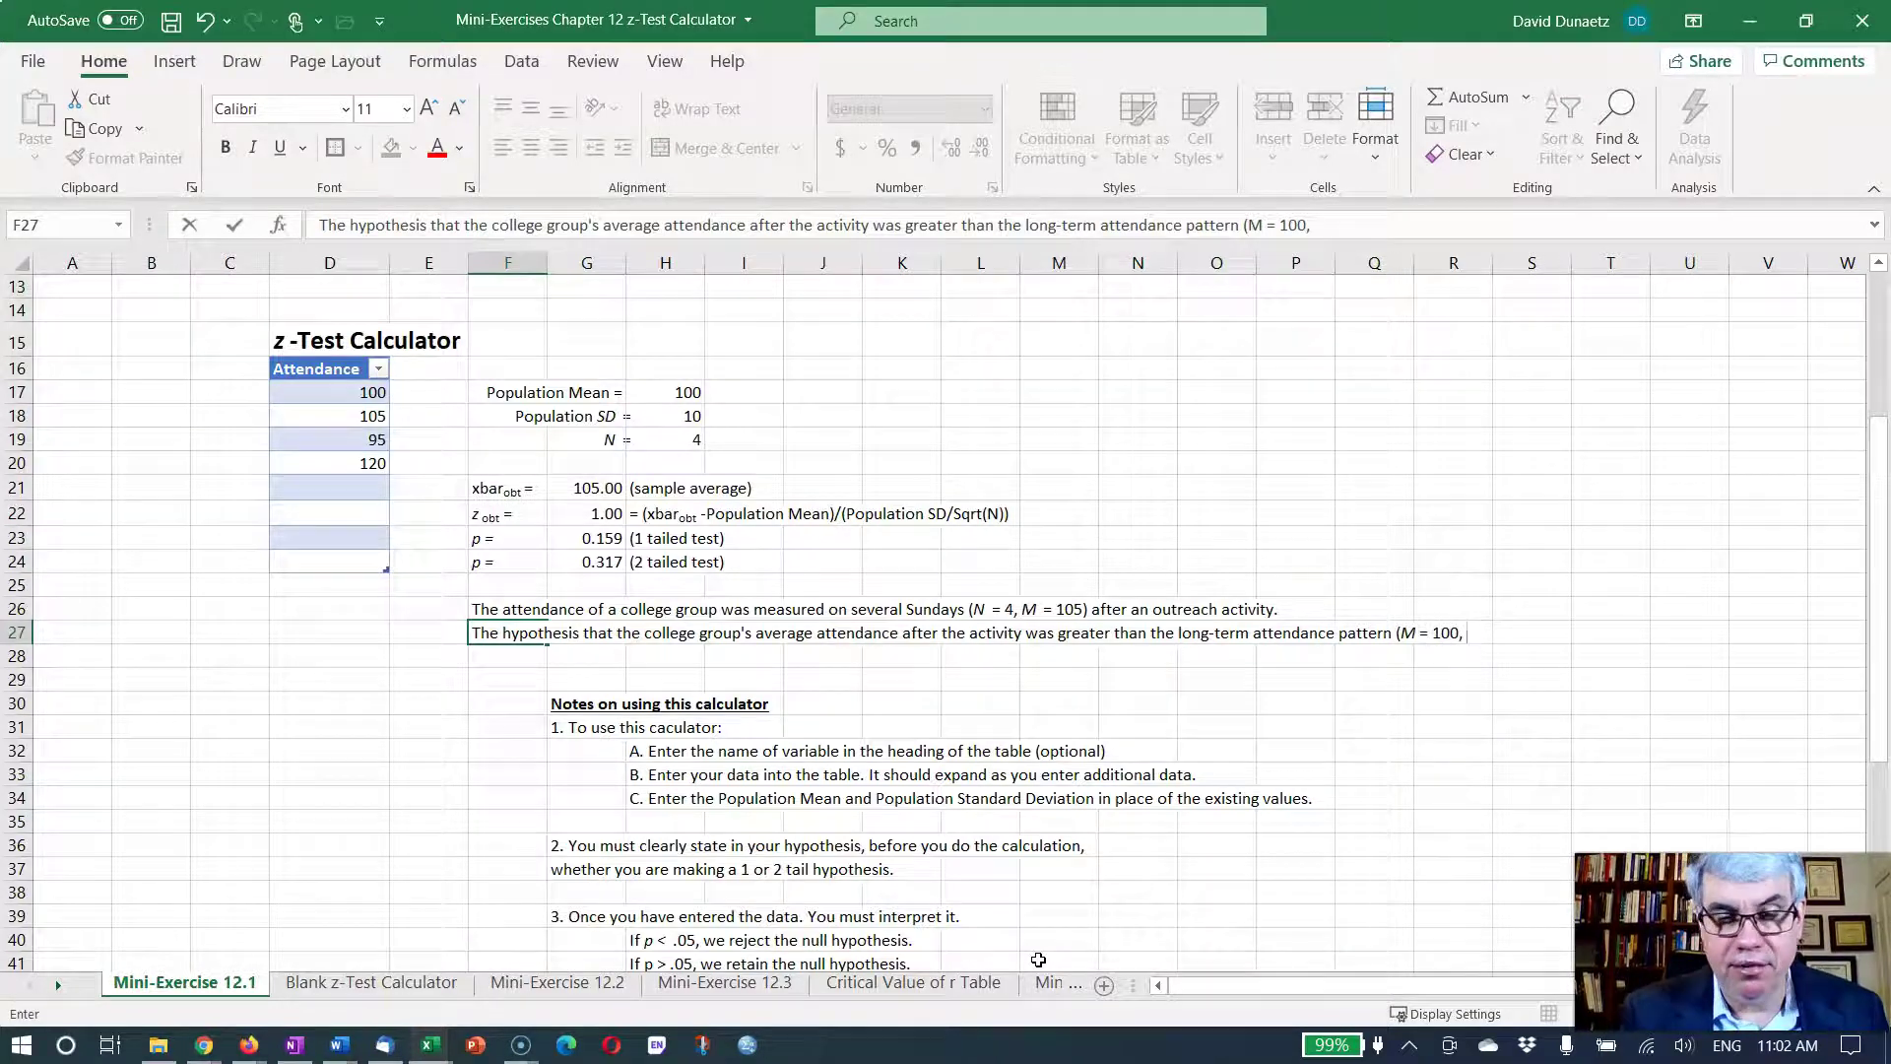
key(ctrl+i)
text(, SD)
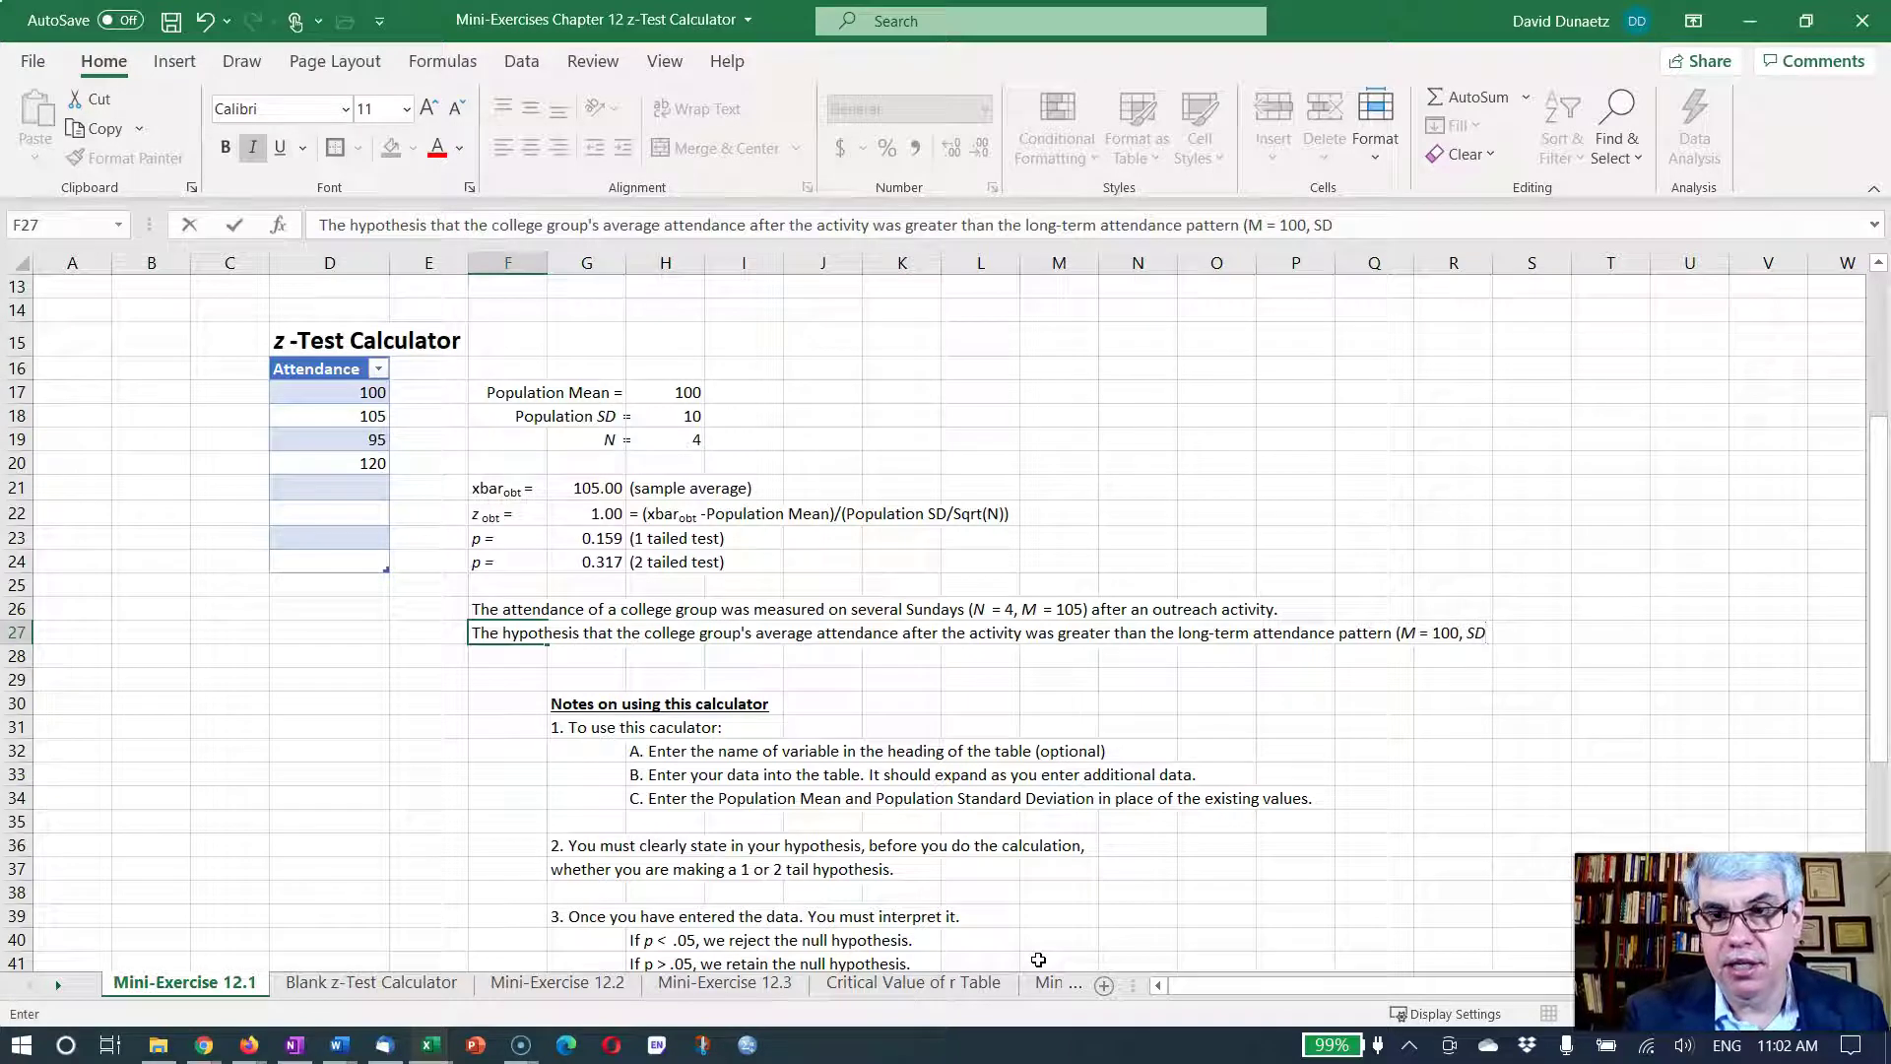
key(ctrl+i)
text(= )
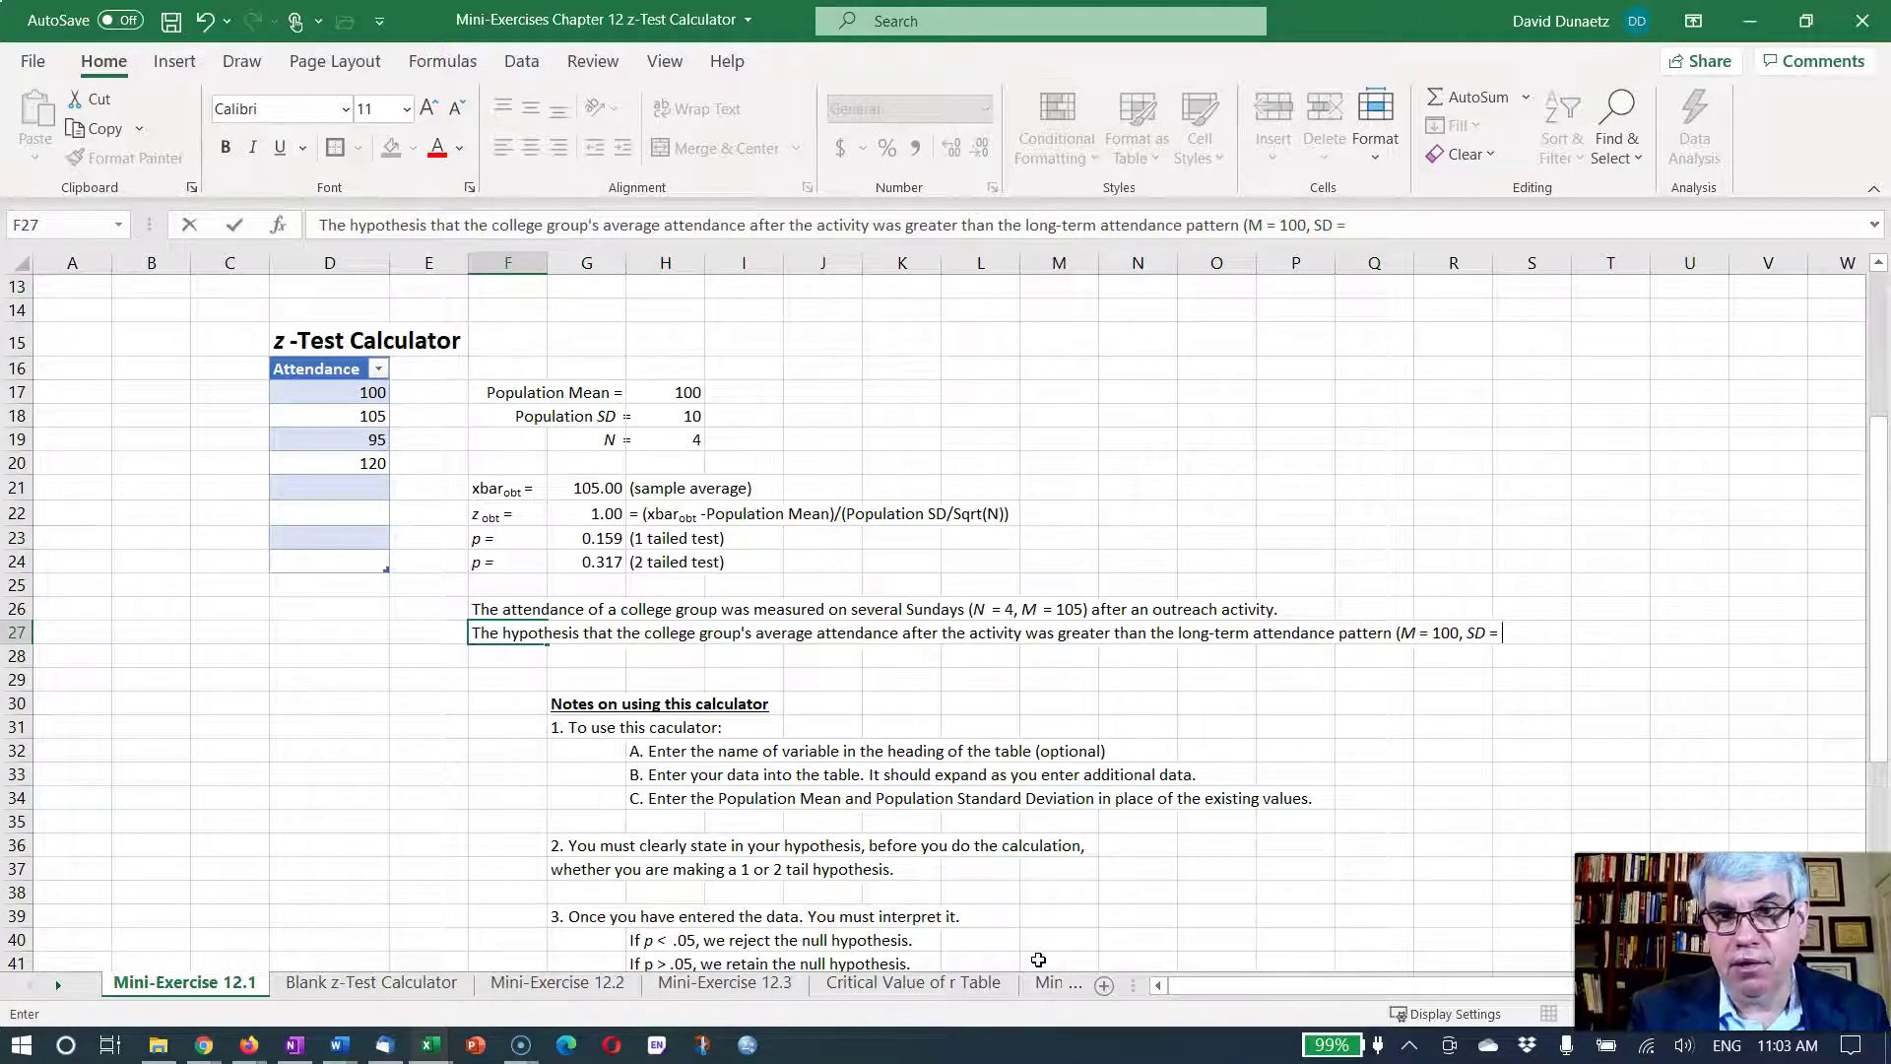
text(10))
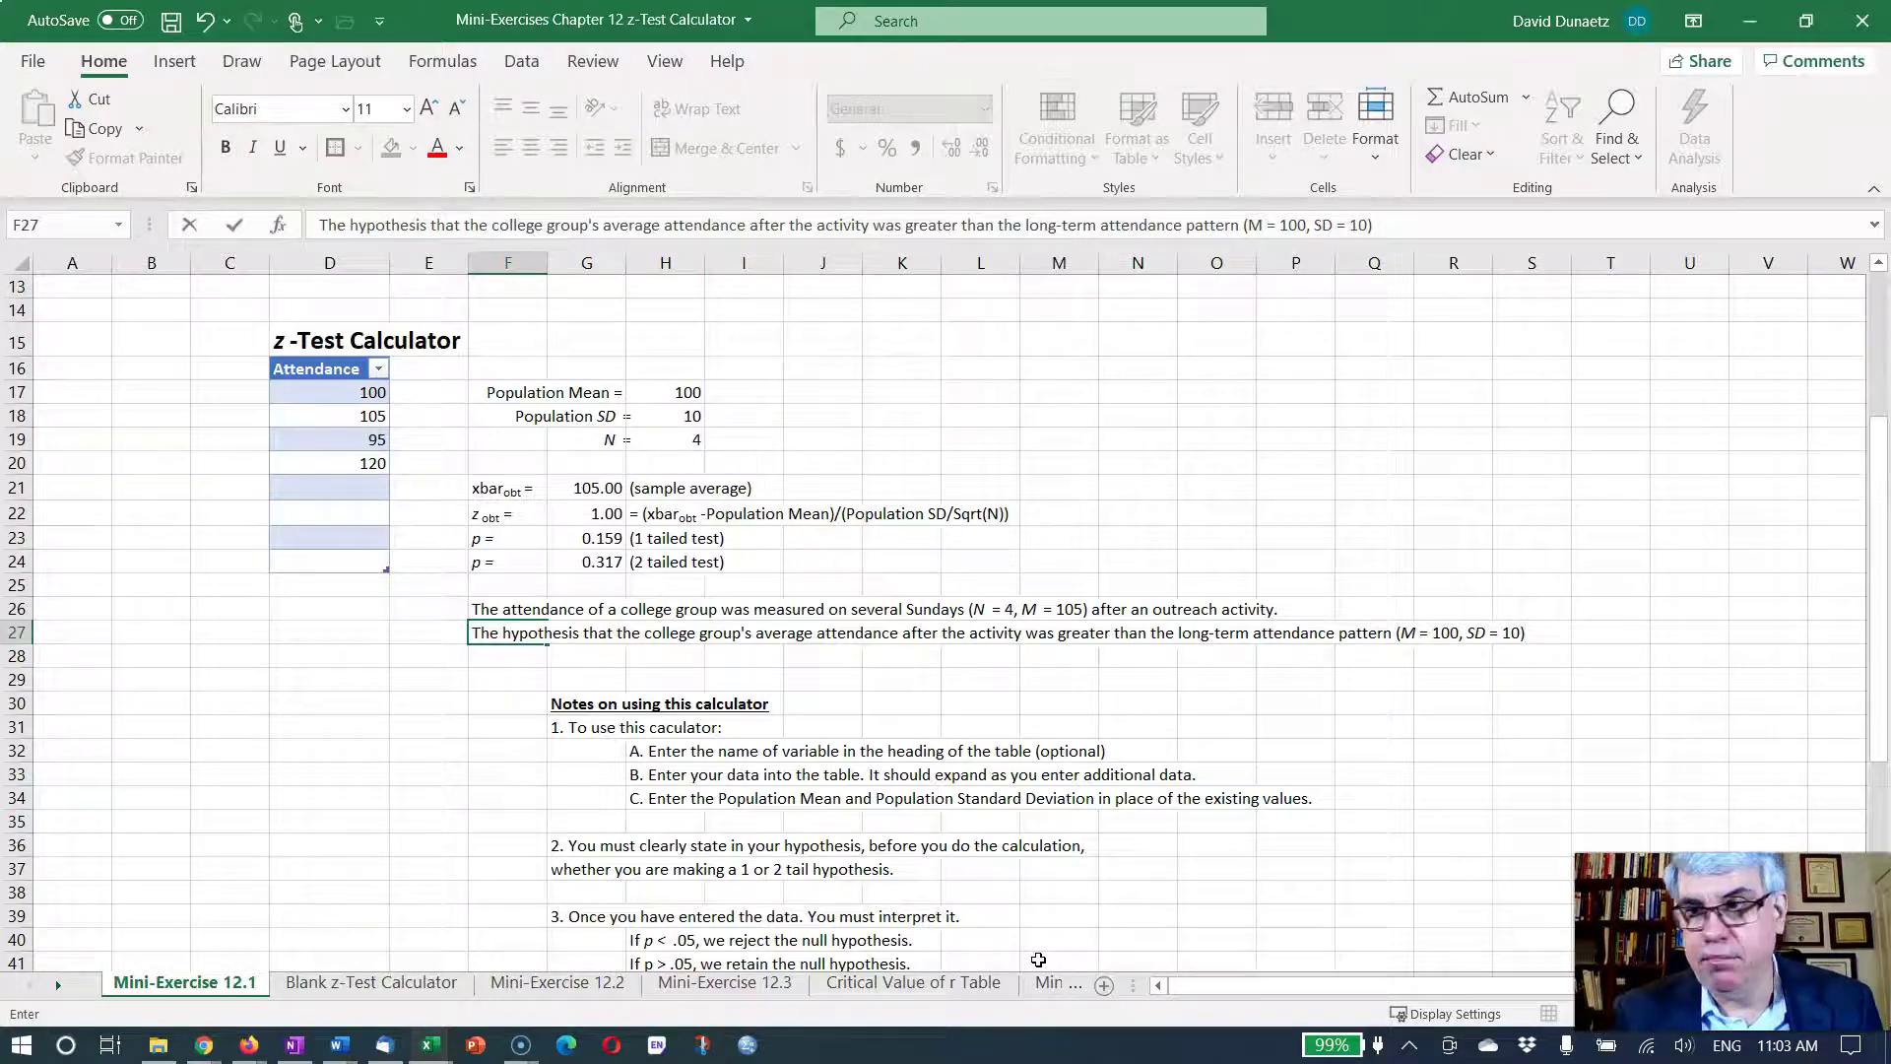
key(Return)
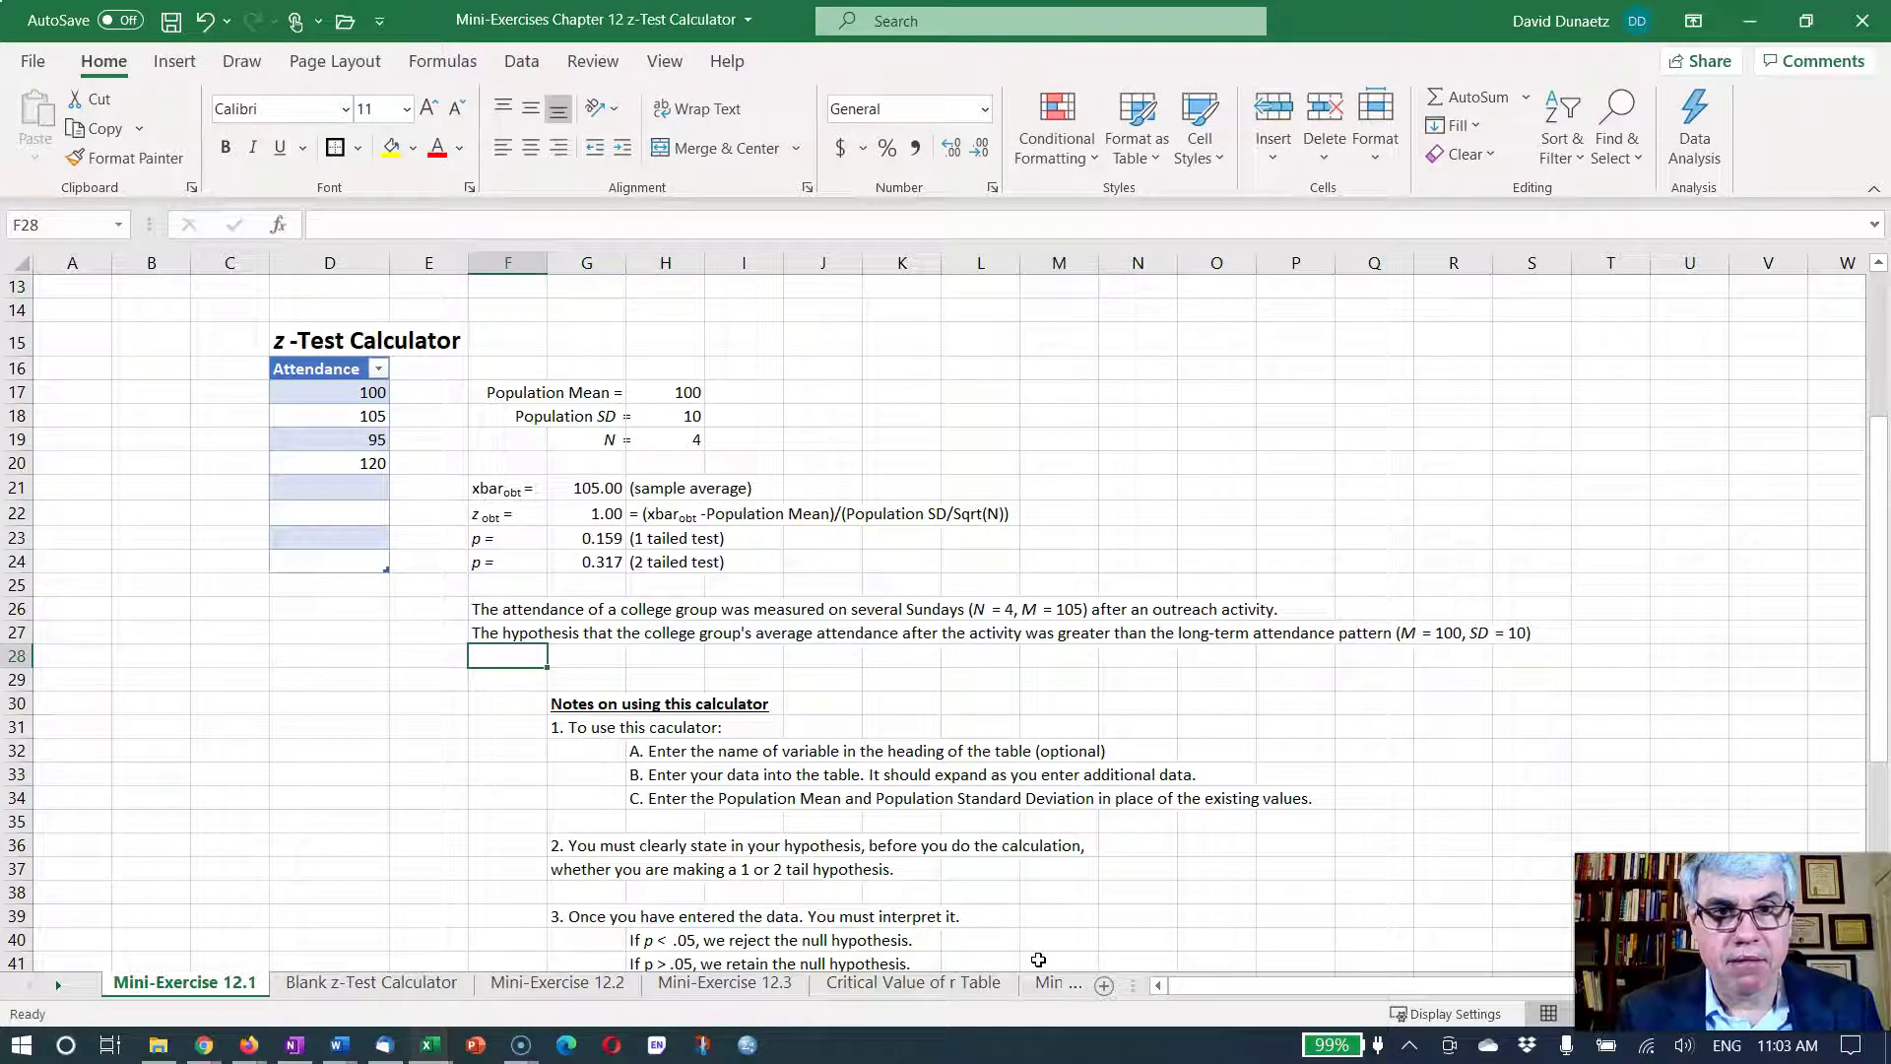
Step: Continue the hypothesis sentence in cell F28 with "was not supported"
text(was )
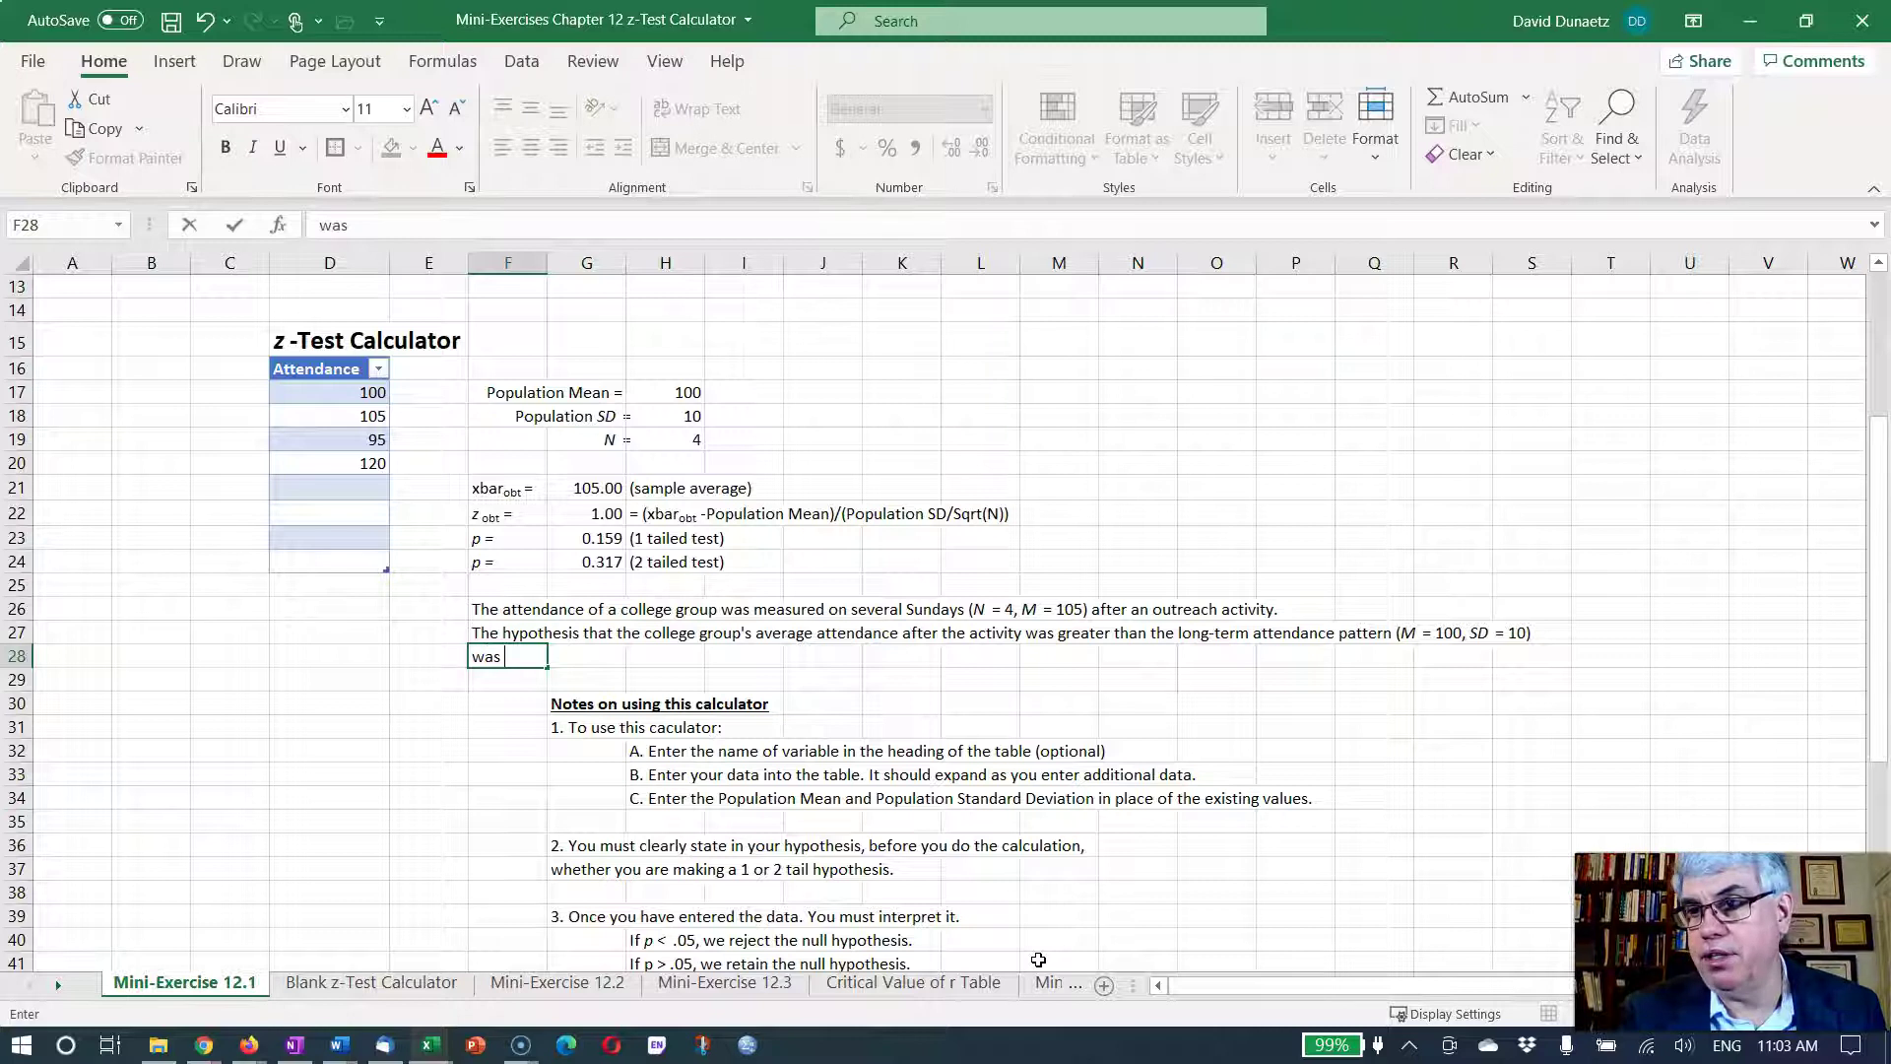
text(not supporte)
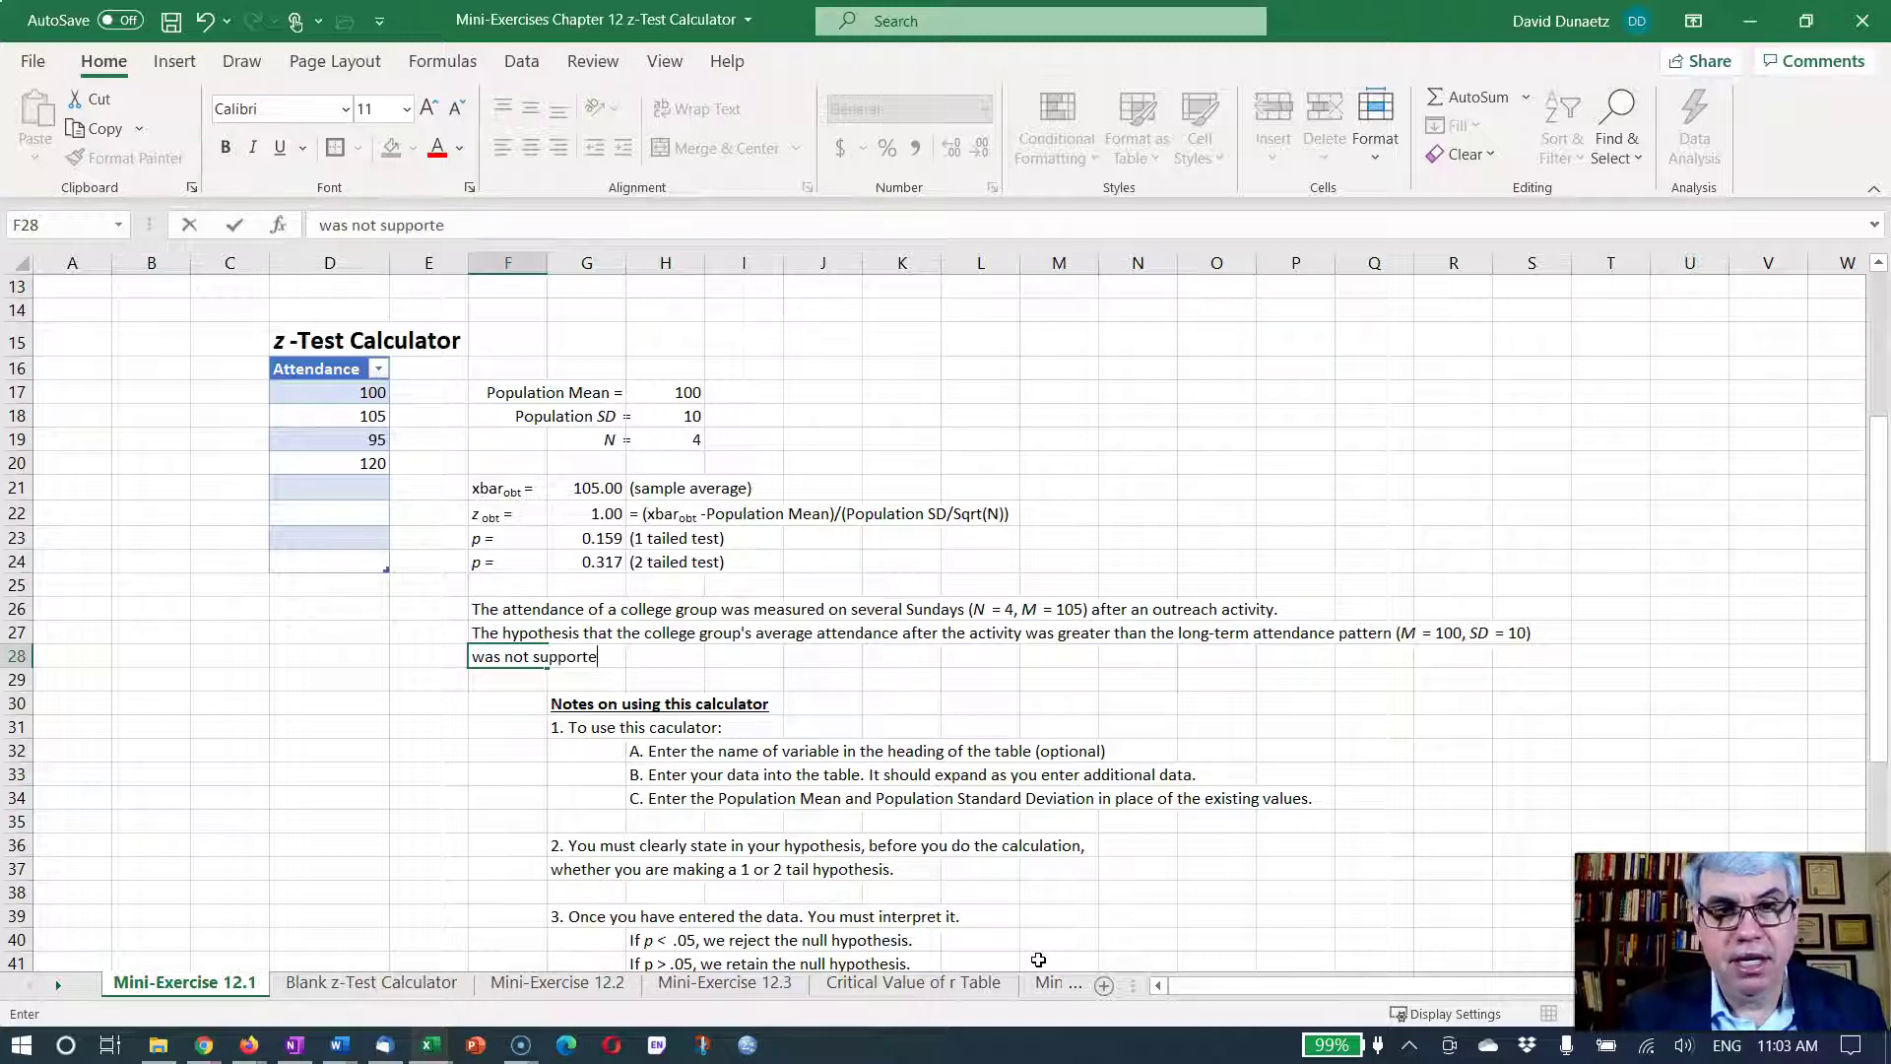
text(d)
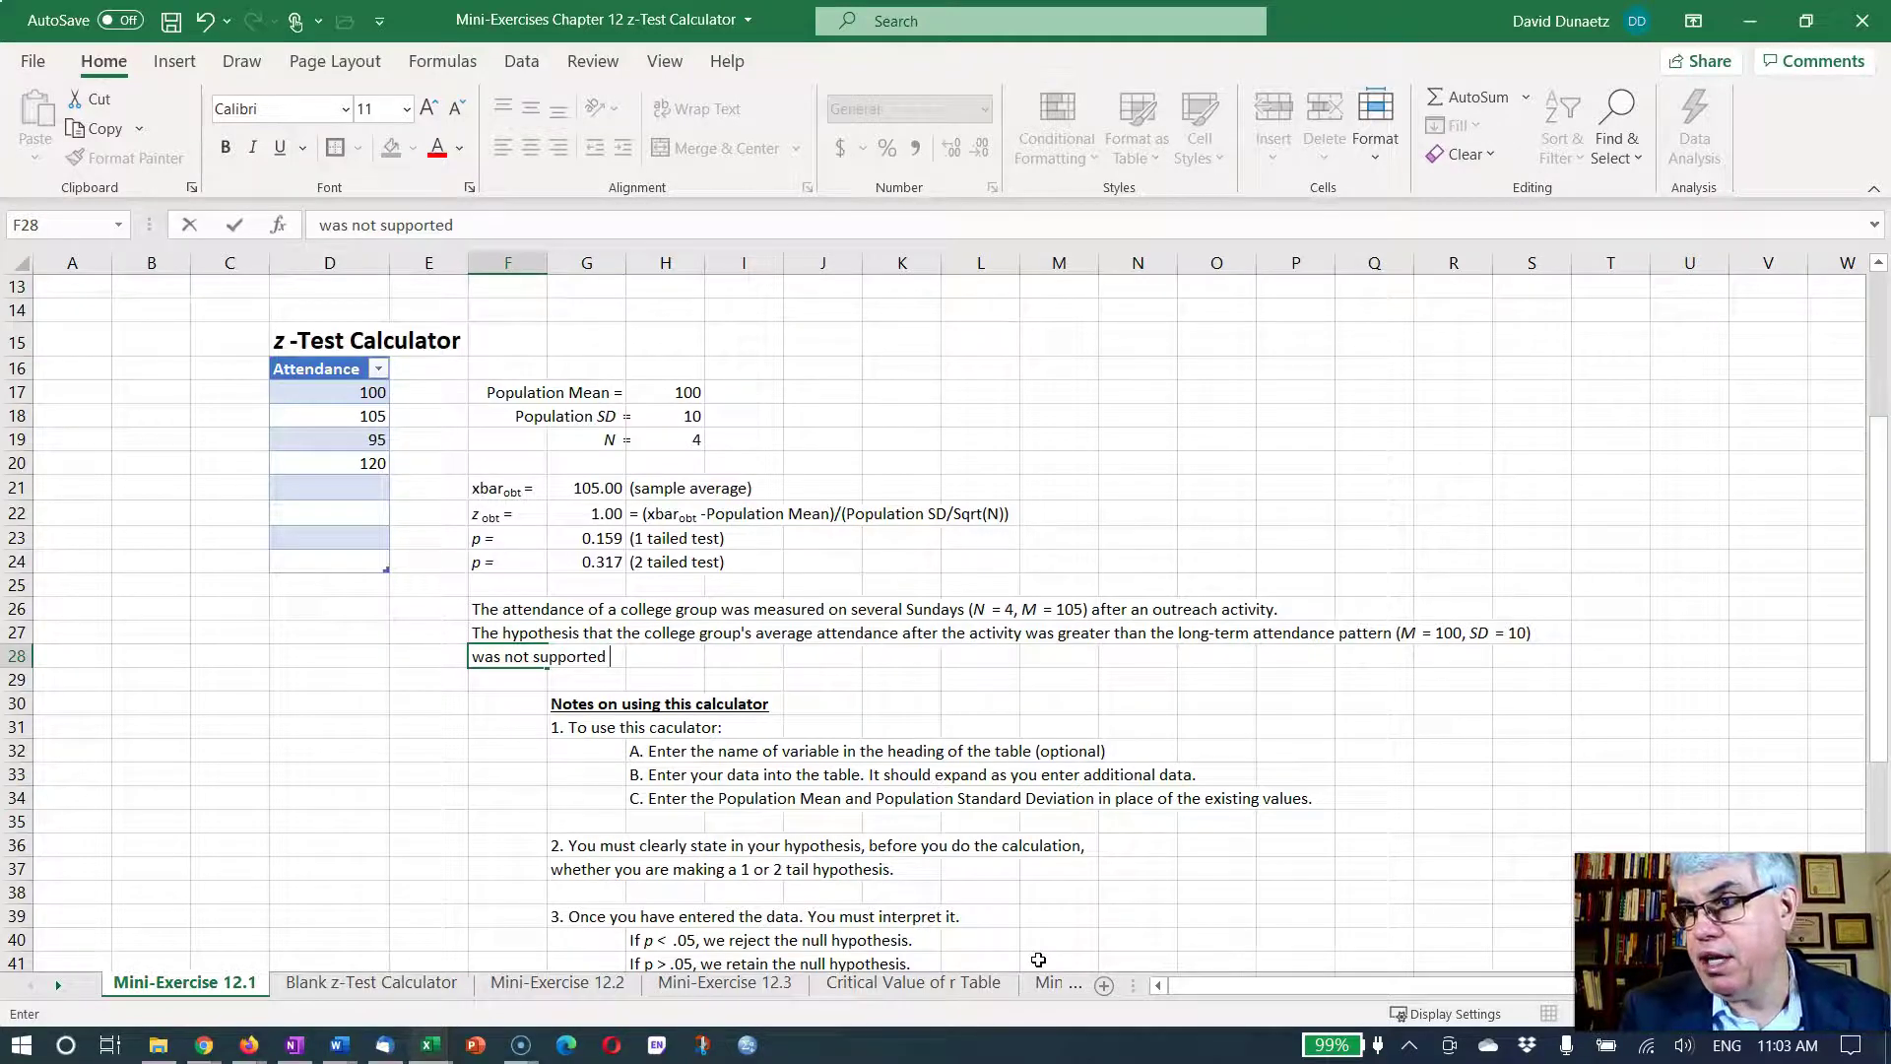
Step: Open a parenthesis in F28 and report the test statistic as "z = 1.00," with the z in italics
text( ()
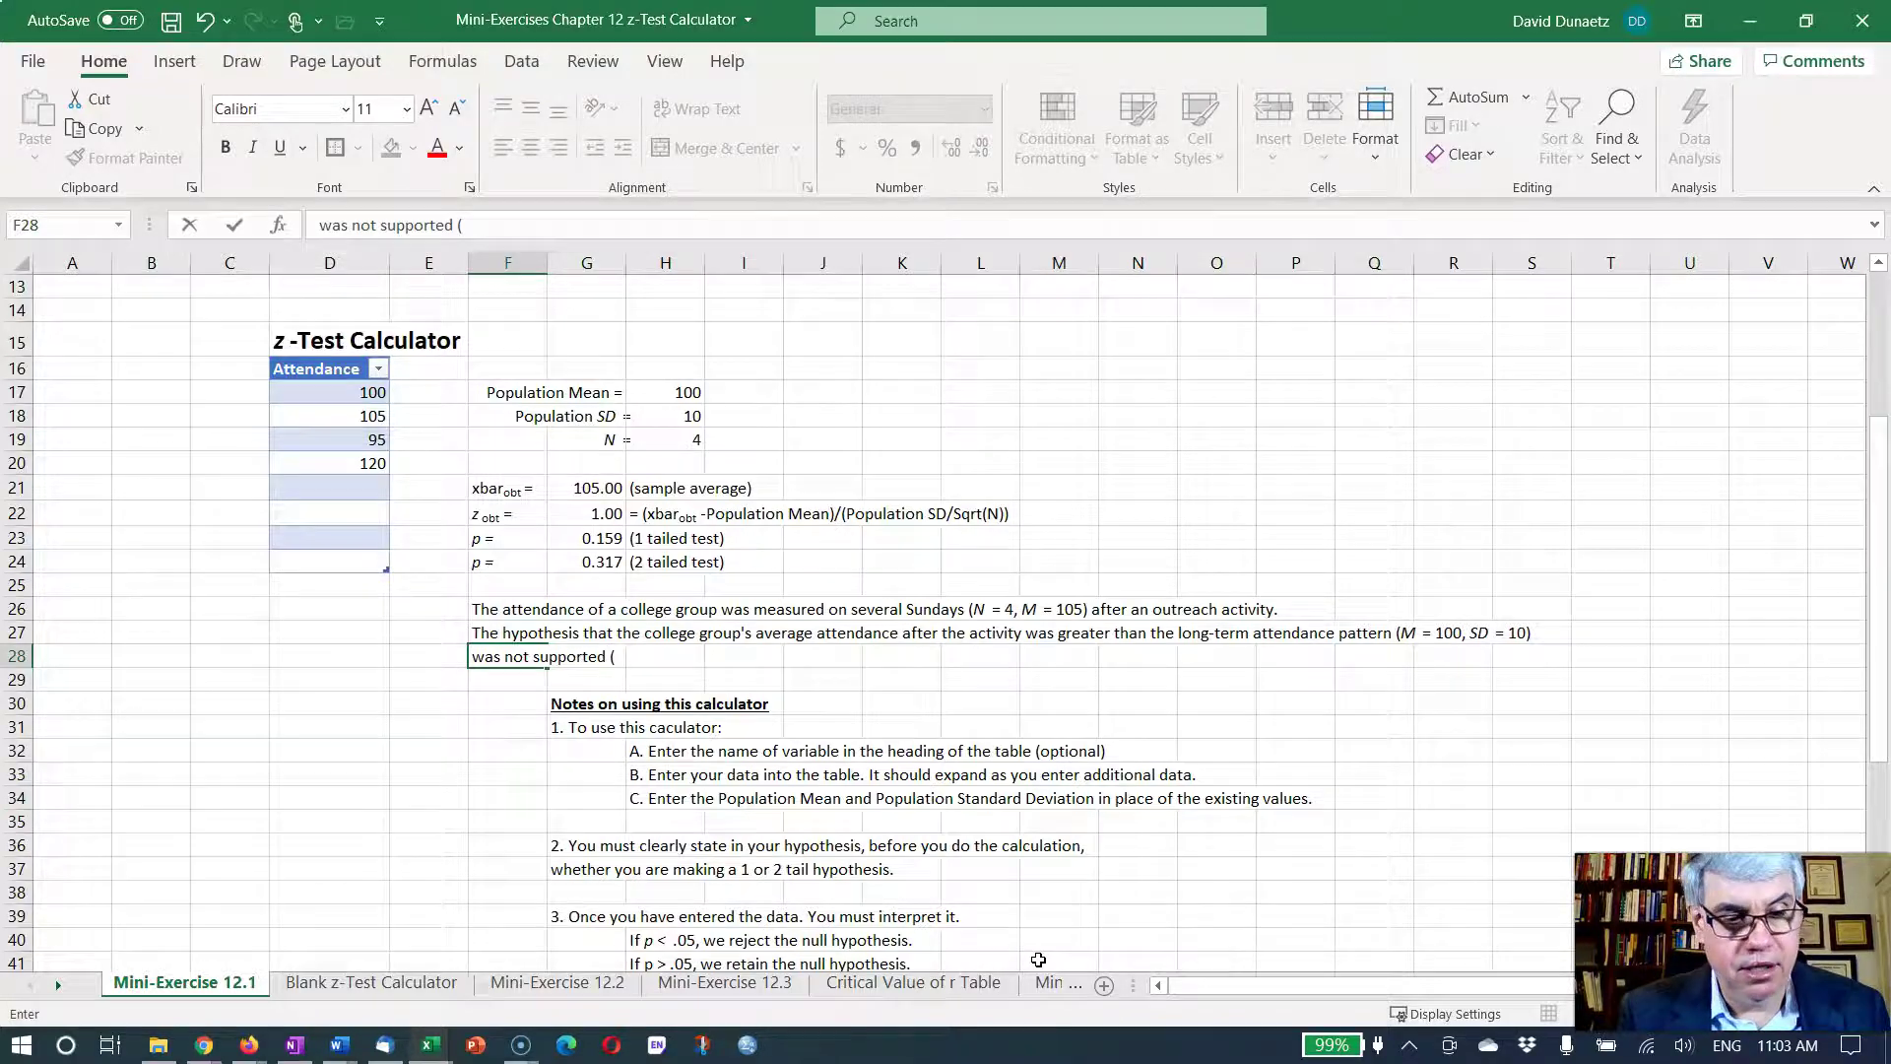
key(ctrl+i)
text(z)
key(ctrl+i)
text(= )
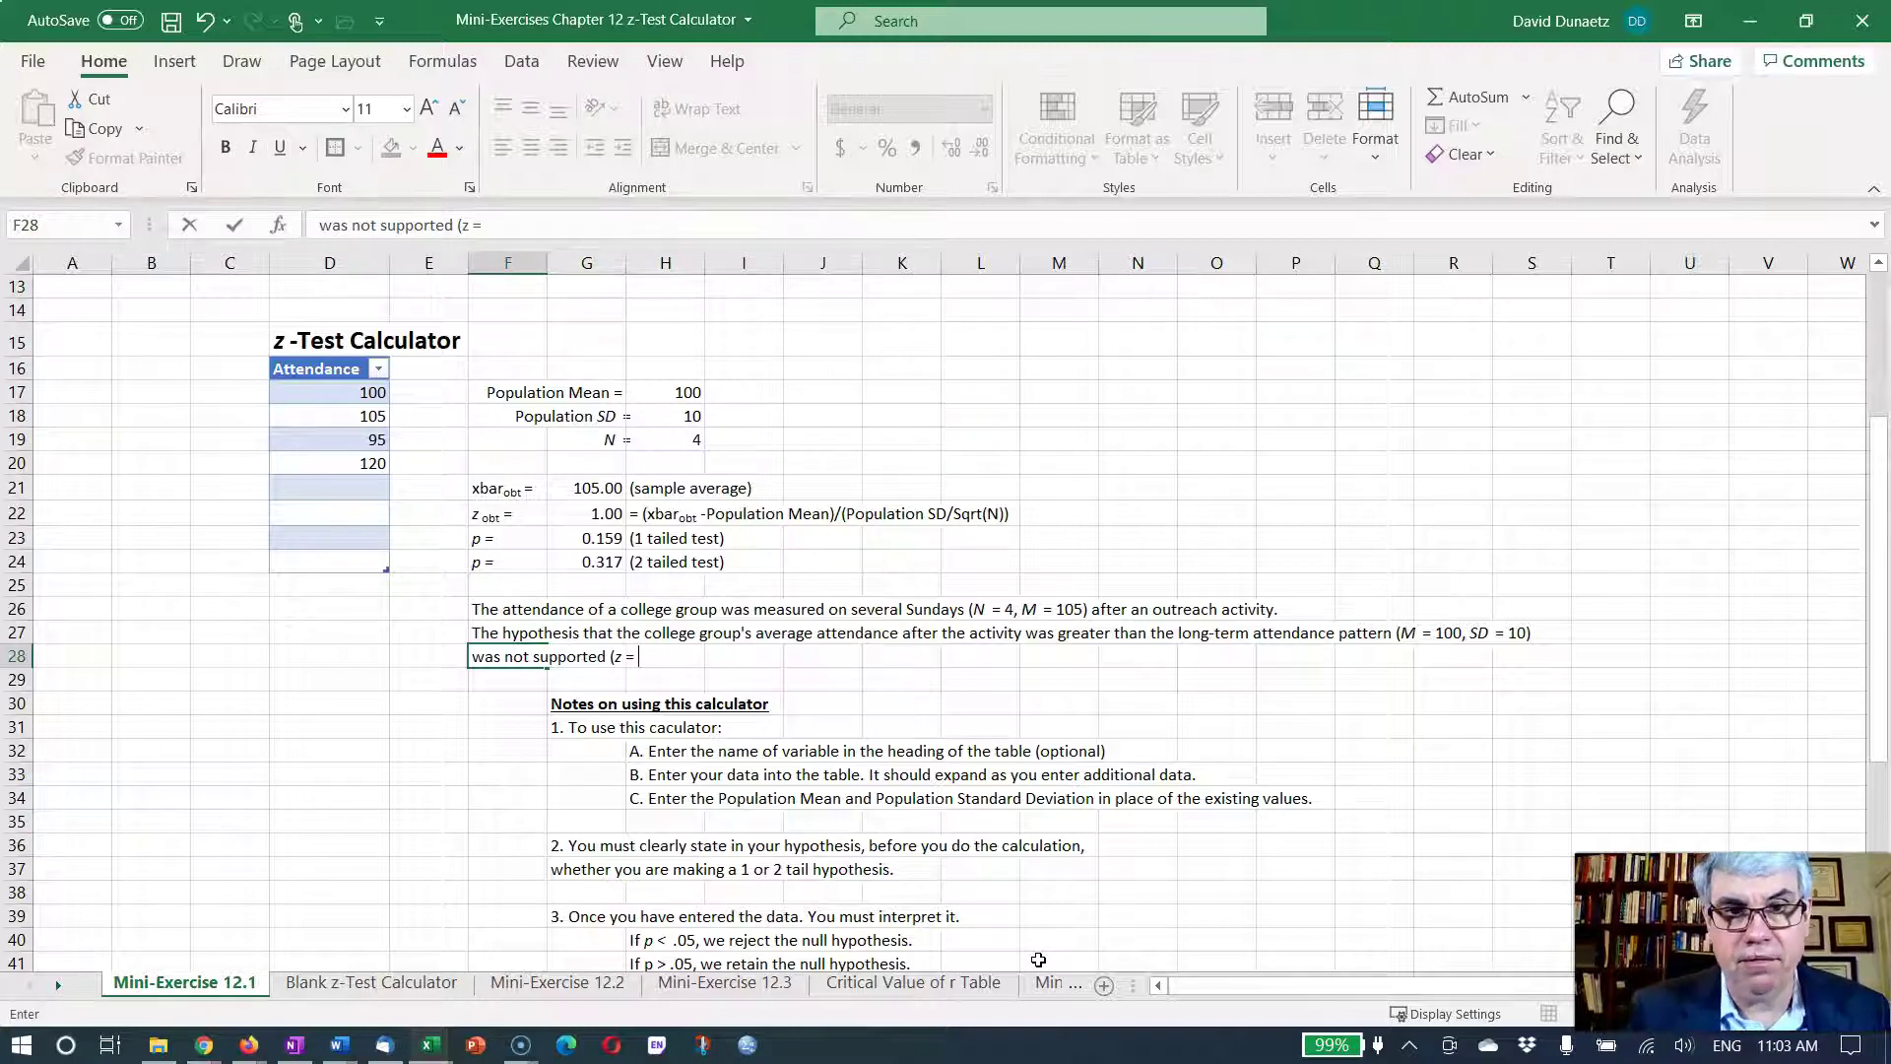
text(1.0)
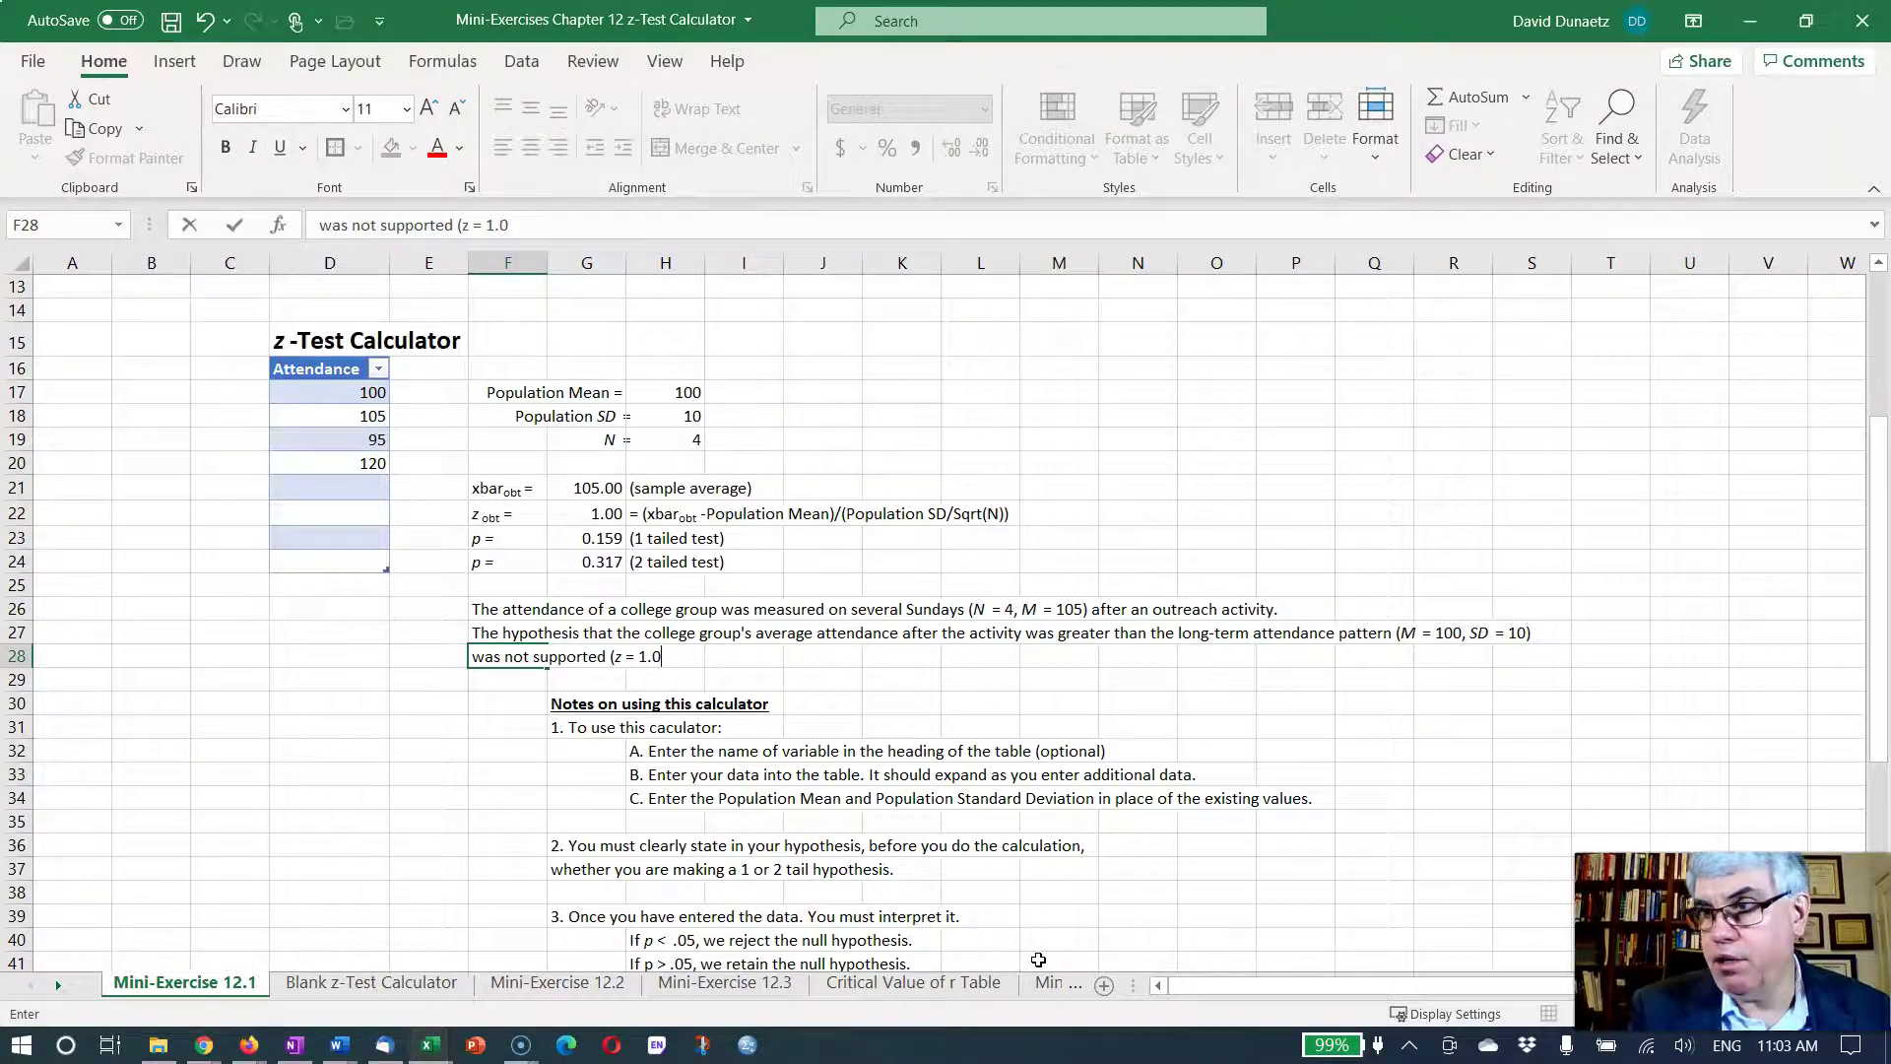
text(0,)
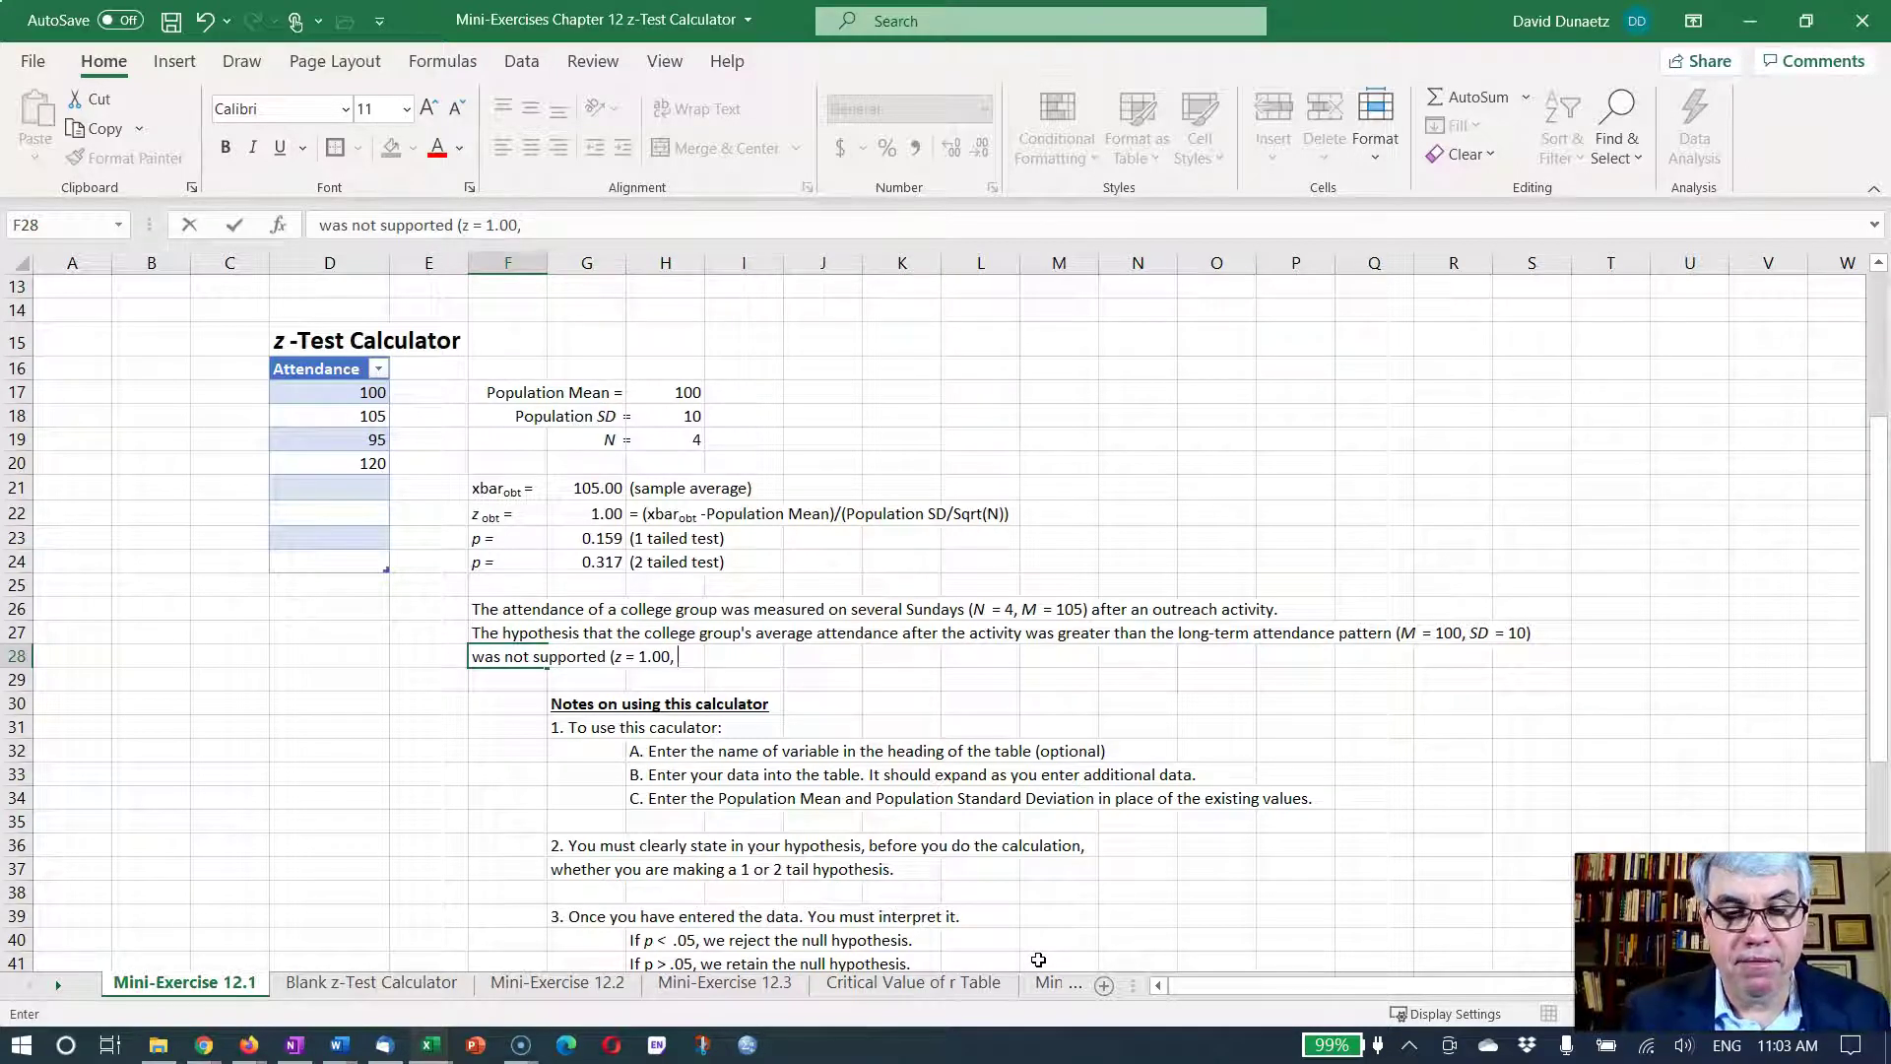
Step: Add the significance value "p = .16" to the F28 text, with the p in italics
key(ctrl+i)
text(p)
key(ctrl+i)
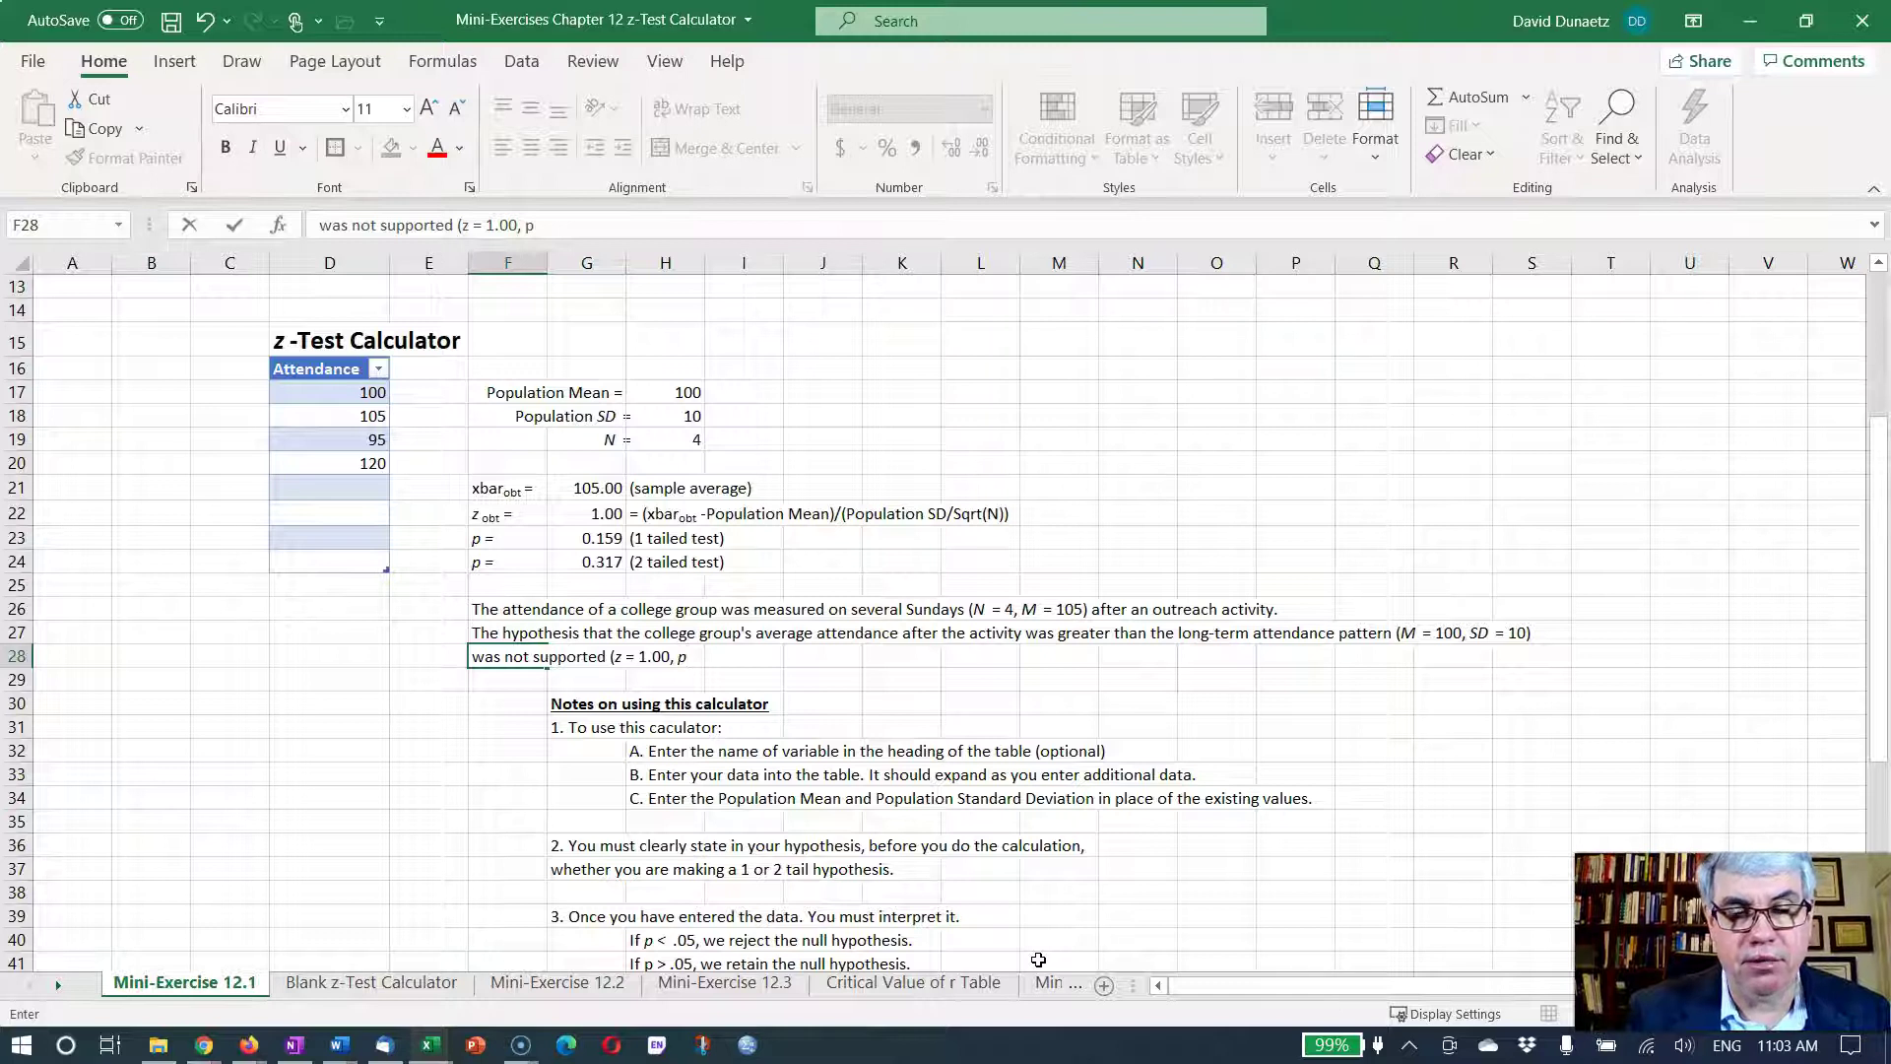
text(=)
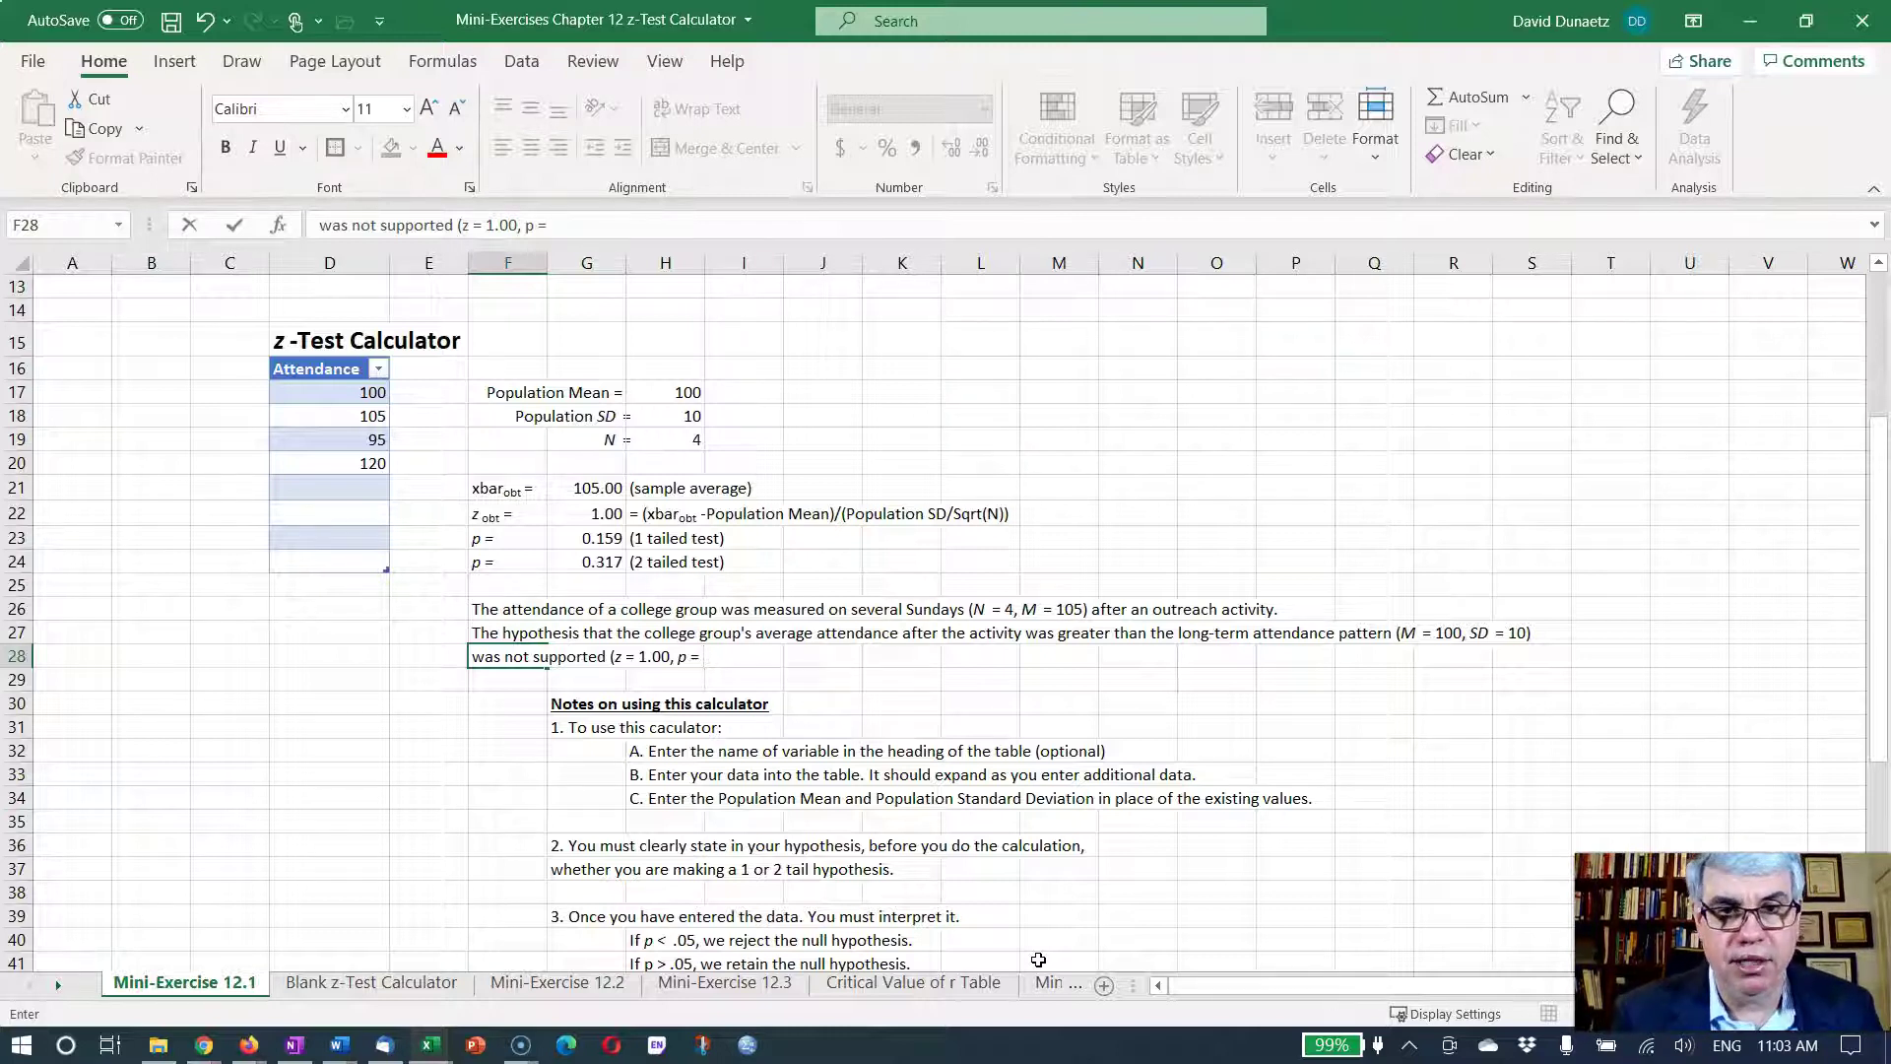
text(.16)
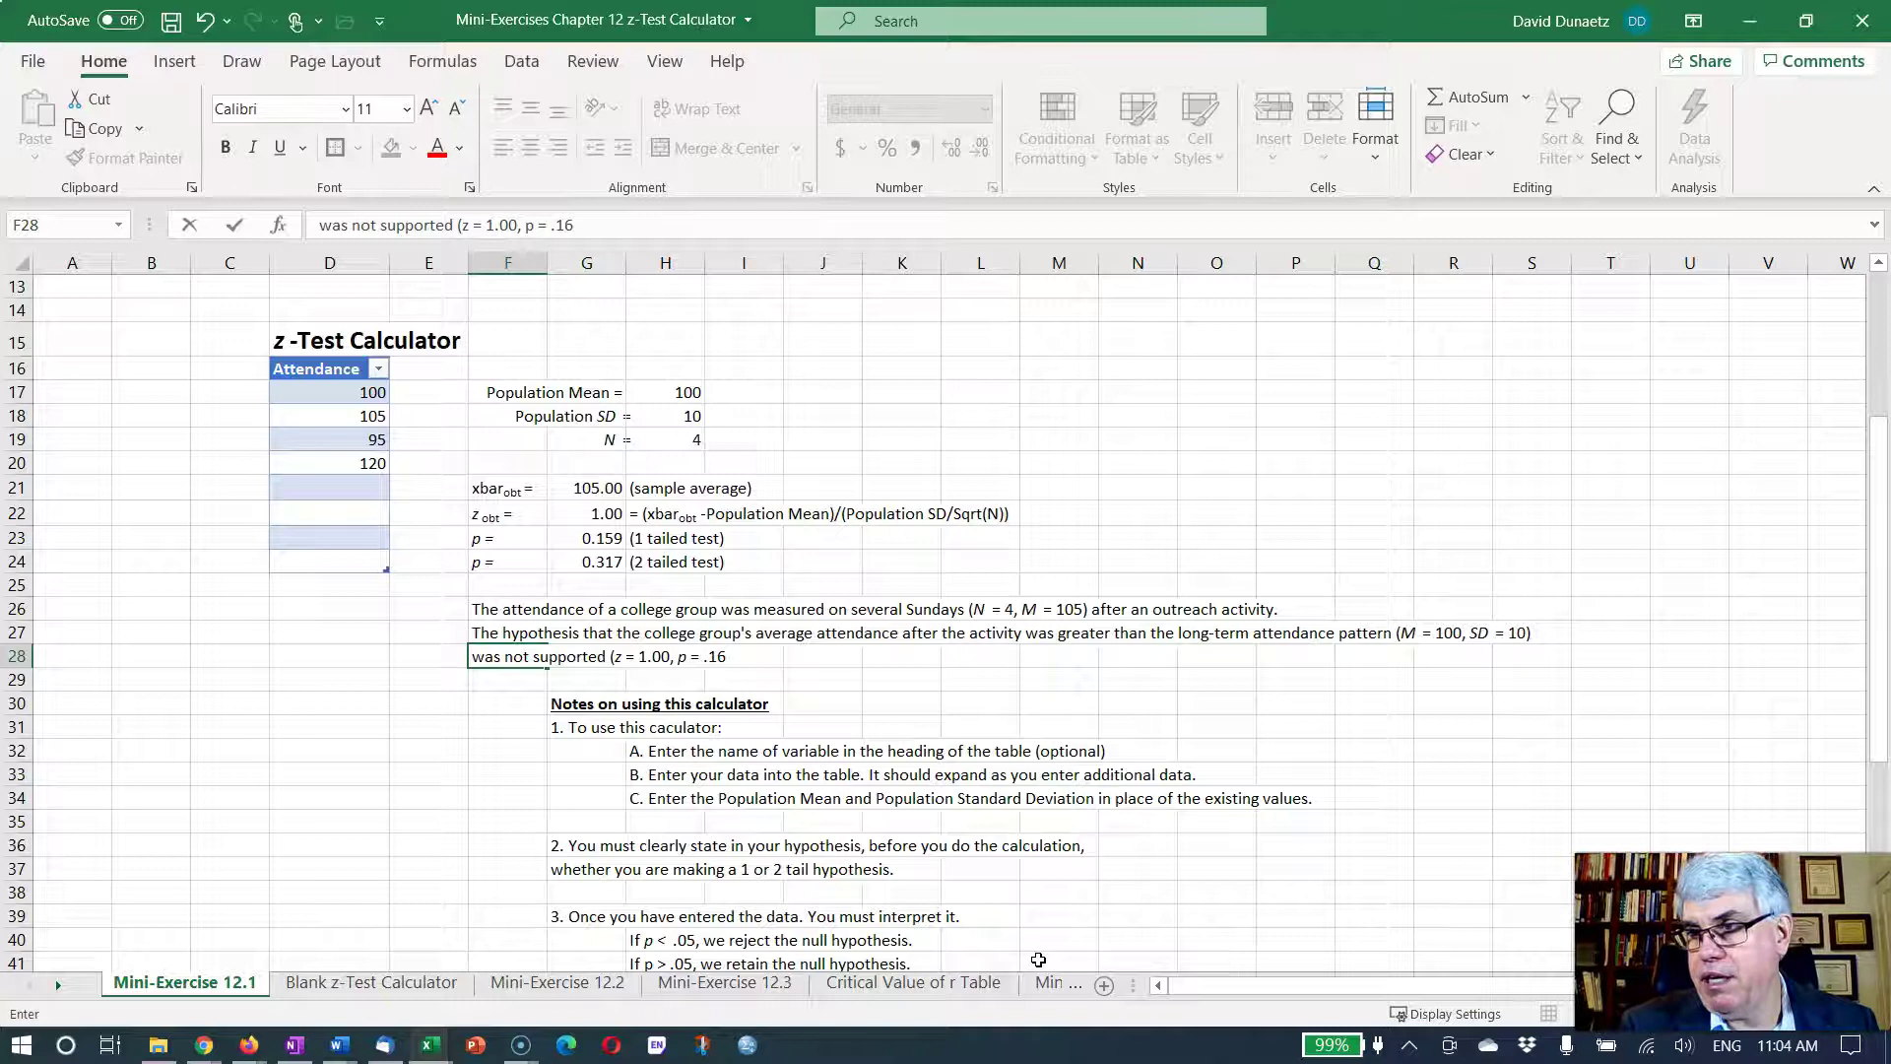
Step: Finish the F28 sentence with ", 1-tail)." and commit the cell entry
text(, 1-)
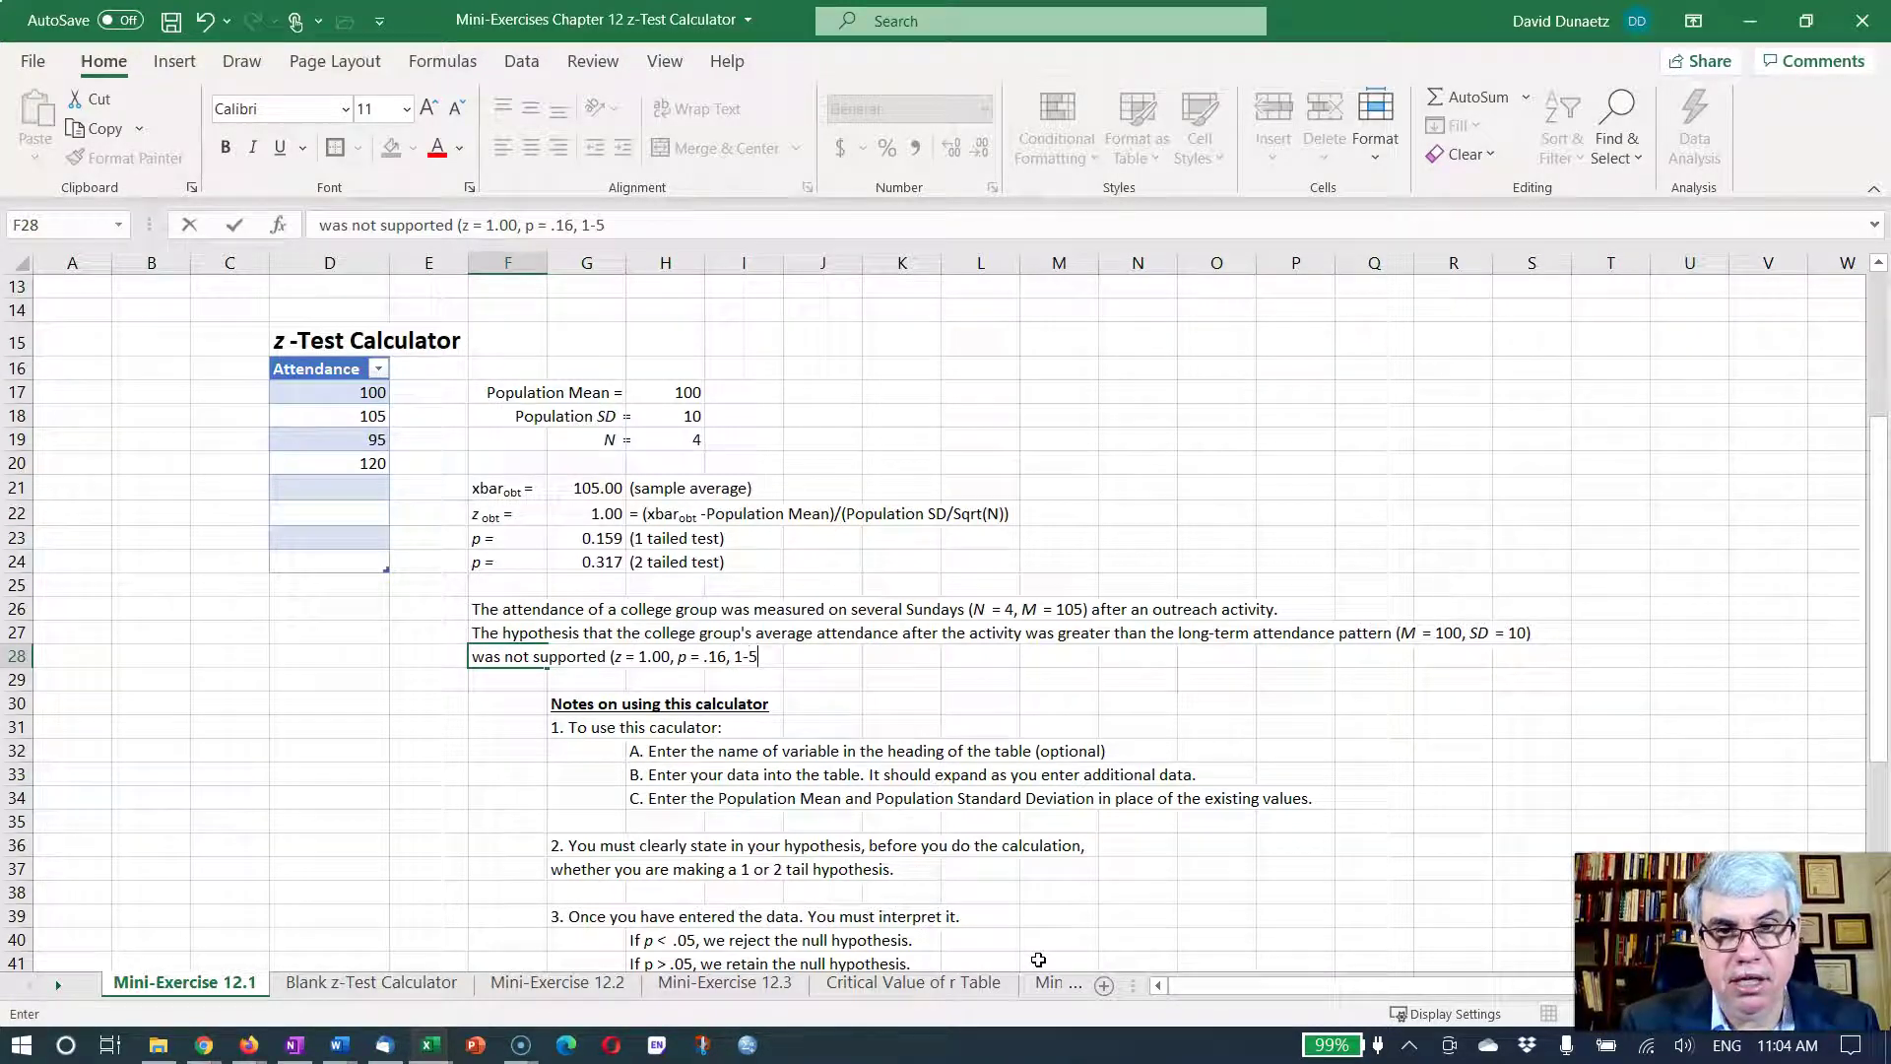
text(tailed)
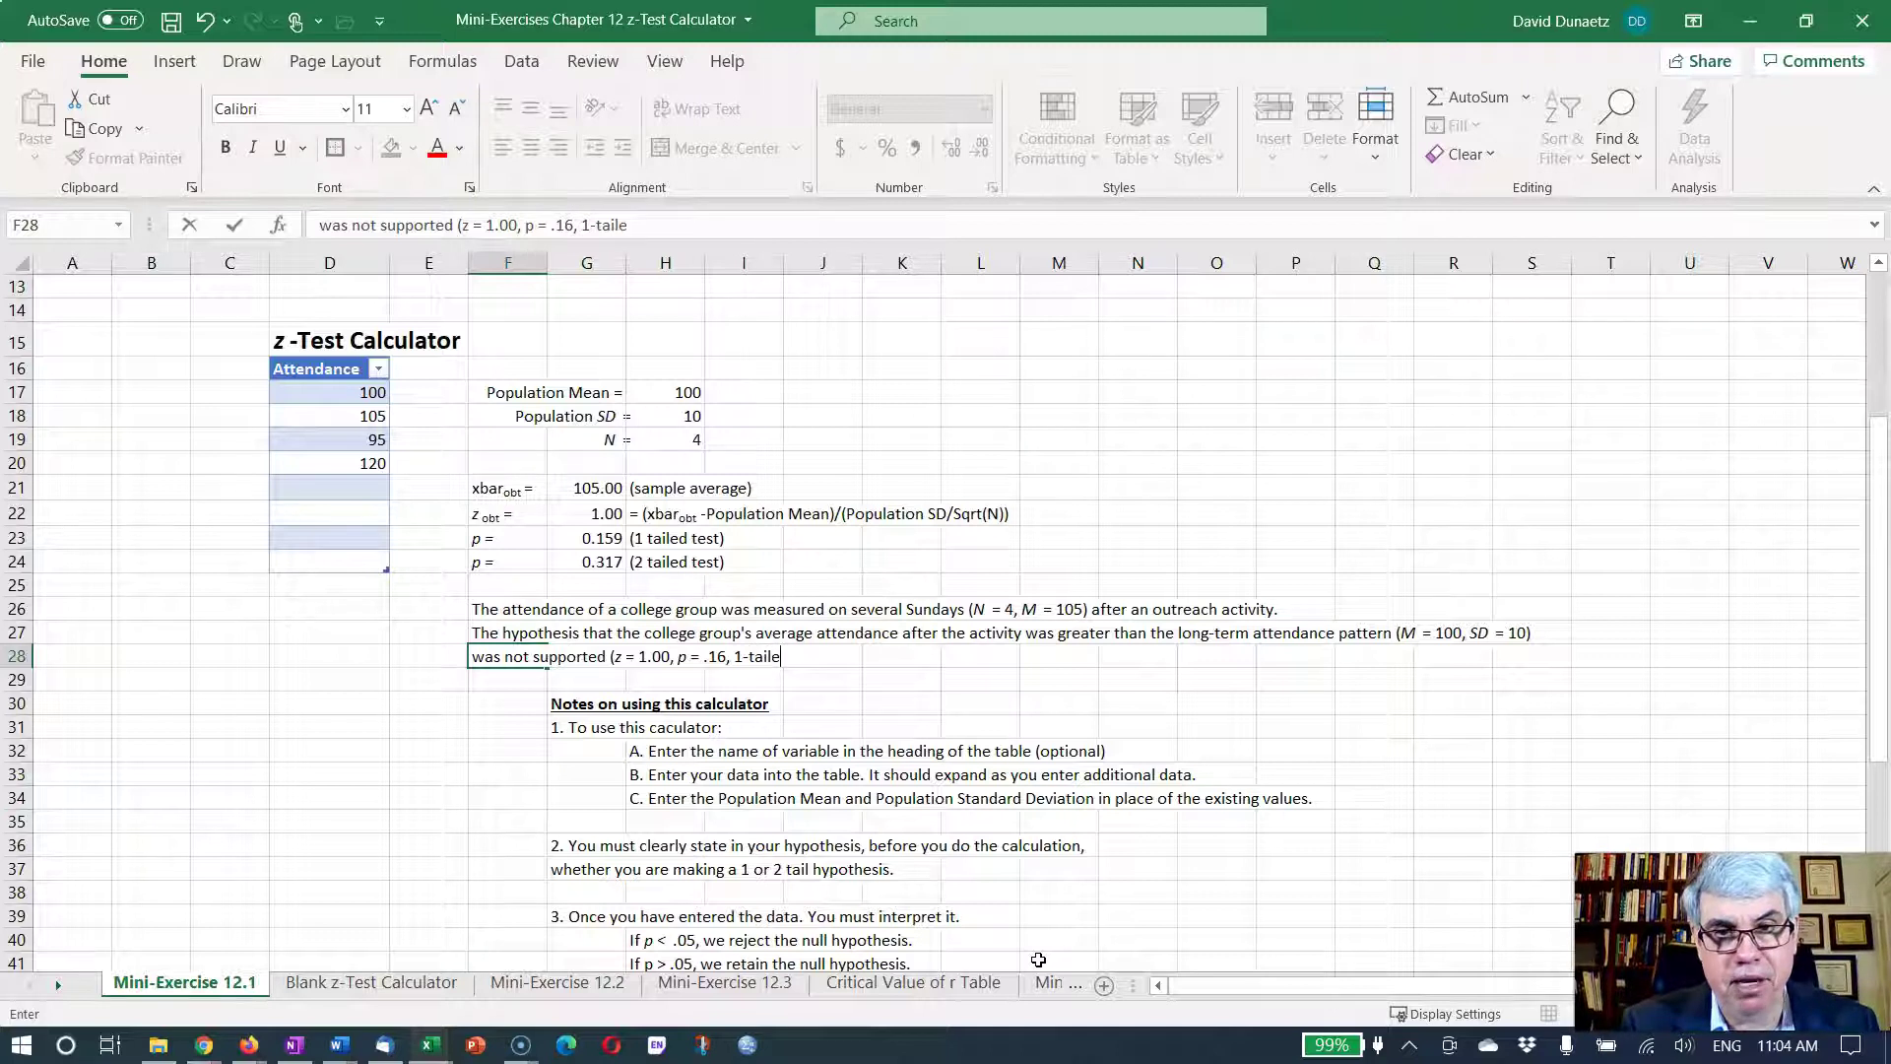
key(BackSpace)
key(BackSpace)
text().)
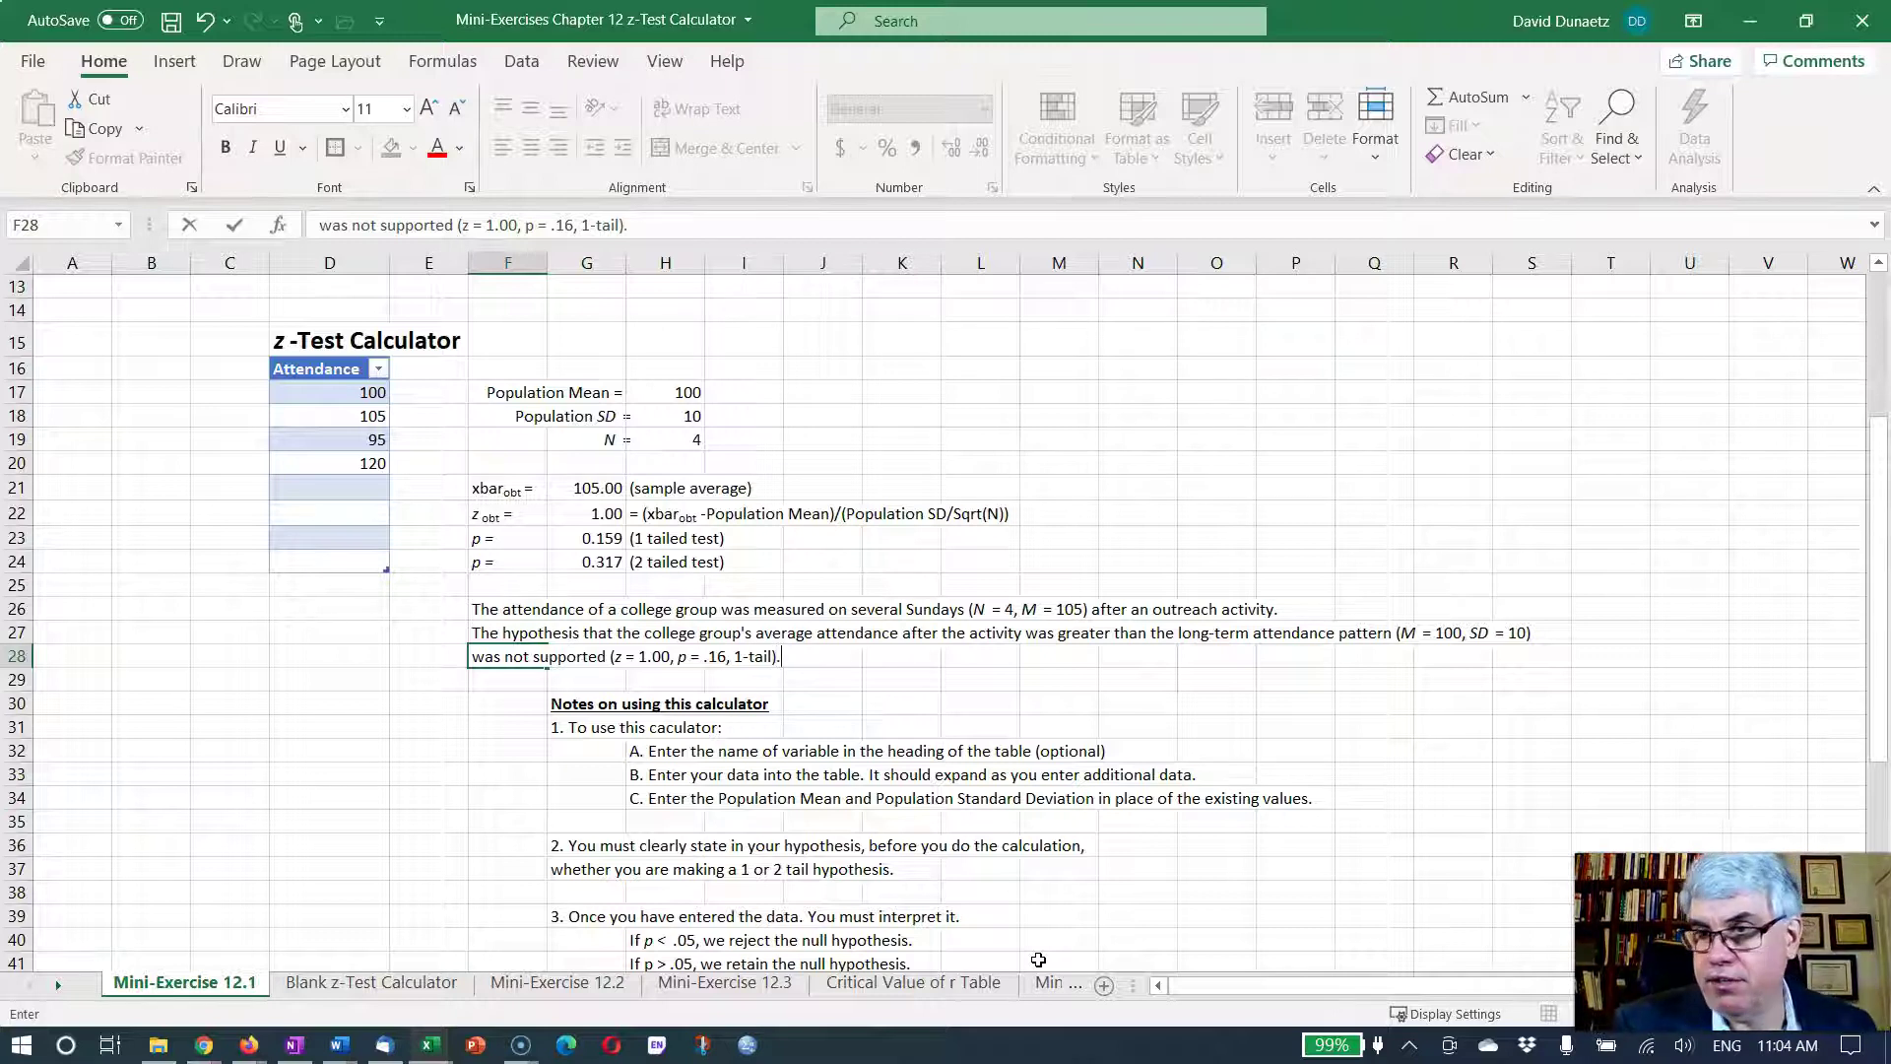
key(Return)
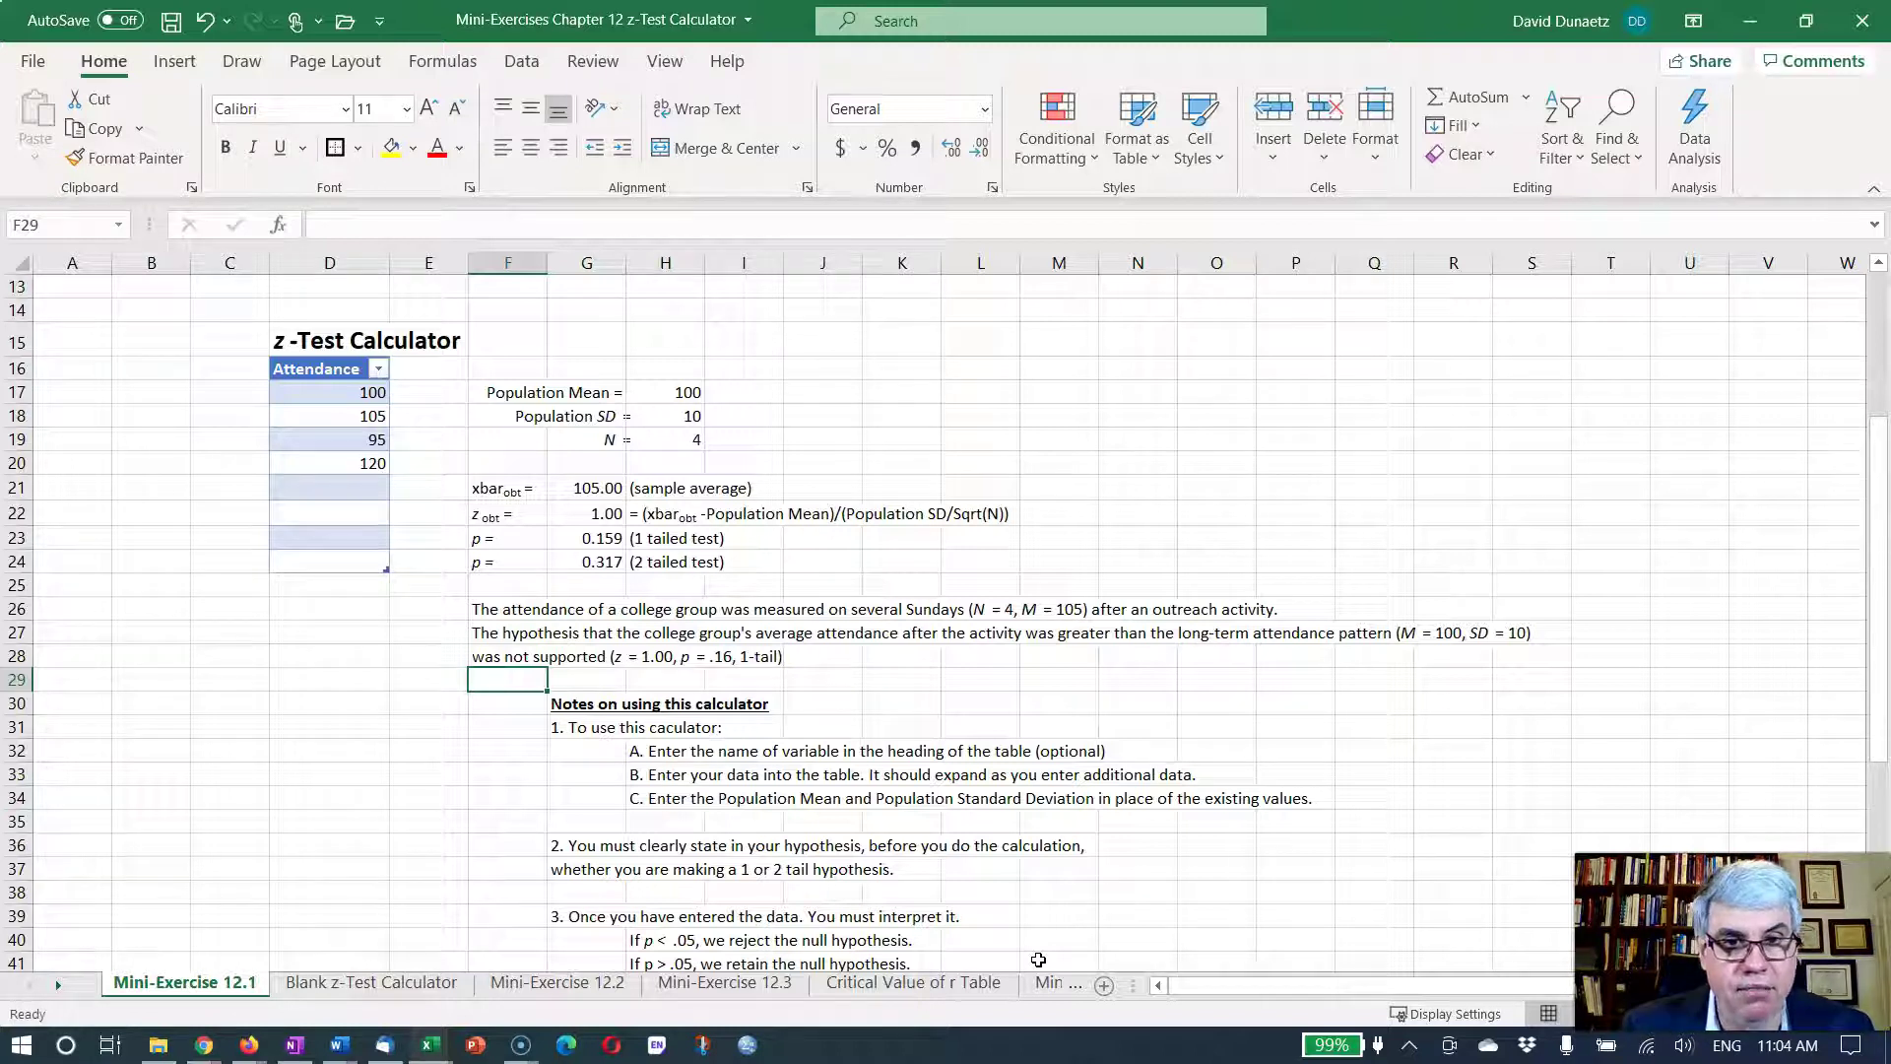
Step: Reopen the F28 text to check its closing punctuation, leaving the wording as written
click(498, 658)
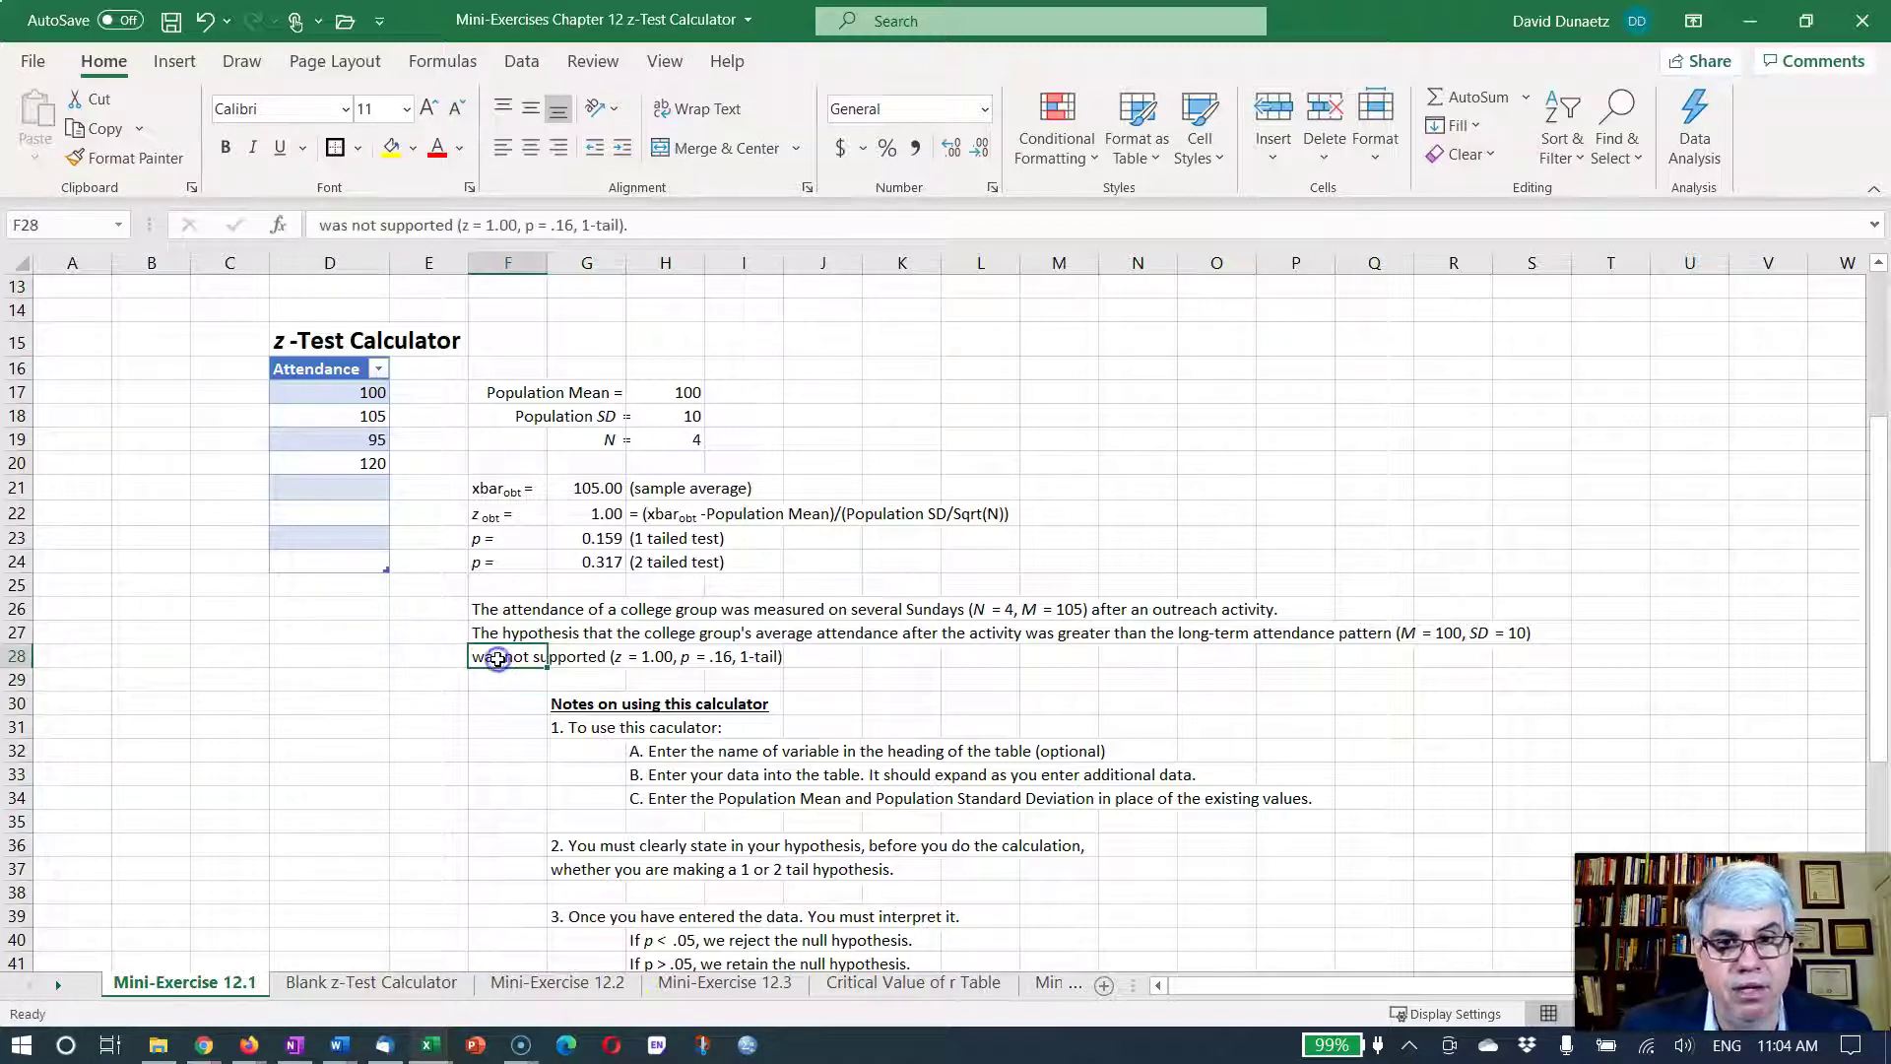
click(722, 225)
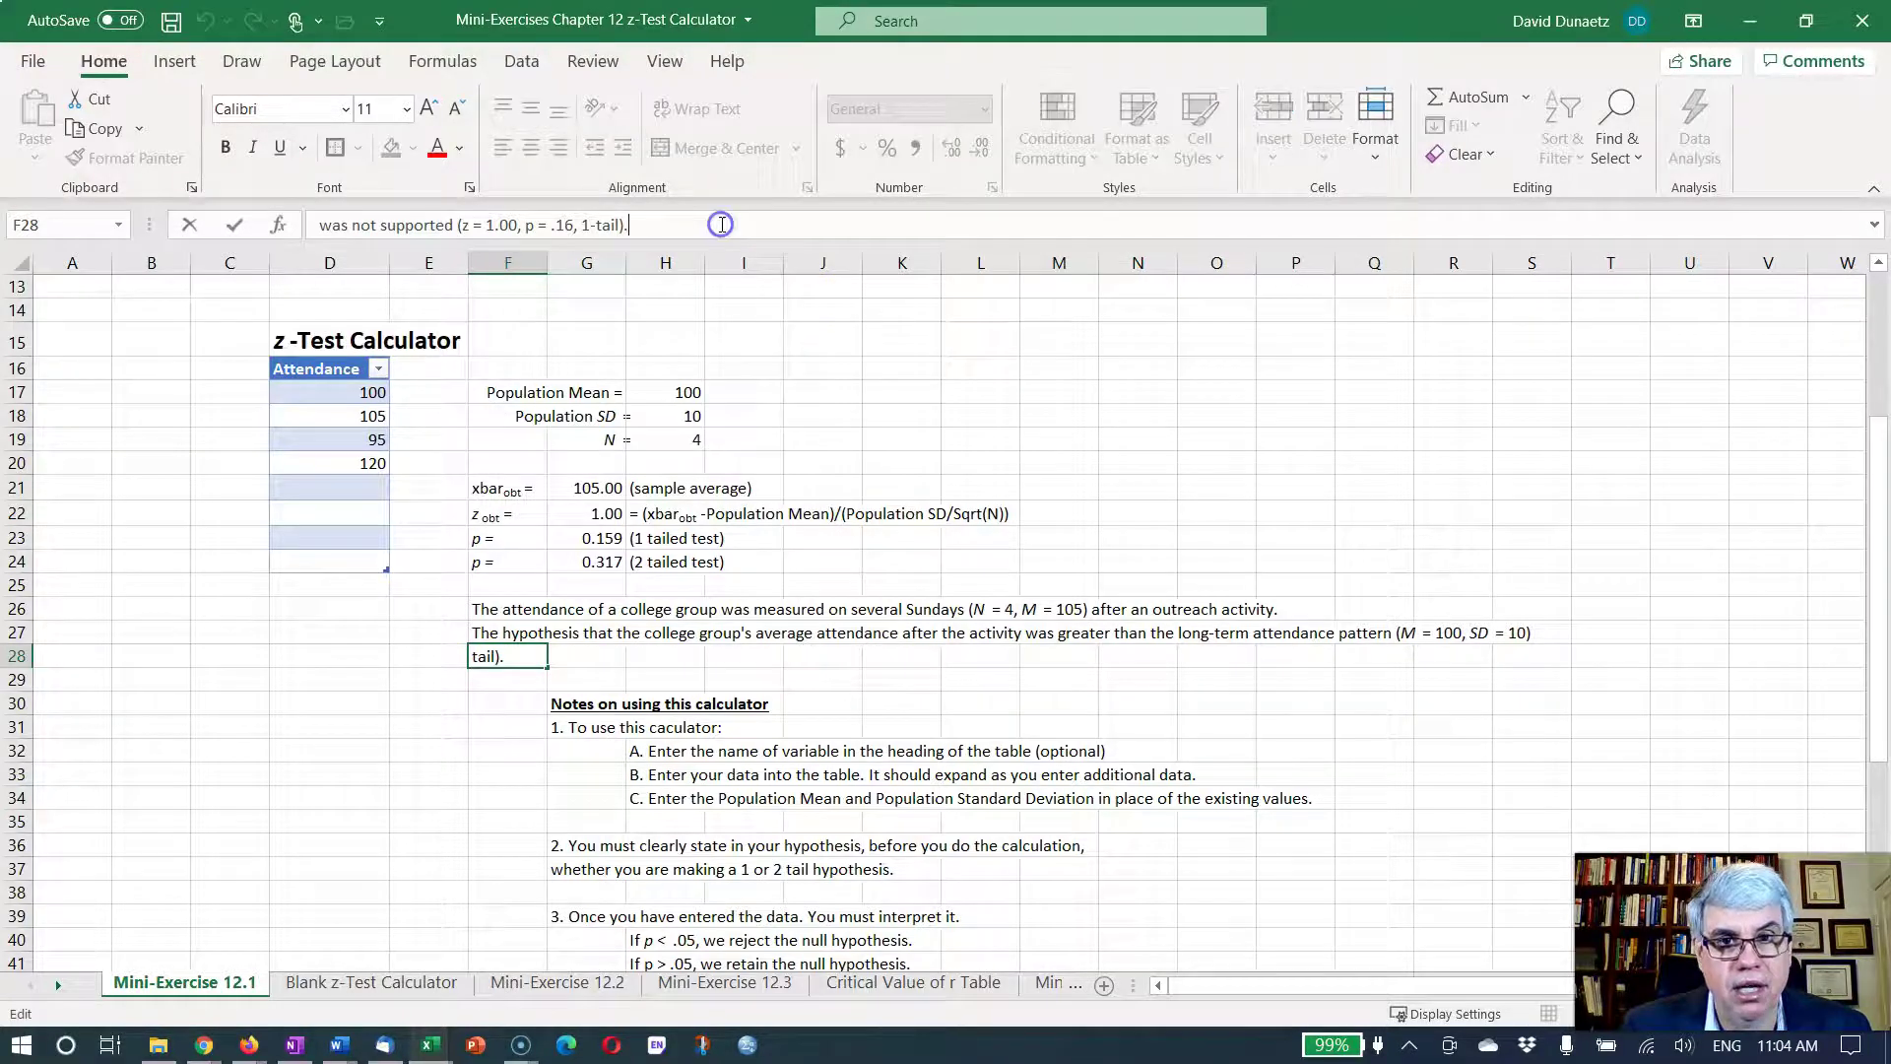
key(Return)
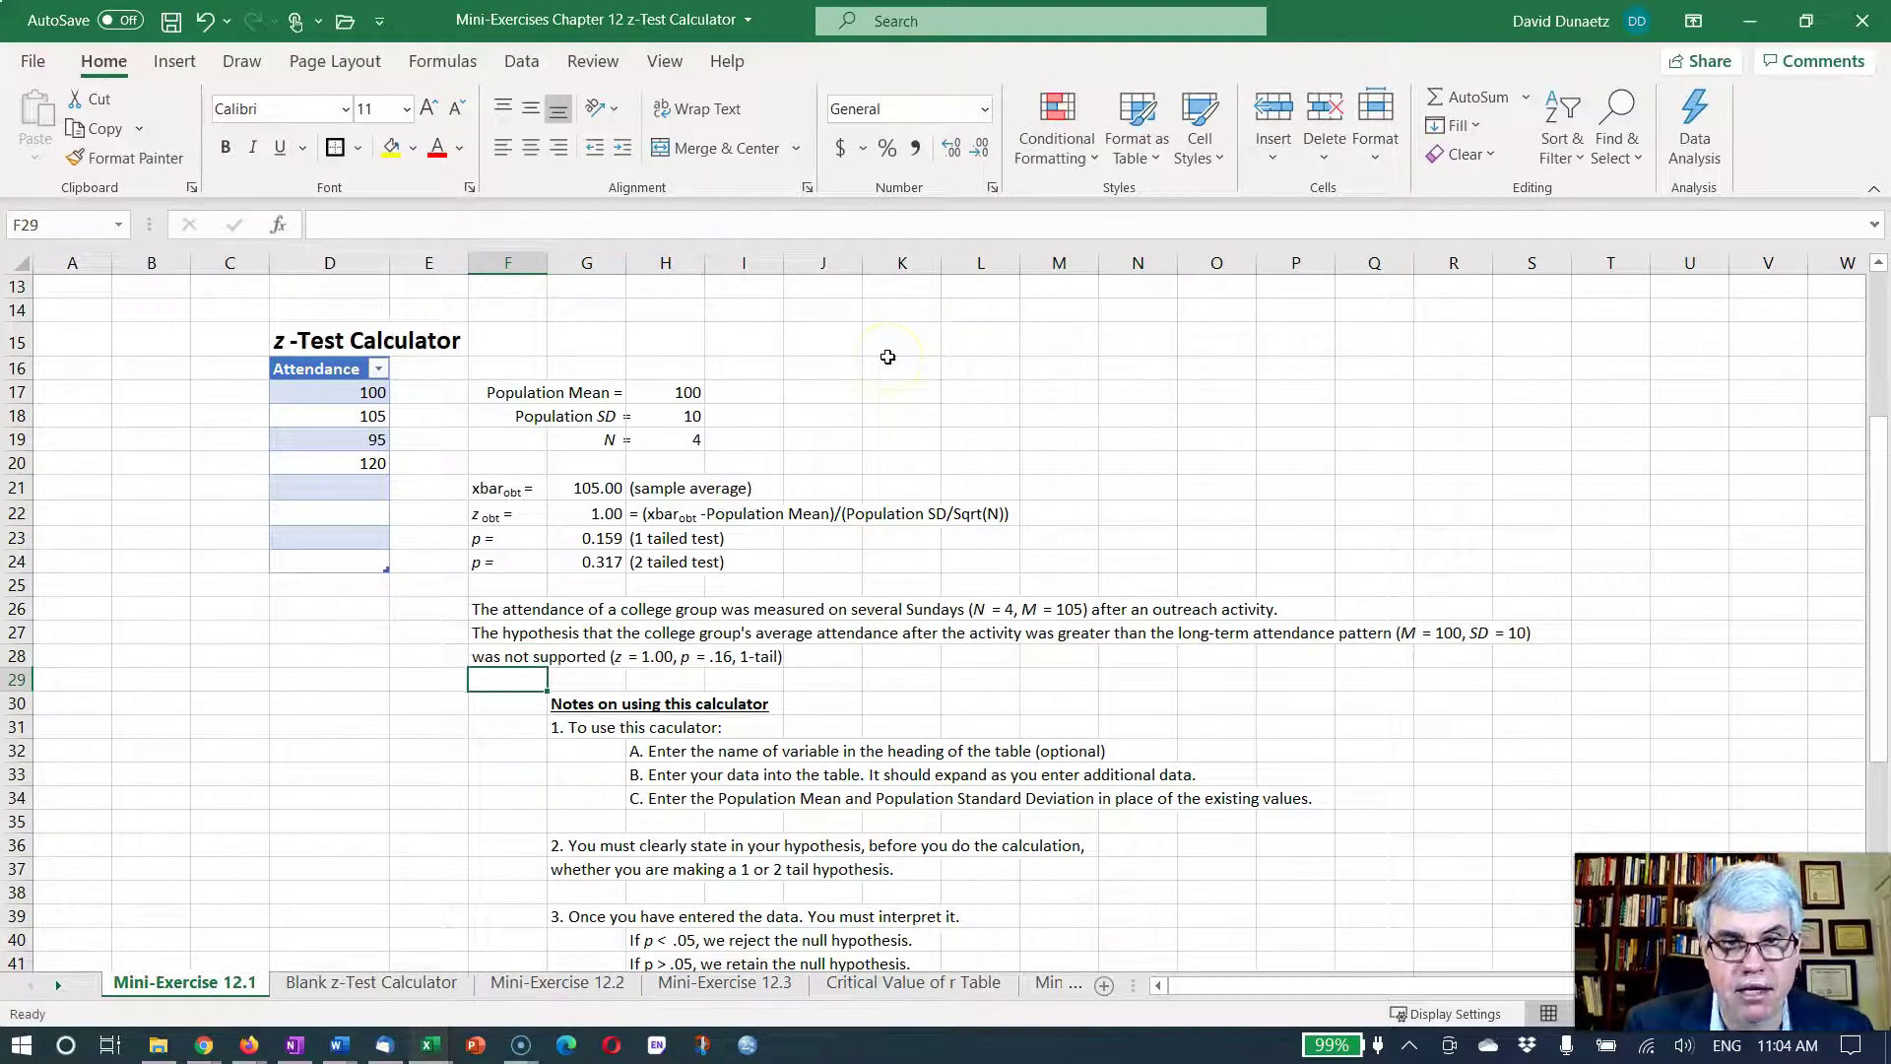
click(794, 655)
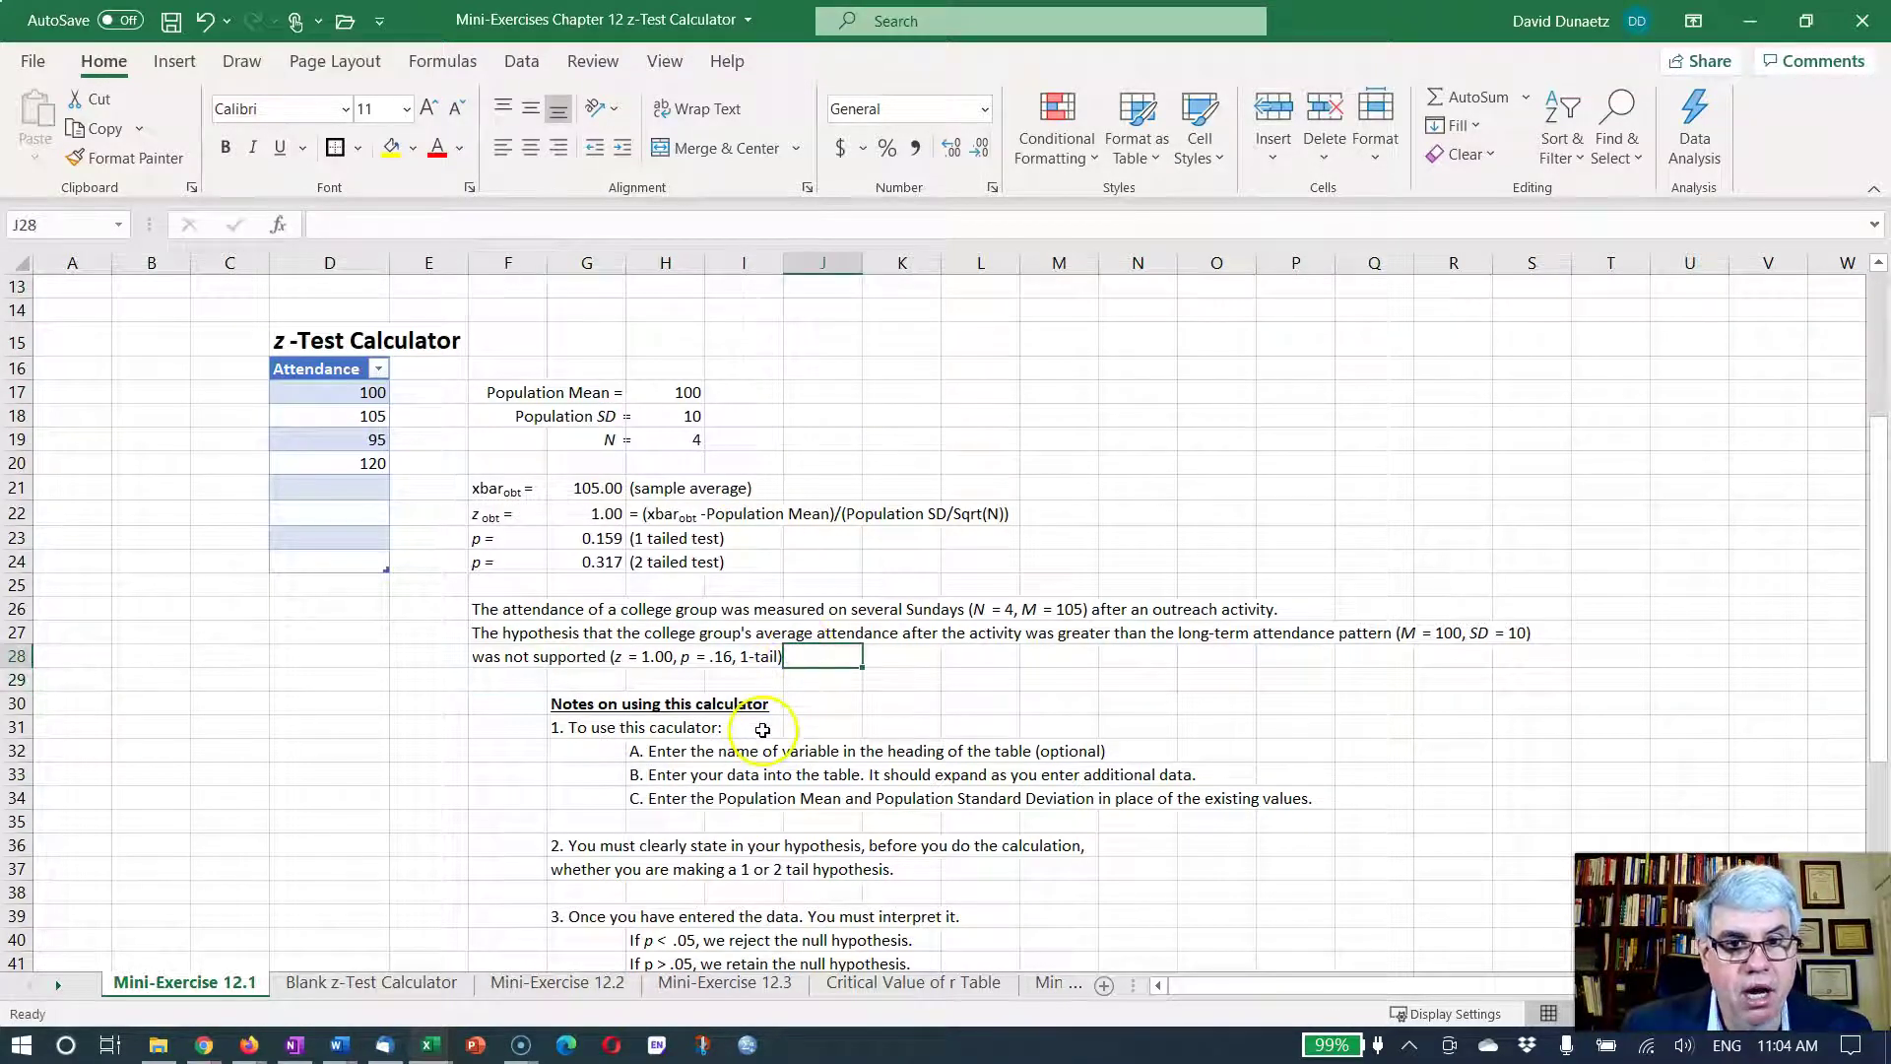